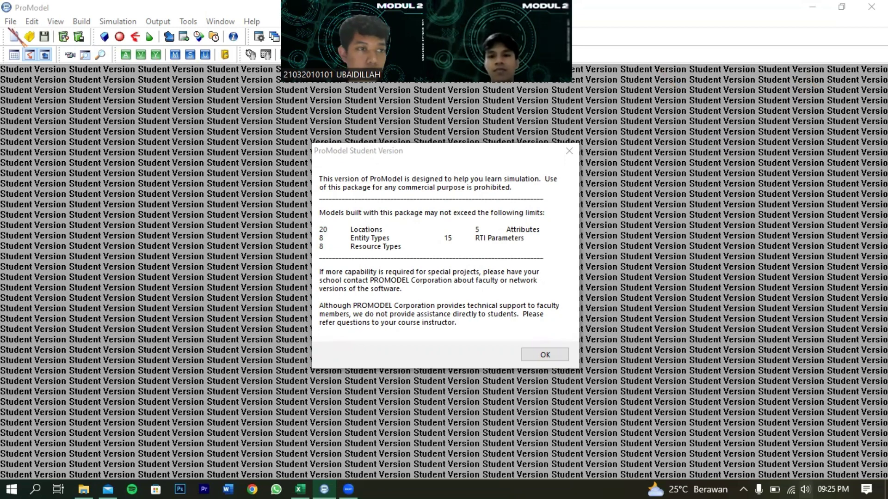
Dismiss the student version notice and create a new model titled Antrian Bioskop with distance units in meters.
{"action": "left_click", "coordinate": [545, 354]}
{"action": "left_click", "coordinate": [10, 21]}
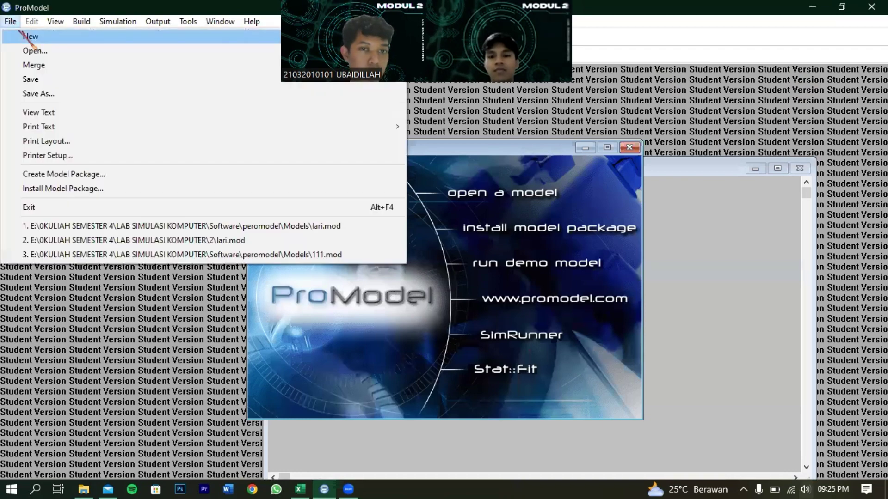
{"action": "left_click", "coordinate": [25, 33]}
{"action": "type", "text": "A"}
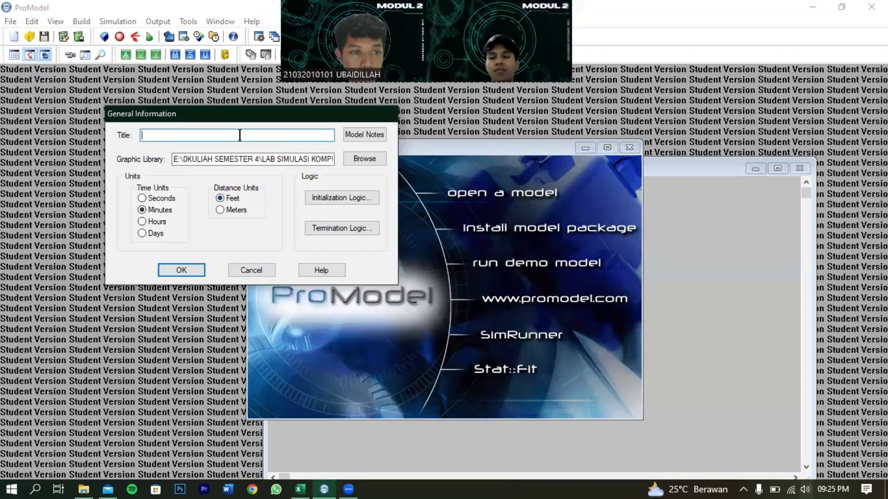
{"action": "type", "text": "ntrian Bioskop"}
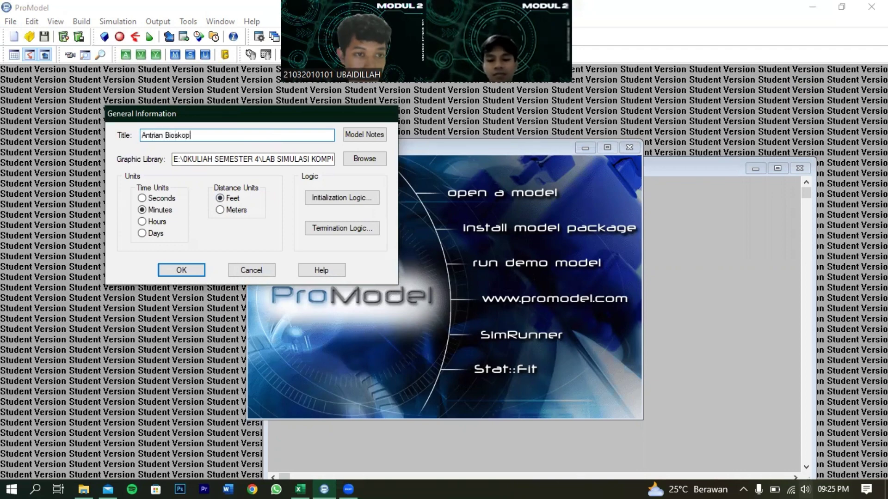
{"action": "left_click", "coordinate": [236, 211]}
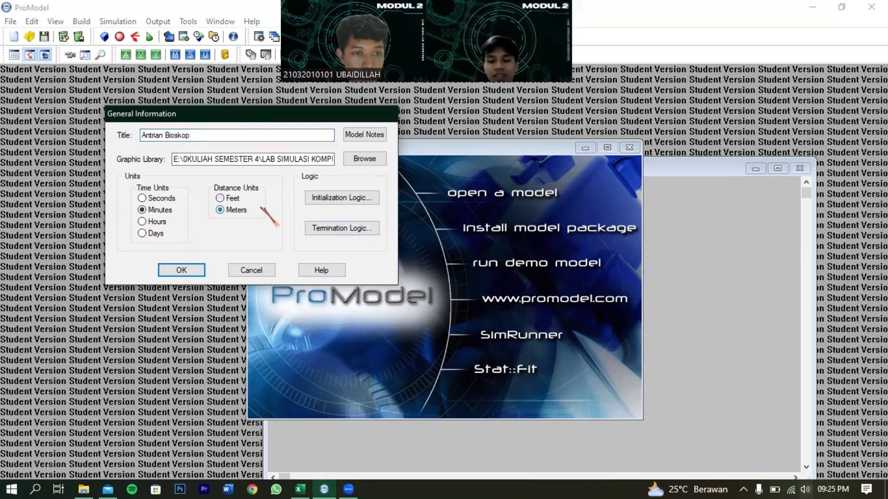
{"action": "left_click", "coordinate": [181, 270]}
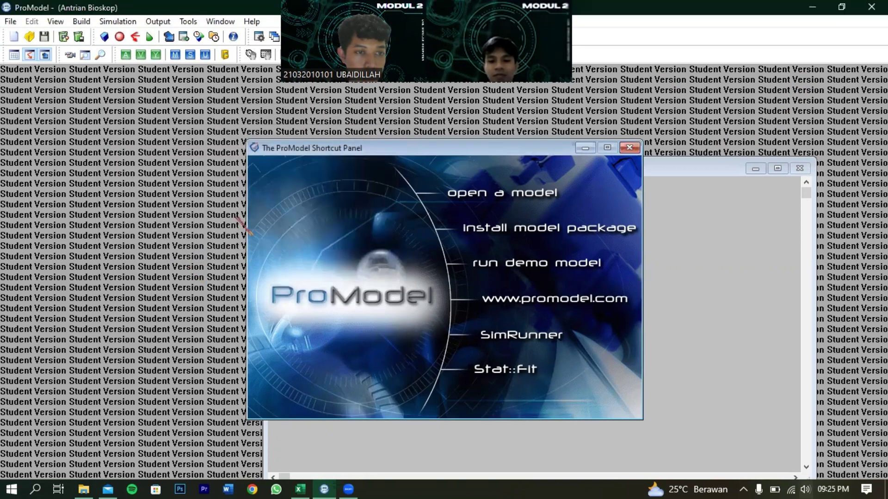
Open the model's Locations editor and move the Layout window beside the Graphics window.
{"action": "left_click", "coordinate": [118, 22]}
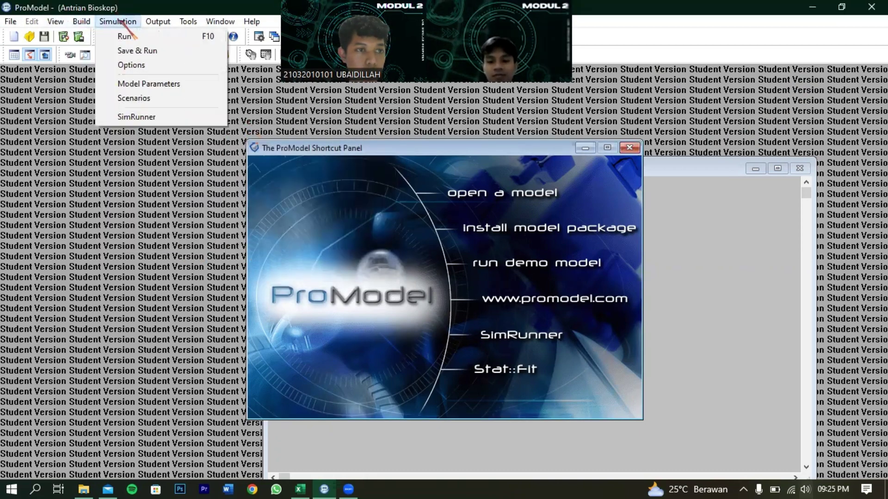
{"action": "left_click", "coordinate": [90, 36]}
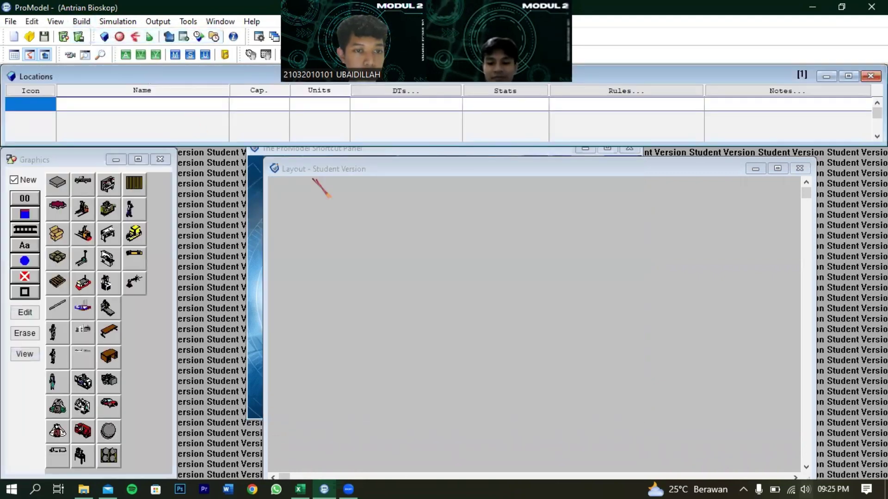
{"action": "left_click", "coordinate": [345, 165]}
{"action": "left_click_drag", "start_coordinate": [345, 165], "coordinate": [266, 154]}
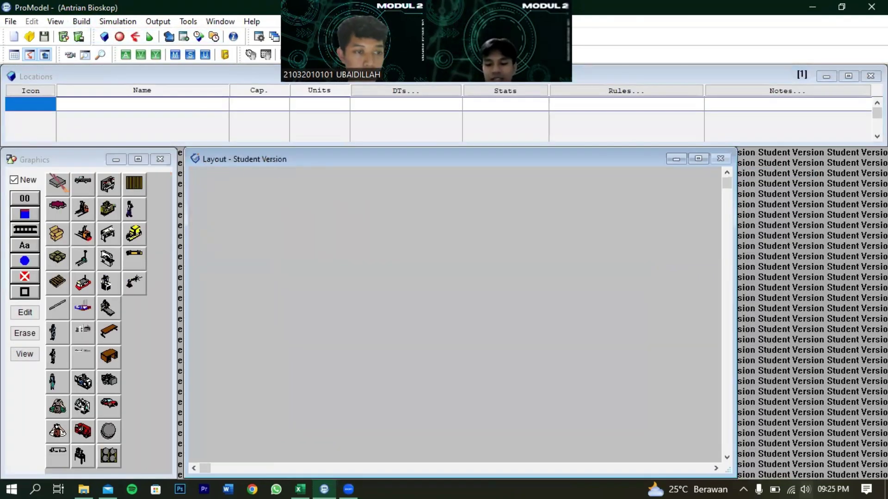
Place the blue-clothed worker graphic as a new location in the layout's upper-left area and enlarge it.
{"action": "left_click", "coordinate": [65, 393]}
{"action": "left_click", "coordinate": [259, 220]}
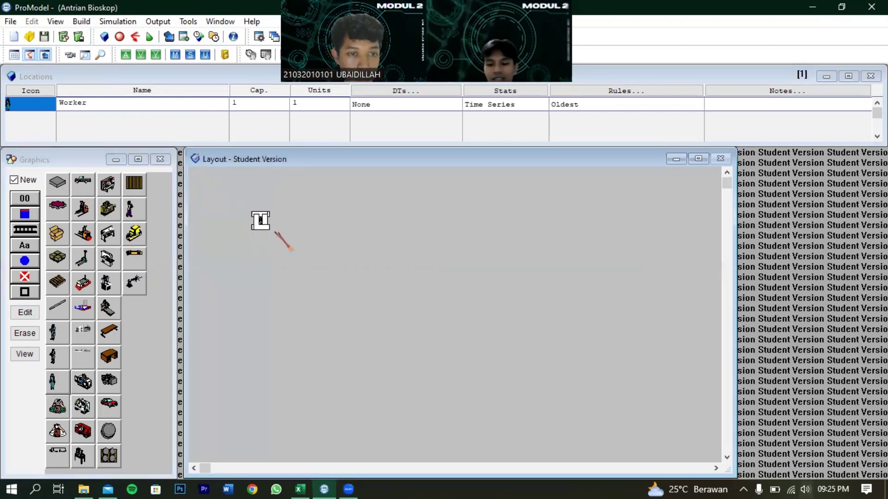
{"action": "left_click_drag", "start_coordinate": [264, 226], "coordinate": [327, 319]}
{"action": "left_click_drag", "start_coordinate": [279, 270], "coordinate": [252, 240]}
Rename the worker location as Customer_Datang and add its name label beneath the figure.
{"action": "left_click", "coordinate": [69, 103]}
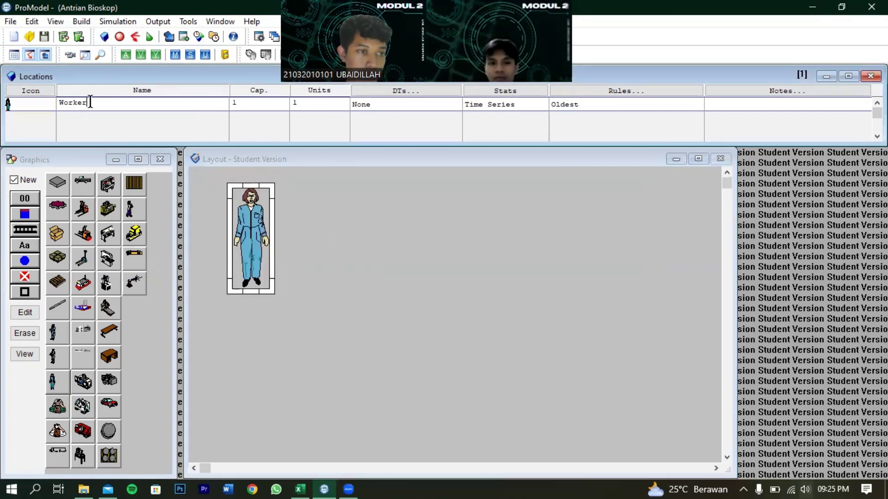
{"action": "double_click", "coordinate": [69, 102]}
{"action": "type", "text": "c"}
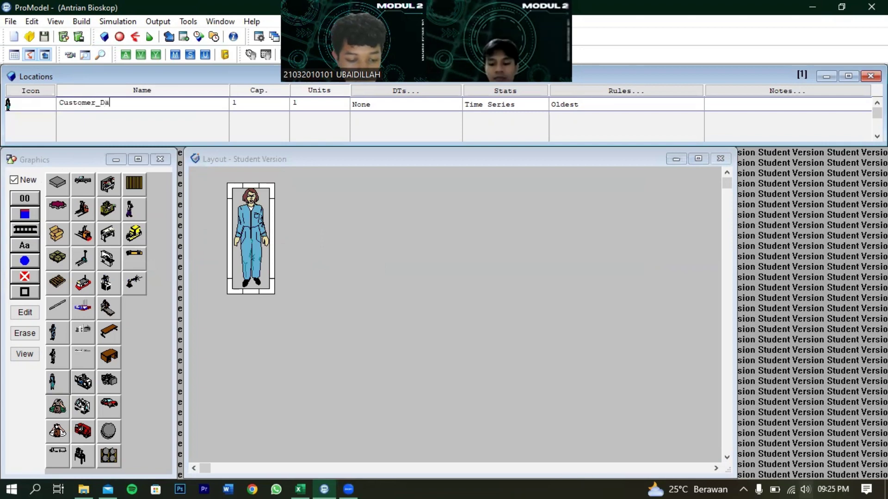
{"action": "type", "text": "ustomer_Datang"}
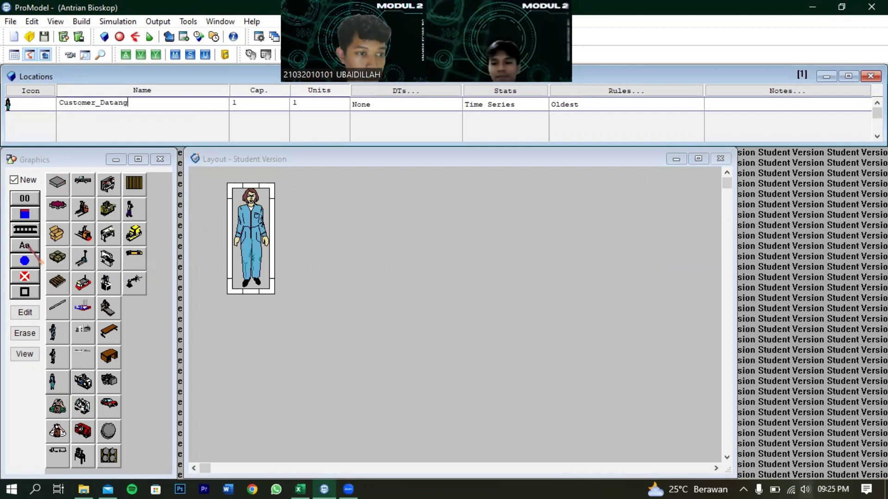
{"action": "left_click", "coordinate": [14, 182]}
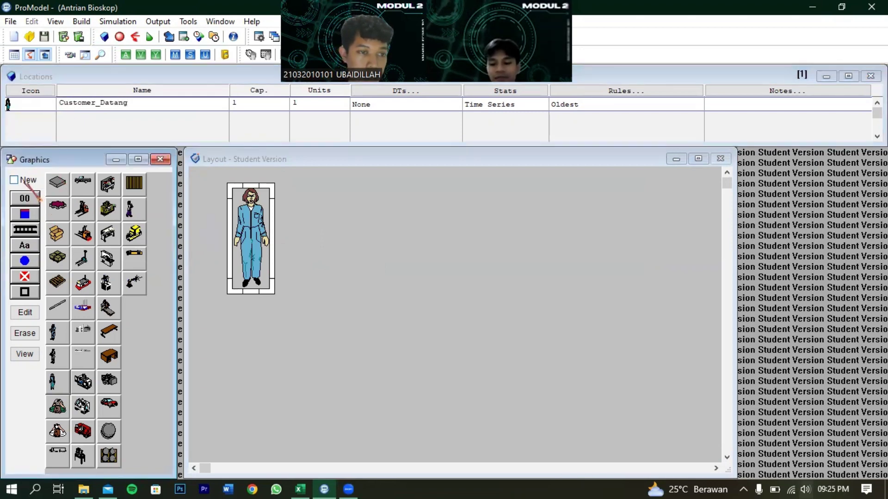
{"action": "left_click", "coordinate": [31, 245]}
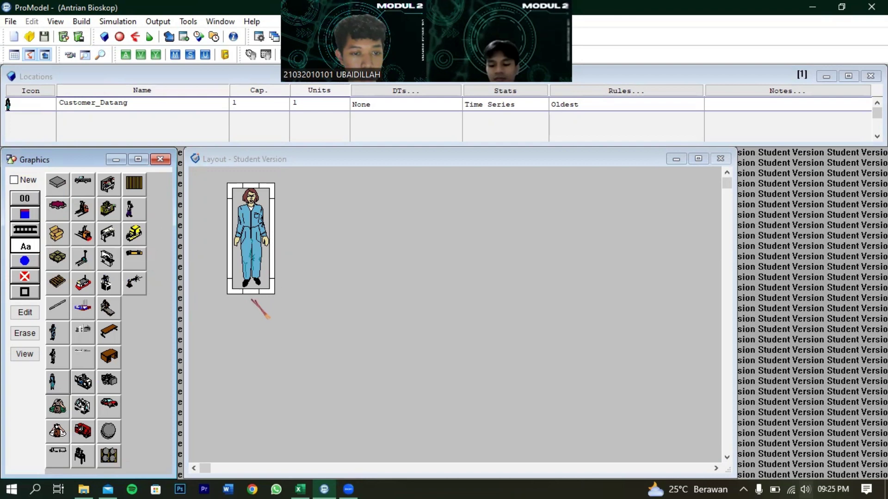
{"action": "left_click", "coordinate": [249, 304]}
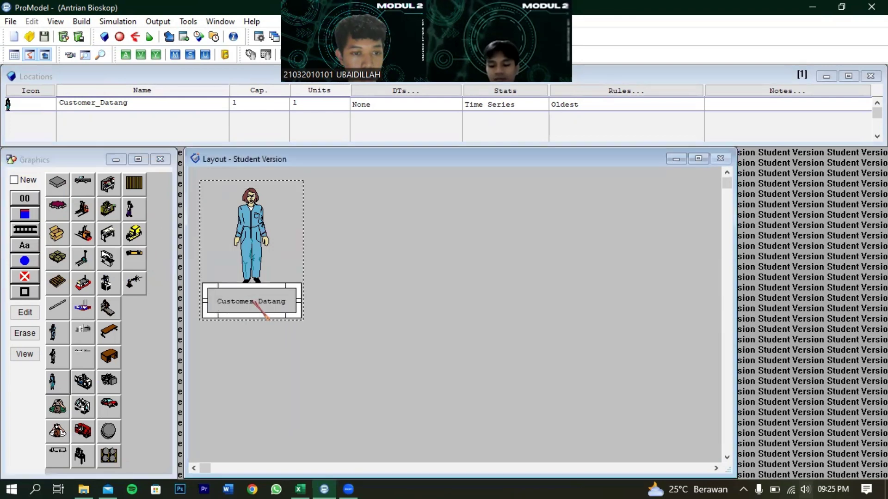
Add the desk graphic as a new location beside the worker figure and enlarge it.
{"action": "left_click", "coordinate": [113, 333]}
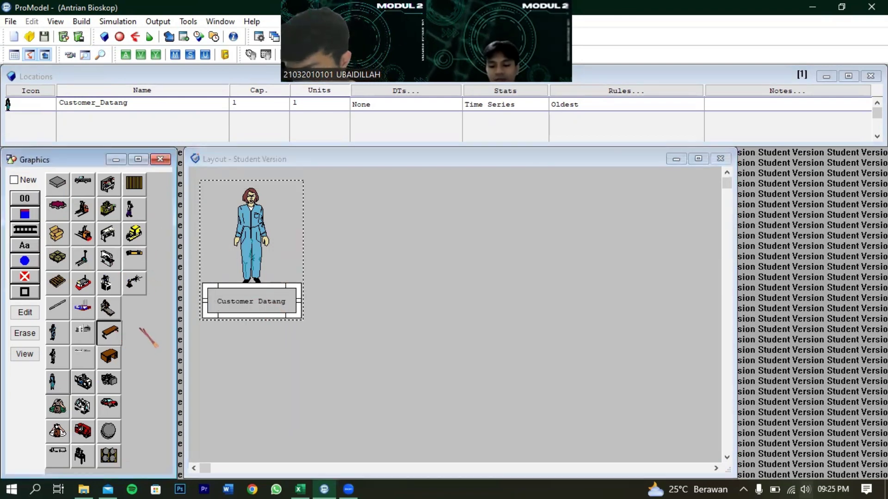
{"action": "left_click", "coordinate": [14, 180]}
{"action": "left_click", "coordinate": [116, 358]}
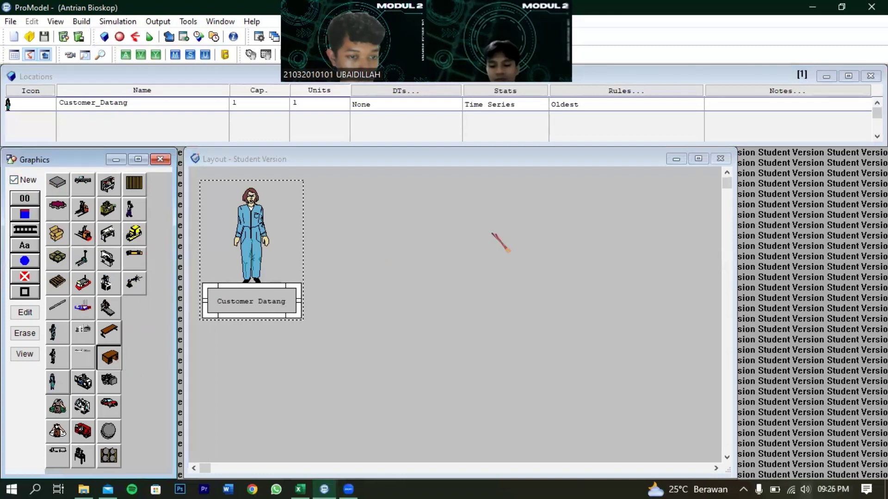
{"action": "left_click", "coordinate": [379, 224]}
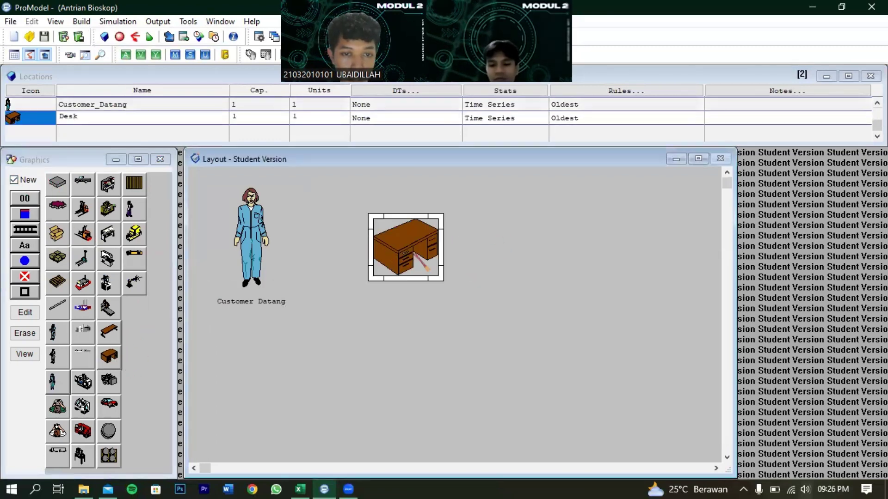
{"action": "left_click_drag", "start_coordinate": [414, 253], "coordinate": [449, 285]}
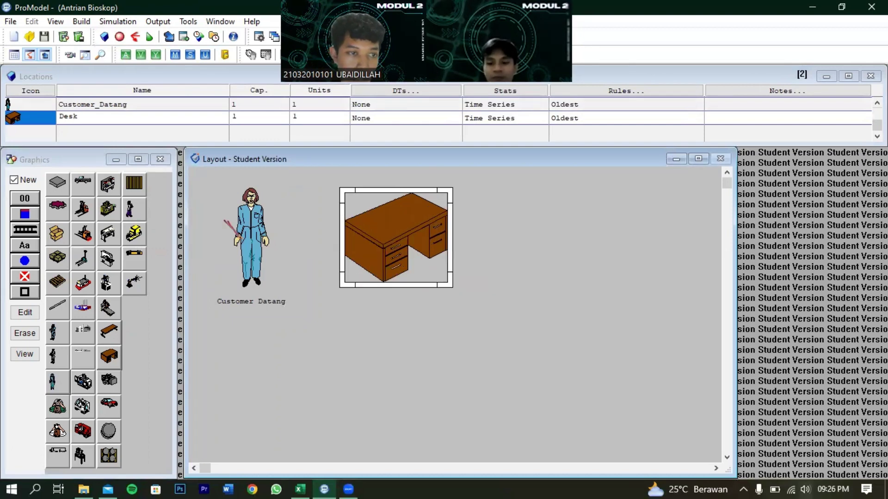
Rename the desk location as Pembelian_Tiket and add its name label beneath the desk.
{"action": "left_click", "coordinate": [104, 115]}
{"action": "left_click", "coordinate": [104, 115]}
{"action": "type", "text": "PEm"}
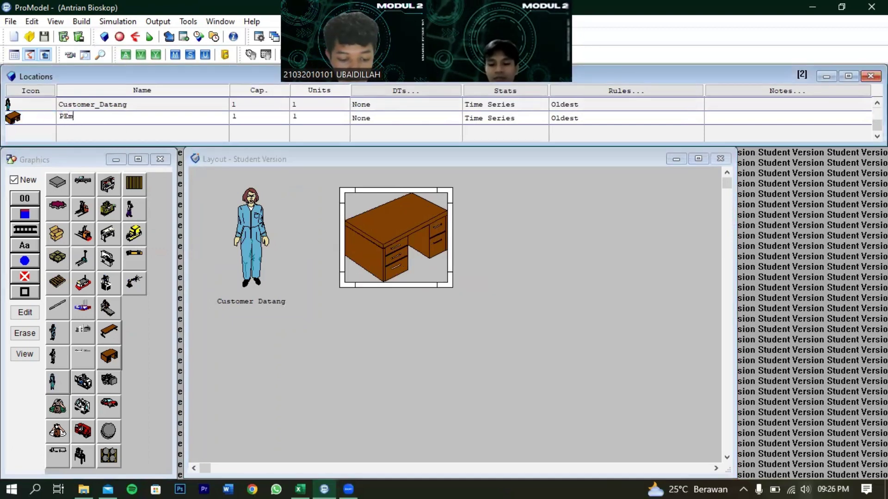
{"action": "type", "text": "belian_Tiket"}
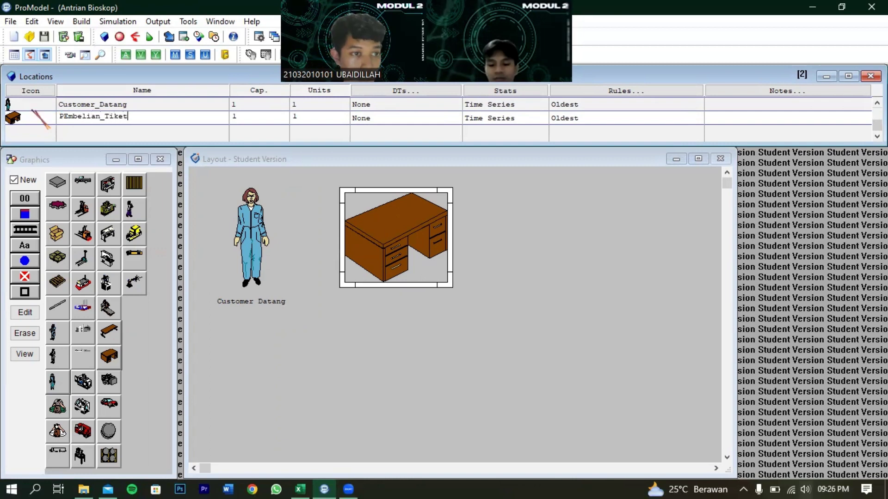
{"action": "left_click", "coordinate": [68, 118]}
{"action": "key", "text": "BackSpace"}
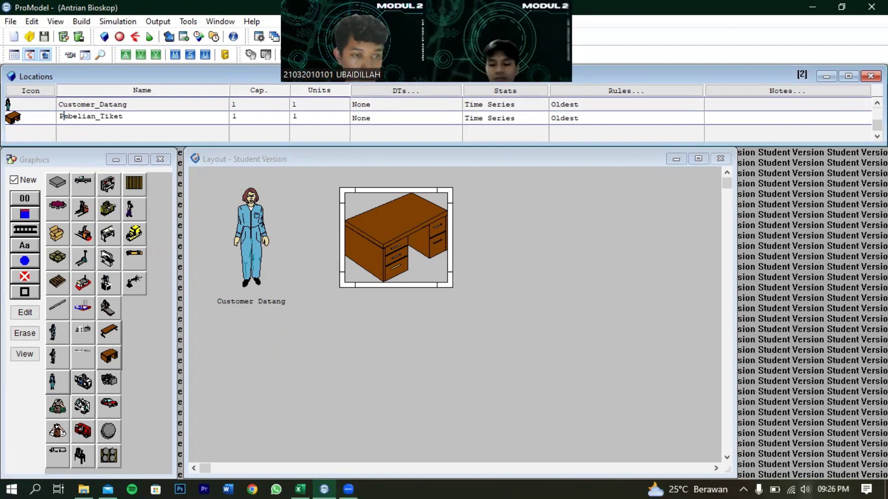
{"action": "type", "text": "e"}
{"action": "left_click", "coordinate": [14, 179]}
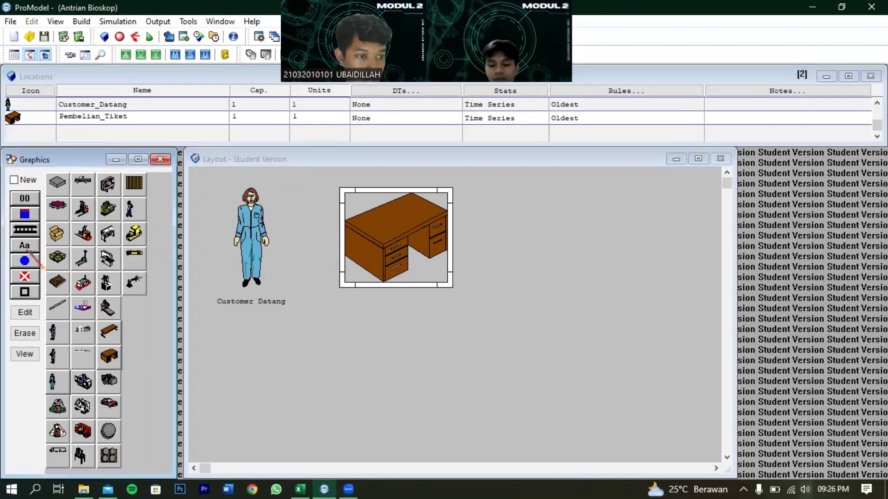
{"action": "left_click", "coordinate": [394, 299]}
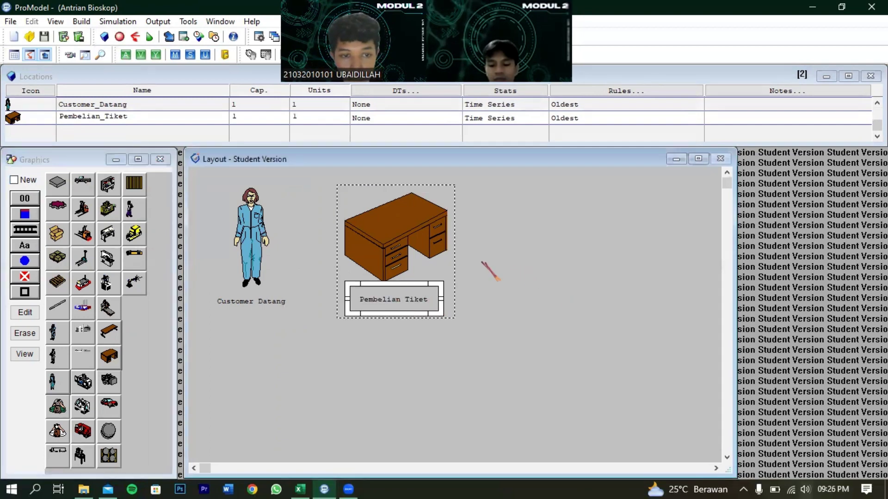
Add the table graphic as a new location to the right of the desk, enlarged and aligned with it.
{"action": "left_click", "coordinate": [14, 180]}
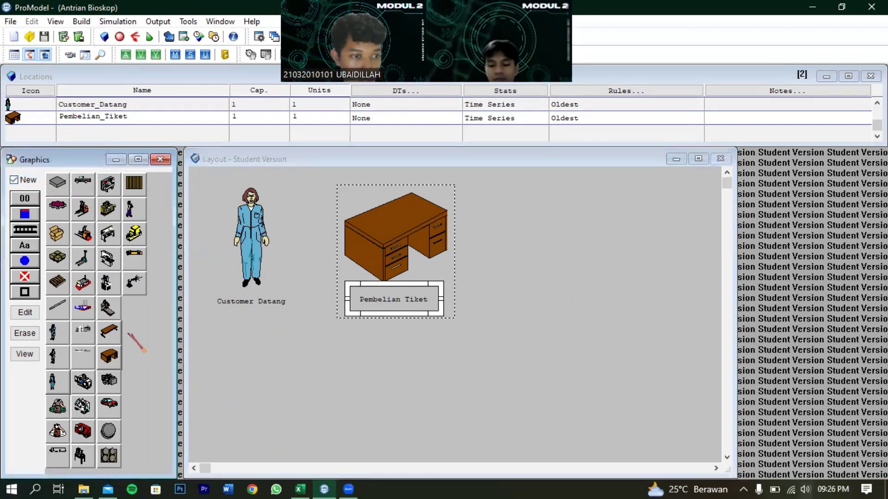
{"action": "left_click", "coordinate": [109, 331]}
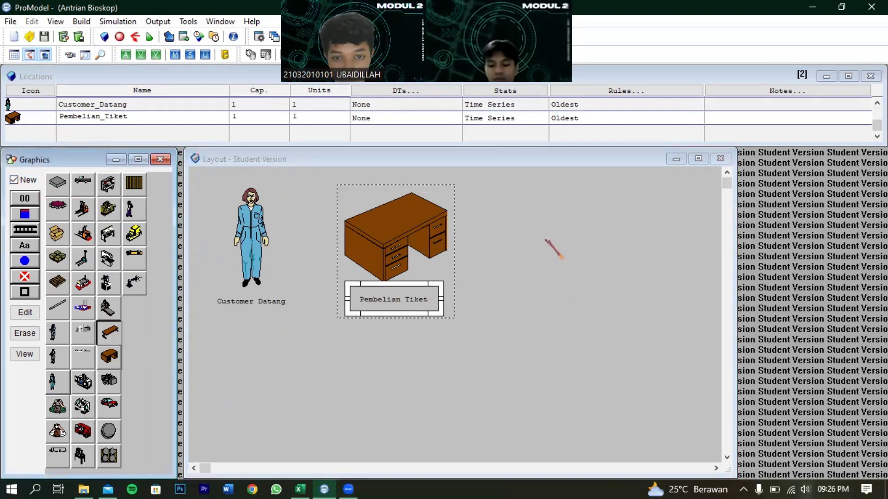
{"action": "left_click", "coordinate": [546, 240]}
{"action": "left_click_drag", "start_coordinate": [557, 250], "coordinate": [662, 336]}
{"action": "left_click_drag", "start_coordinate": [594, 273], "coordinate": [572, 229]}
{"action": "left_click_drag", "start_coordinate": [632, 282], "coordinate": [624, 278]}
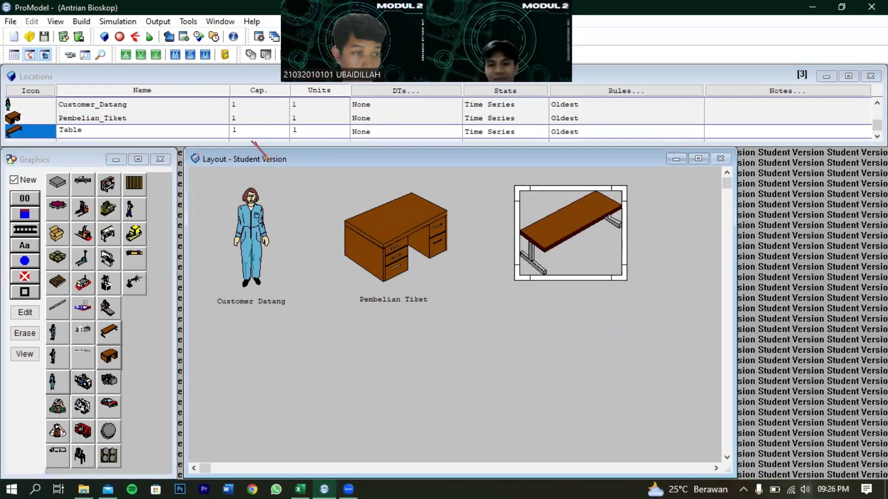
Rename the table location as Customer_Menunggu and add its name label beneath the table.
{"action": "left_click", "coordinate": [148, 130]}
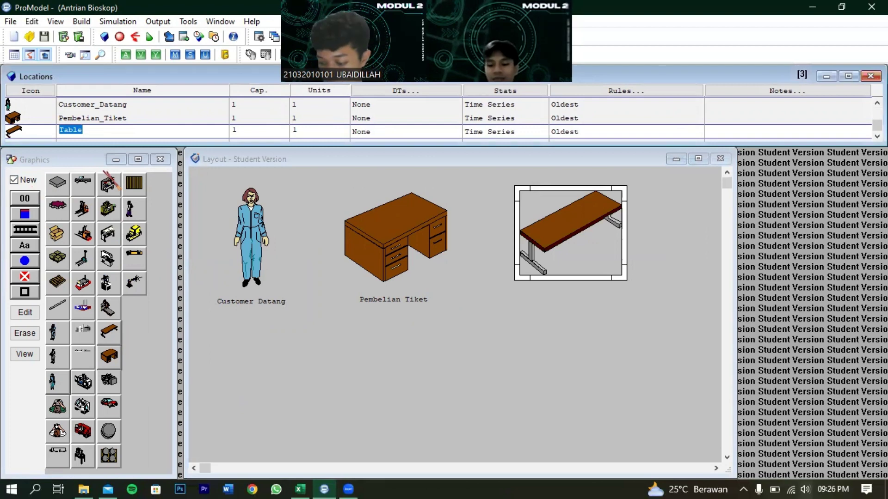
{"action": "type", "text": "Custom"}
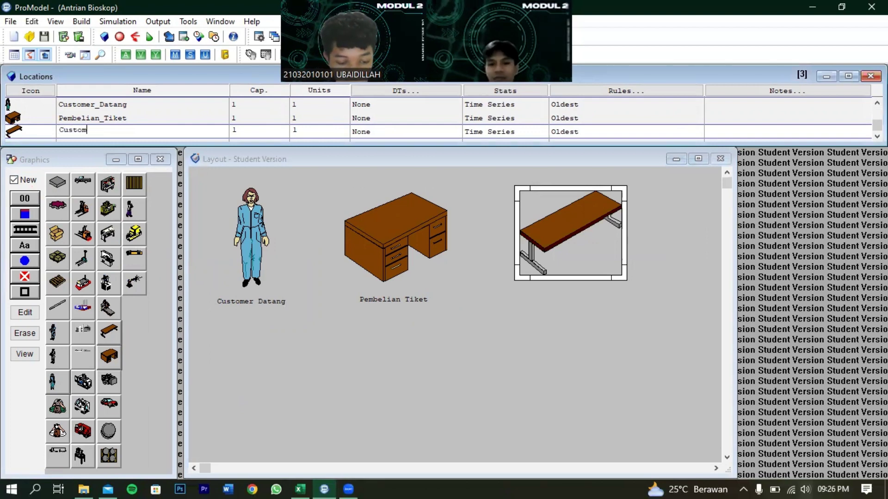
{"action": "type", "text": "er_MEnunggu"}
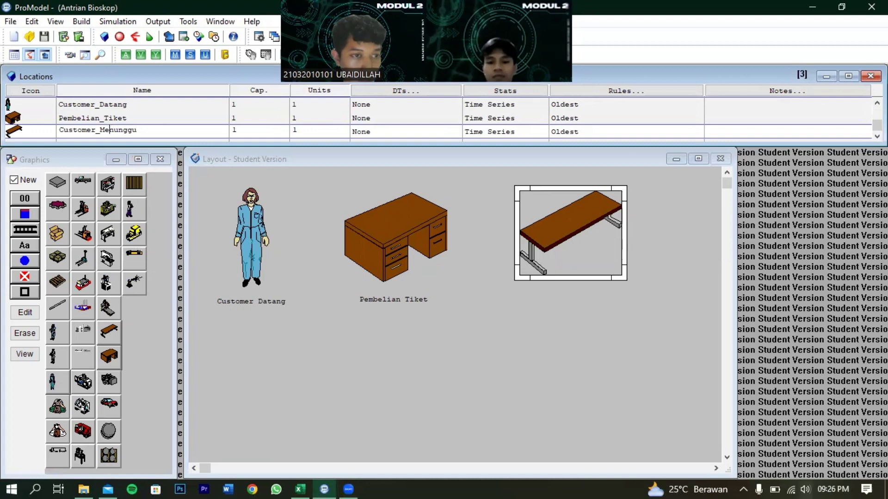
{"action": "left_click", "coordinate": [14, 180]}
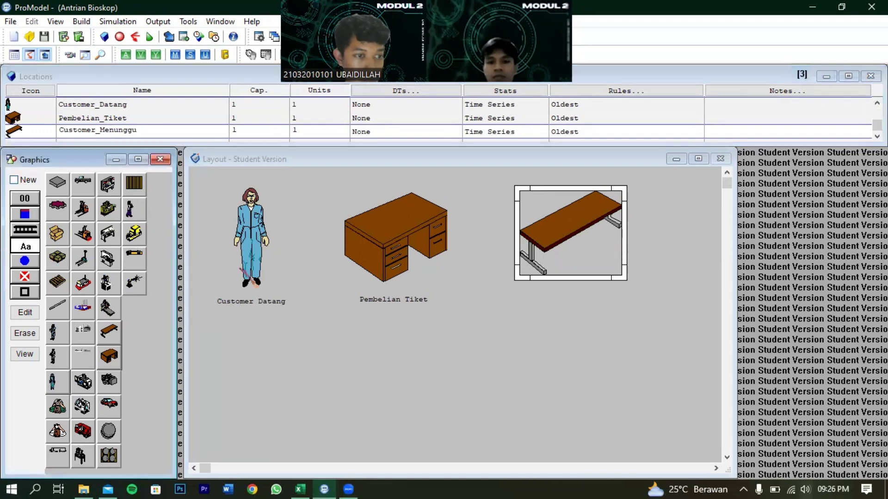
{"action": "left_click", "coordinate": [563, 296]}
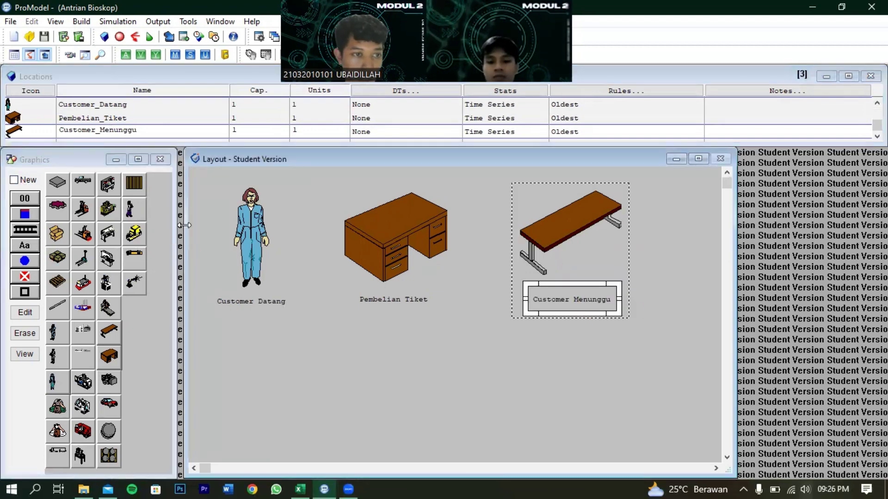
Add the inspector graphic with the clipboard as a new location, enlarged and positioned below the Customer Menunggu table.
{"action": "left_click", "coordinate": [14, 180]}
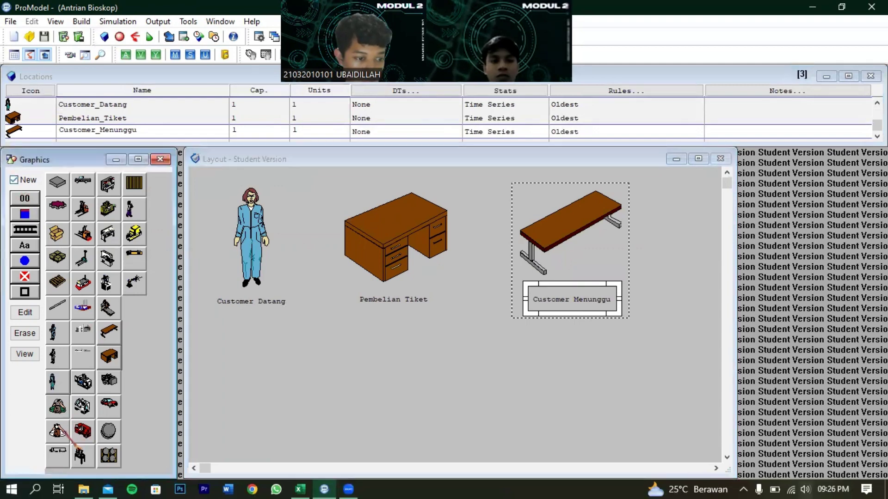
{"action": "left_click", "coordinate": [58, 432]}
{"action": "left_click", "coordinate": [531, 352]}
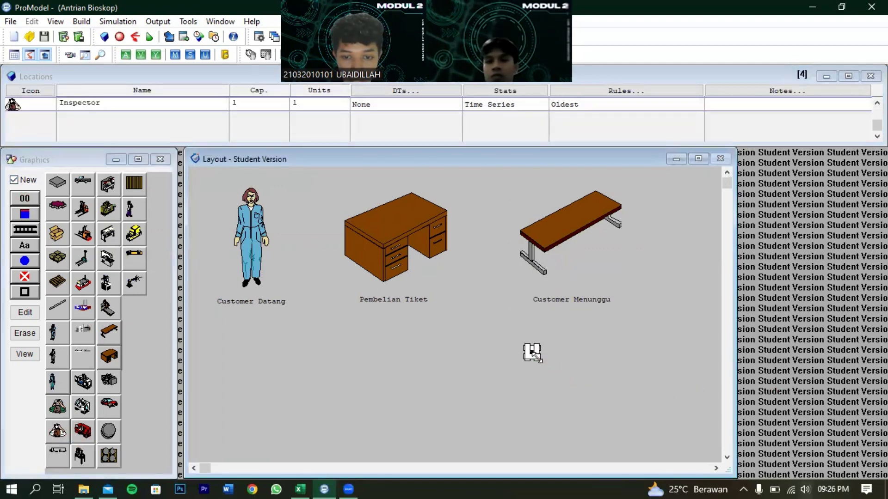
{"action": "left_click_drag", "start_coordinate": [537, 358], "coordinate": [705, 453]}
{"action": "left_click_drag", "start_coordinate": [597, 414], "coordinate": [586, 391]}
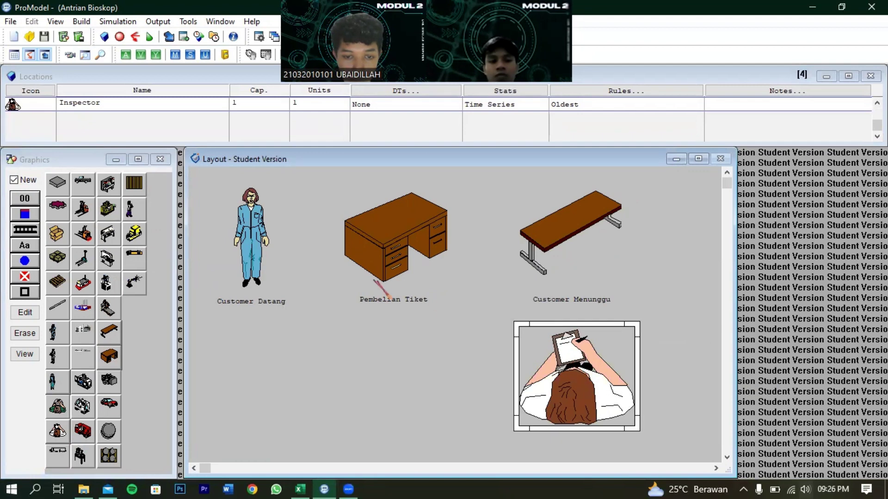
Rename the inspector location as Pemeriksaan_Tiket and add its name label beneath the clipboard figure.
{"action": "left_click", "coordinate": [114, 98]}
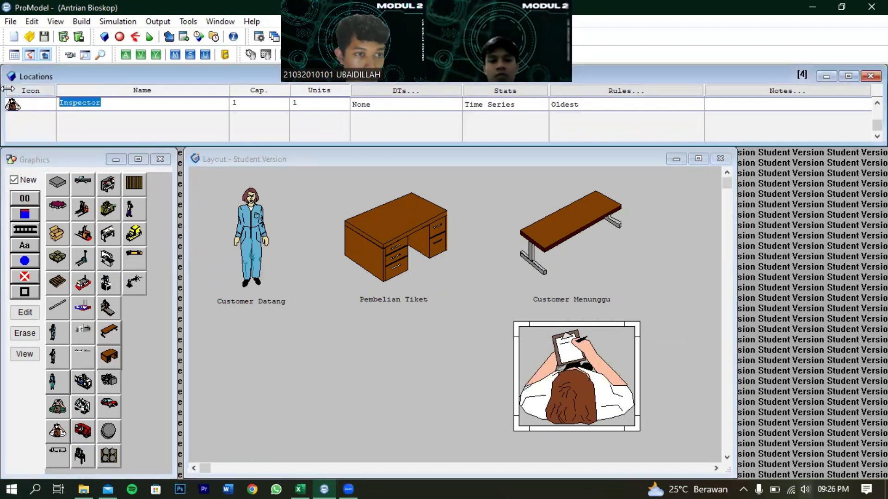
{"action": "type", "text": "Pemeriksa"}
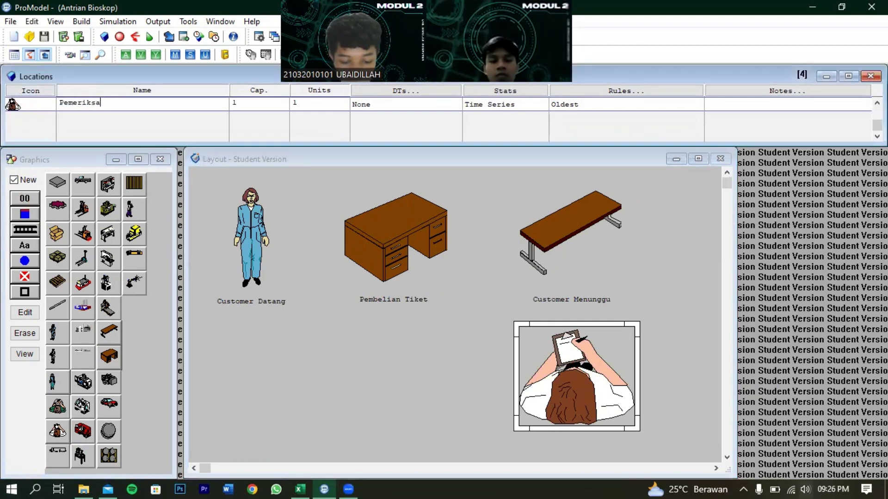
{"action": "type", "text": "an_Tiket"}
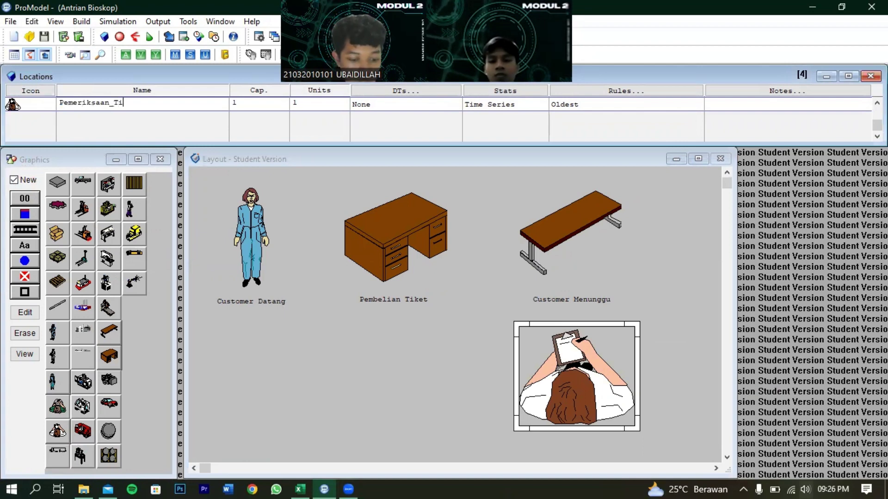
{"action": "left_click", "coordinate": [20, 181]}
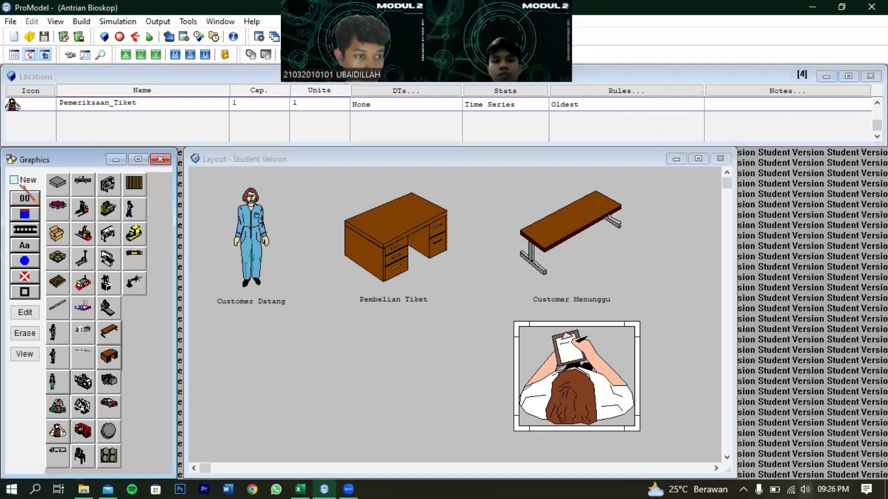
{"action": "left_click", "coordinate": [25, 246]}
{"action": "left_click", "coordinate": [581, 439]}
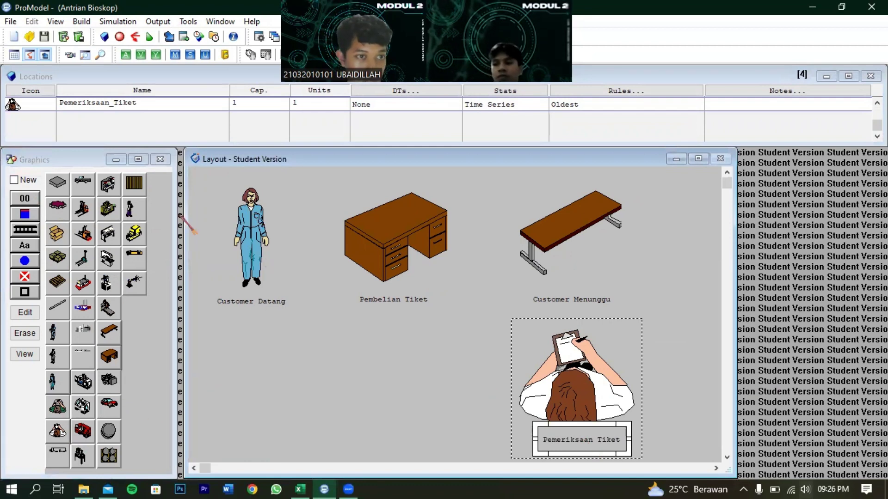
Add the building graphic as a new location, placed between the desk above and the inspector beside it.
{"action": "left_click", "coordinate": [14, 180]}
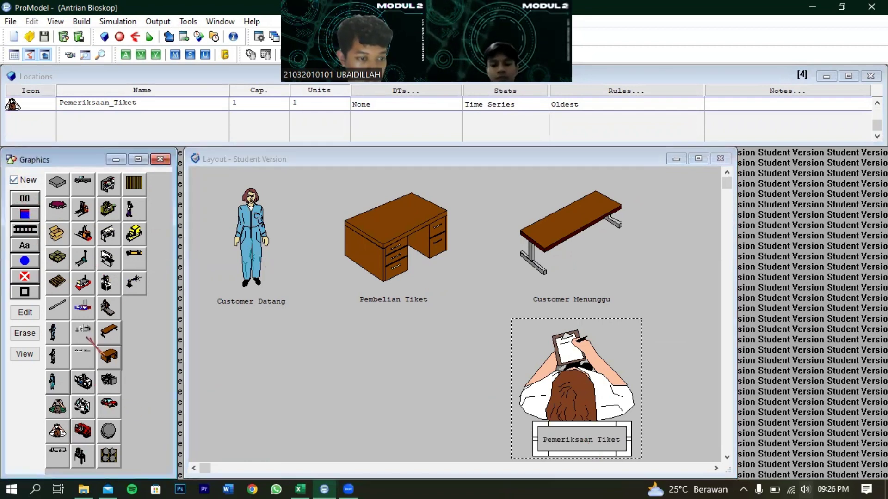
{"action": "left_click", "coordinate": [83, 329]}
{"action": "left_click", "coordinate": [383, 373]}
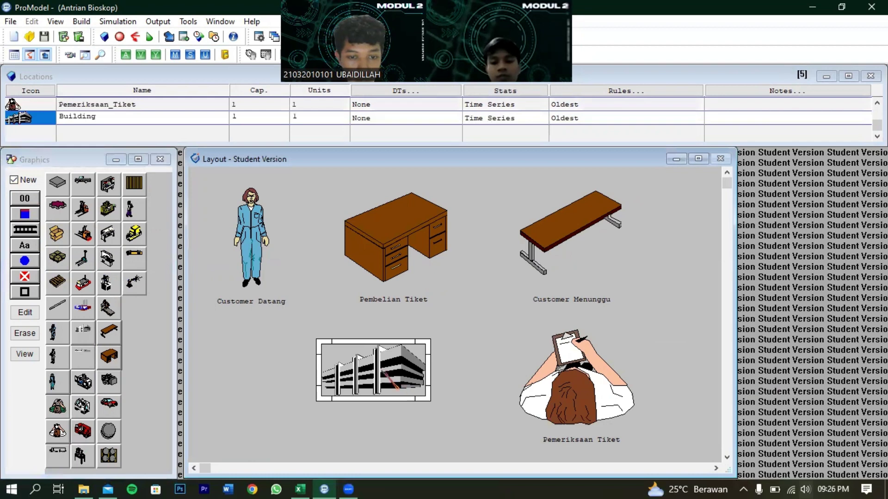
{"action": "left_click_drag", "start_coordinate": [382, 373], "coordinate": [422, 367]}
Rename the building location as Menonton_Film and add its name label beneath the building.
{"action": "double_click", "coordinate": [96, 115]}
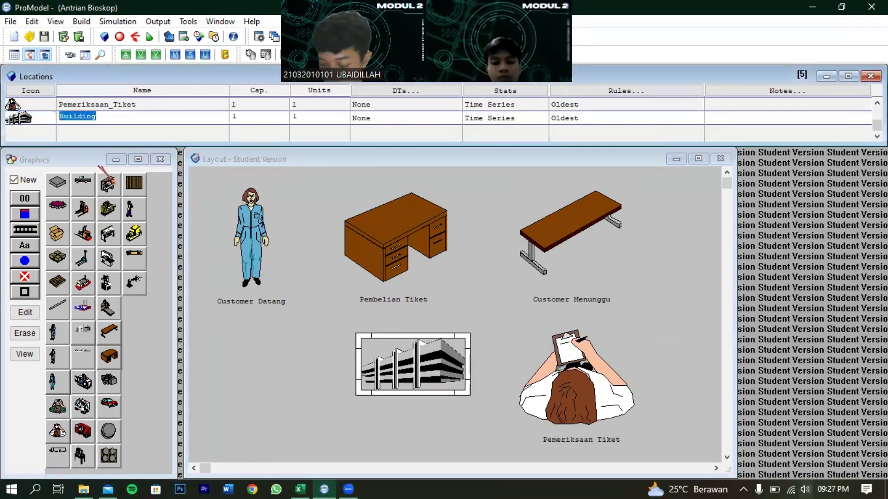
{"action": "type", "text": "Men"}
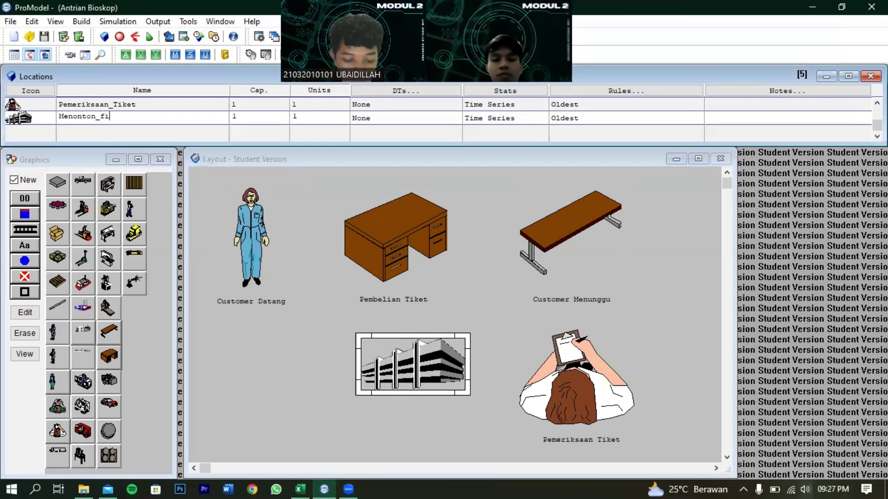
{"action": "type", "text": "onton_F"}
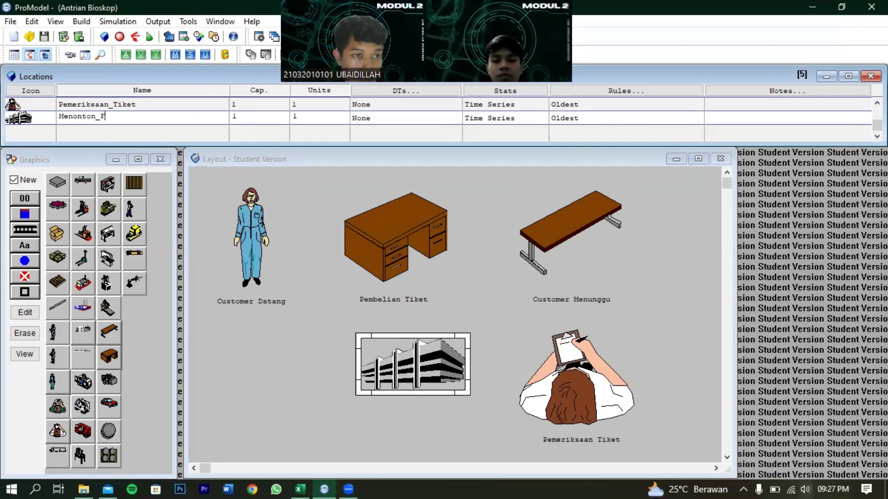
{"action": "type", "text": "ul"}
{"action": "key", "text": "BackSpace"}
{"action": "type", "text": "ilm"}
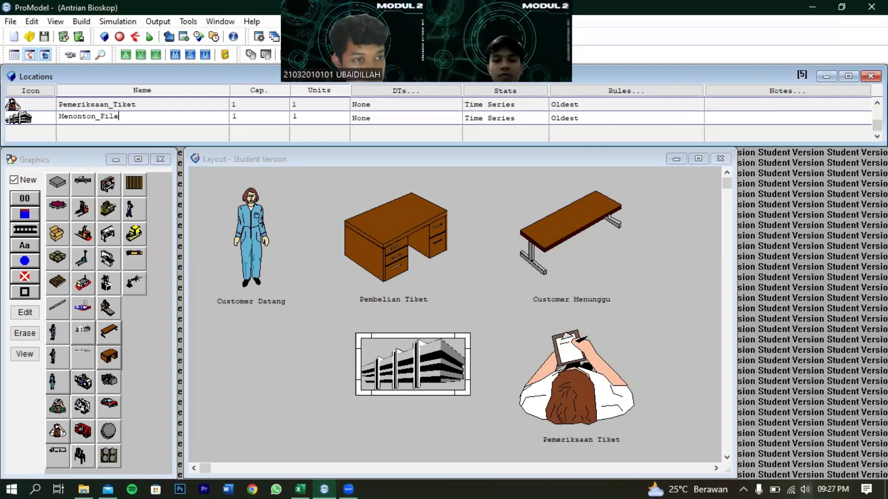
{"action": "left_click", "coordinate": [14, 179]}
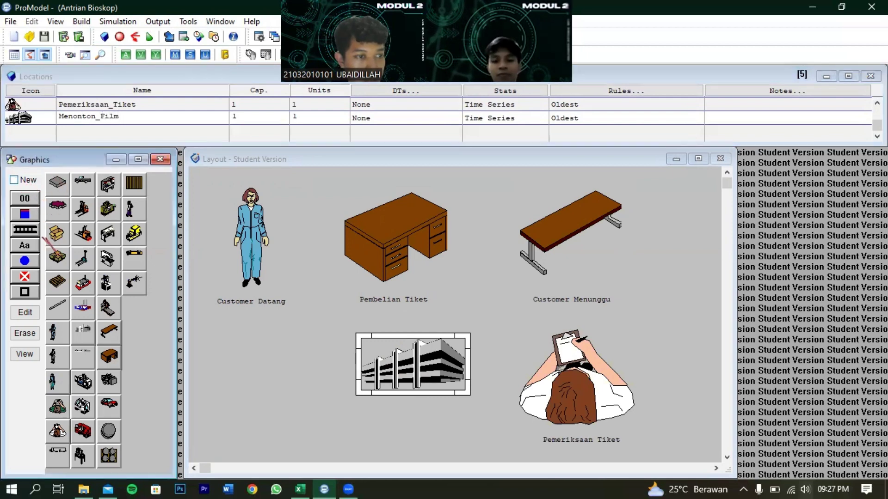
{"action": "left_click", "coordinate": [29, 241]}
{"action": "left_click", "coordinate": [416, 399]}
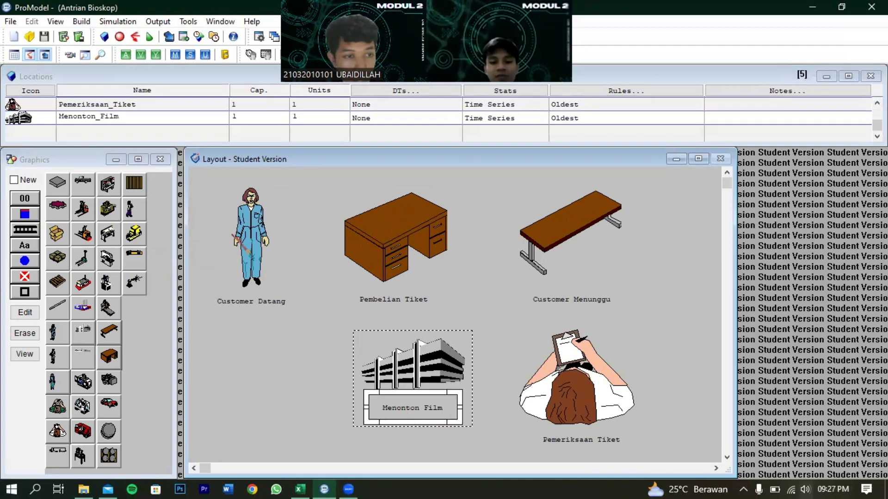
Add the car graphic as a new location to the left of the building, enlarged to a similar size.
{"action": "left_click", "coordinate": [14, 179]}
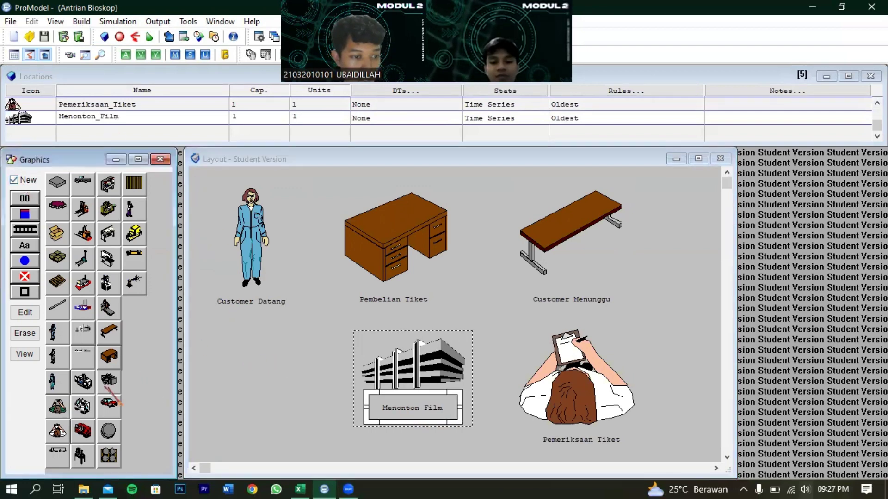
{"action": "left_click", "coordinate": [109, 403]}
{"action": "left_click", "coordinate": [257, 348]}
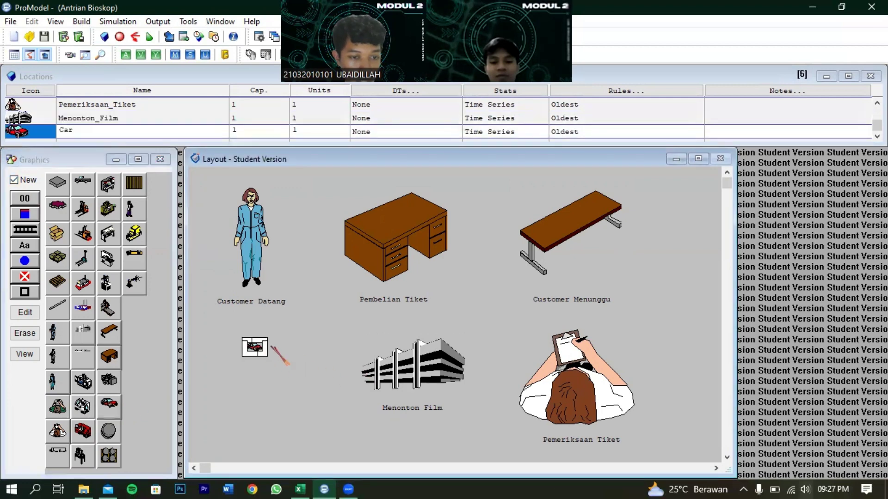
{"action": "left_click_drag", "start_coordinate": [278, 361], "coordinate": [325, 386]}
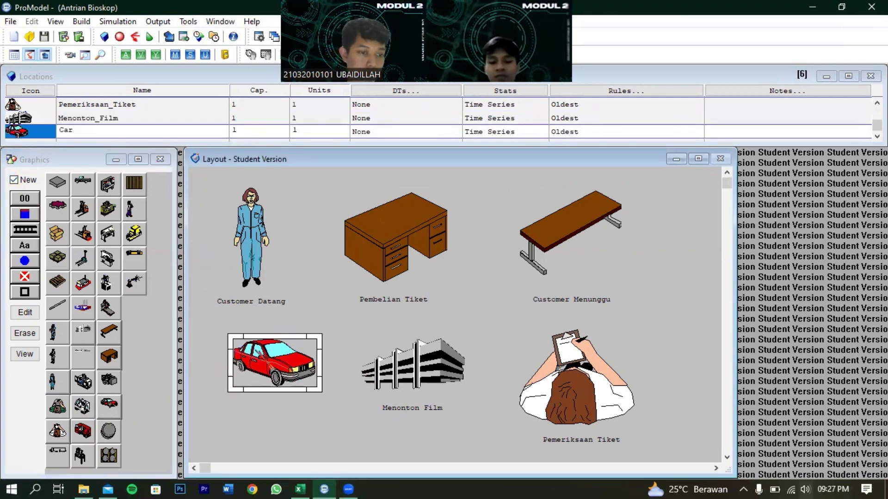
Rename the car location as Tempat_parkir and add its name label beneath the car.
{"action": "left_click", "coordinate": [64, 130]}
{"action": "type", "text": "Tempat_parkir"}
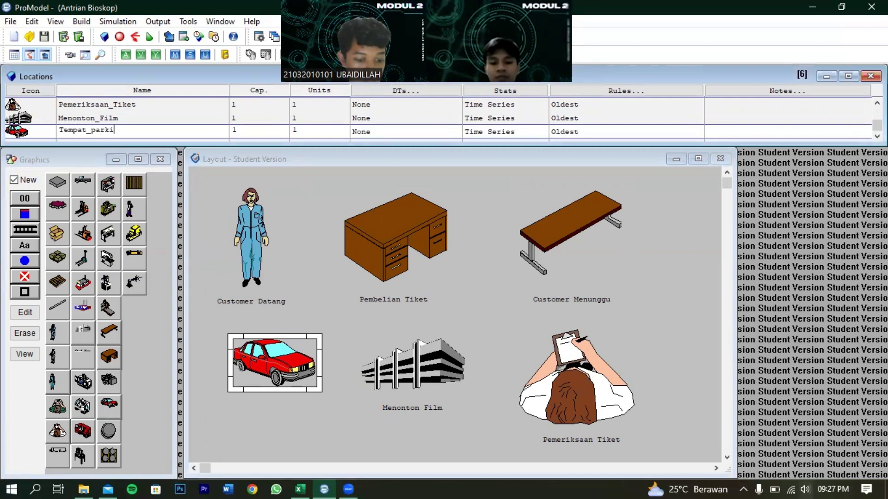
{"action": "left_click", "coordinate": [15, 180]}
{"action": "left_click", "coordinate": [27, 246]}
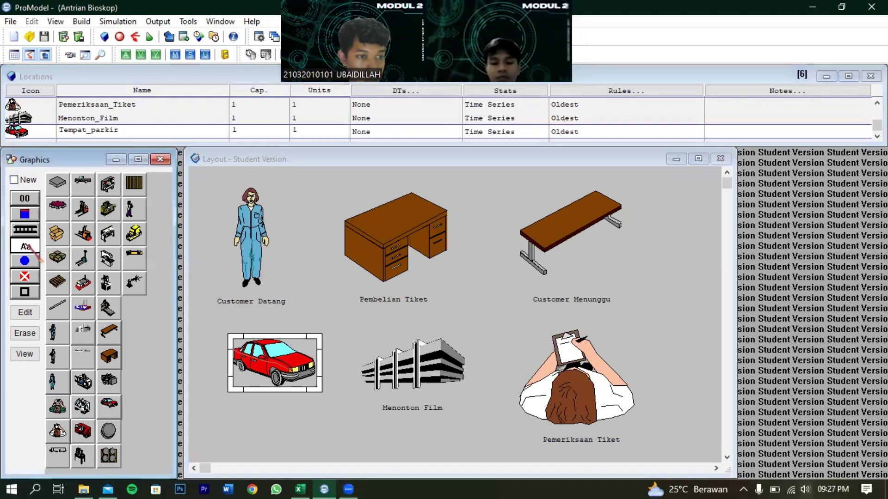
{"action": "left_click", "coordinate": [277, 405]}
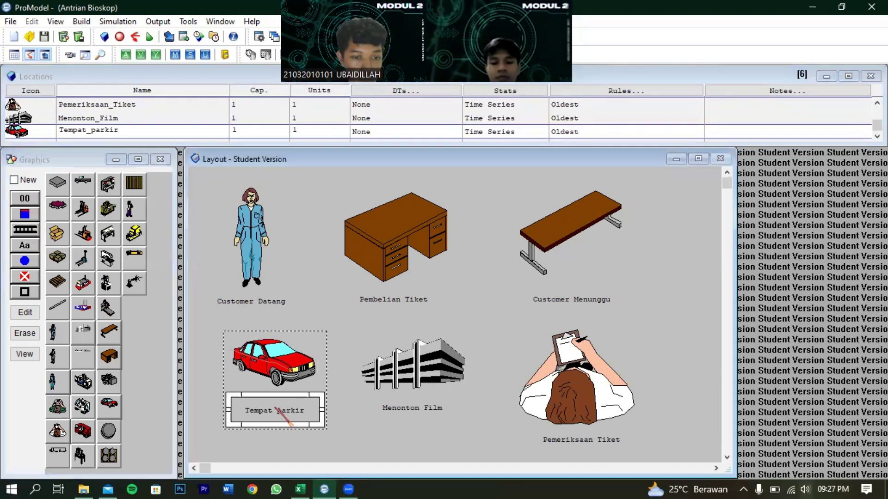
Create an entity from the blue-overalled worker graphic and name it Customer, moving the layout window clear of the graphics library.
{"action": "left_click", "coordinate": [88, 22]}
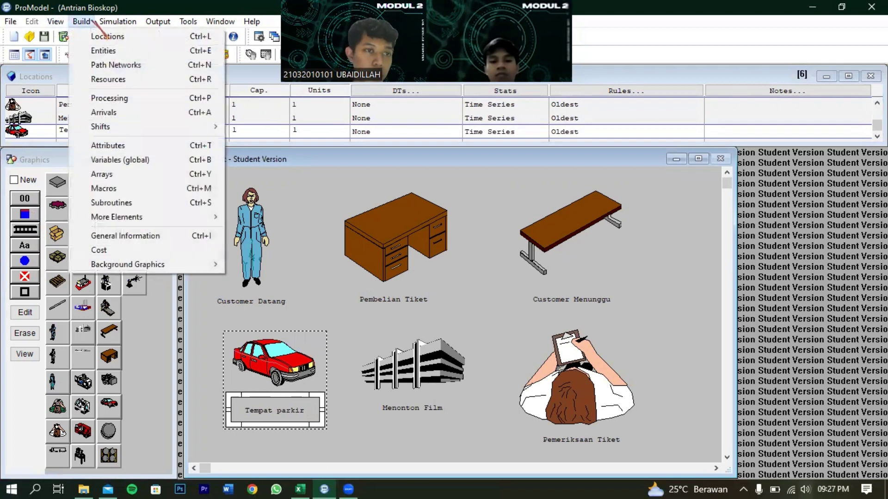
{"action": "mouse_move", "coordinate": [118, 21]}
{"action": "mouse_move", "coordinate": [81, 22]}
{"action": "left_click", "coordinate": [108, 51]}
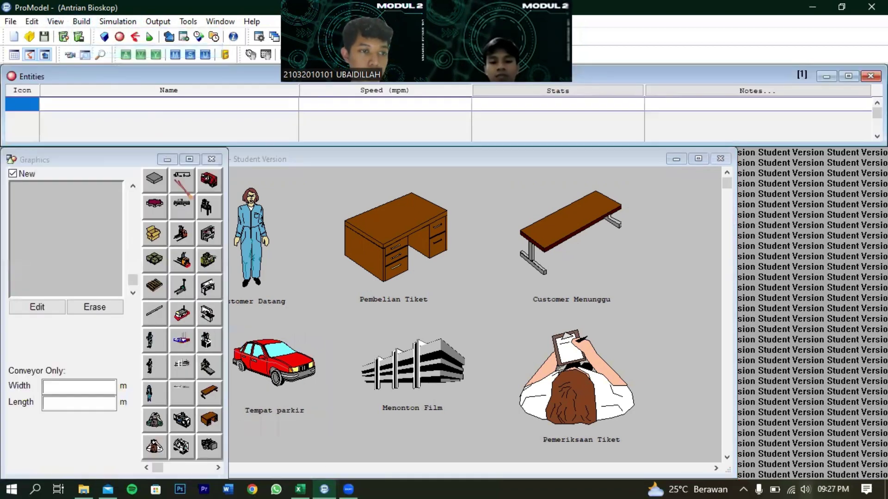
{"action": "left_click_drag", "start_coordinate": [278, 162], "coordinate": [354, 162]}
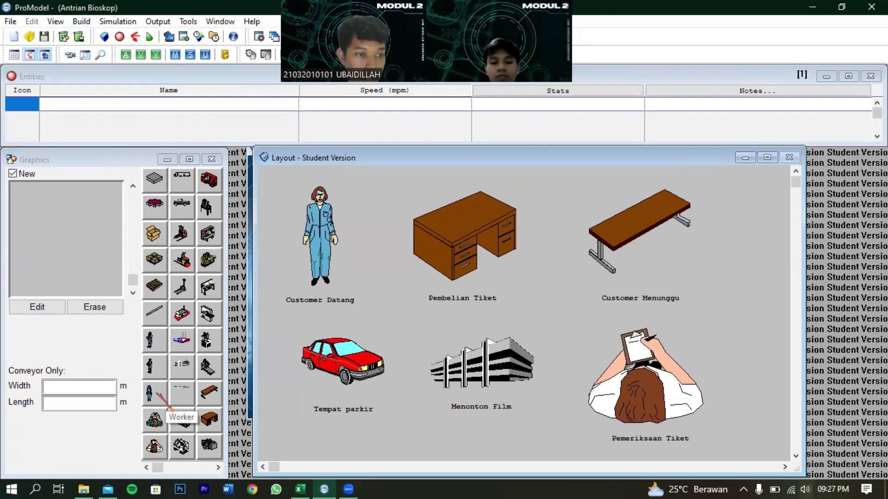
{"action": "left_click", "coordinate": [153, 394]}
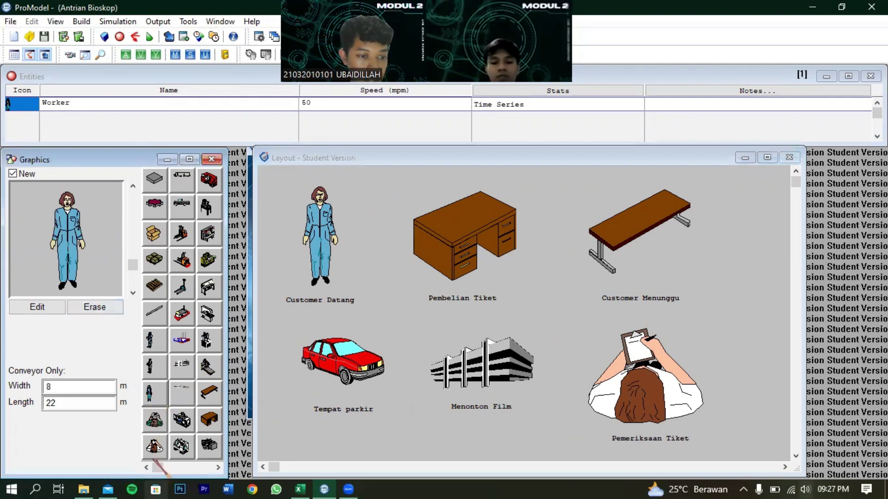
{"action": "left_click", "coordinate": [68, 107]}
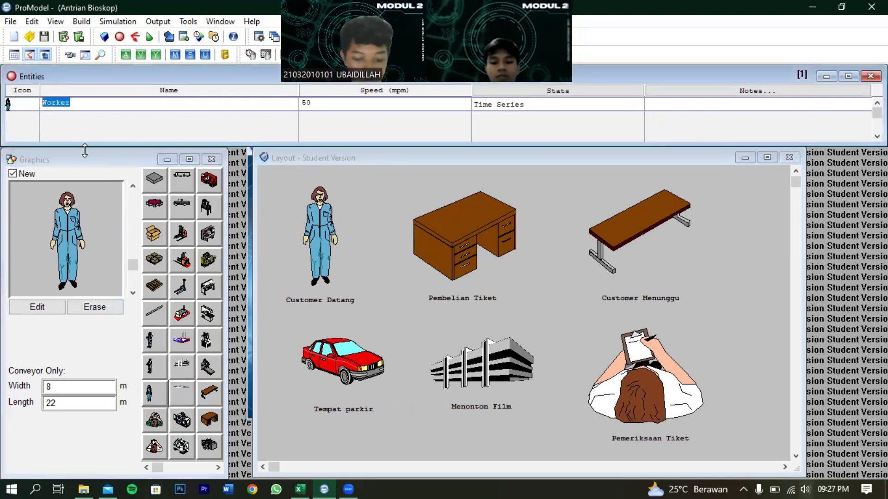
{"action": "type", "text": "Custom"}
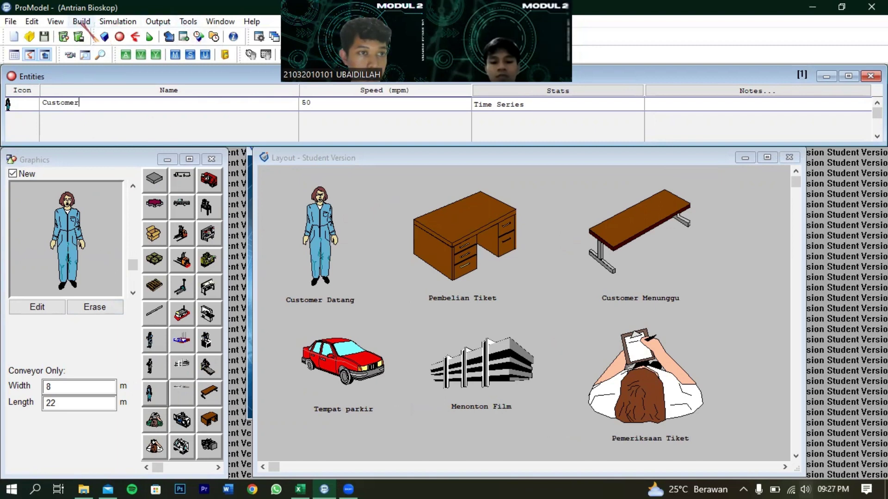
Define an arrival of Customer at Customer_Datang with quantity 1, occurrences INF and frequency 1.
{"action": "left_click", "coordinate": [117, 22]}
{"action": "left_click", "coordinate": [81, 22]}
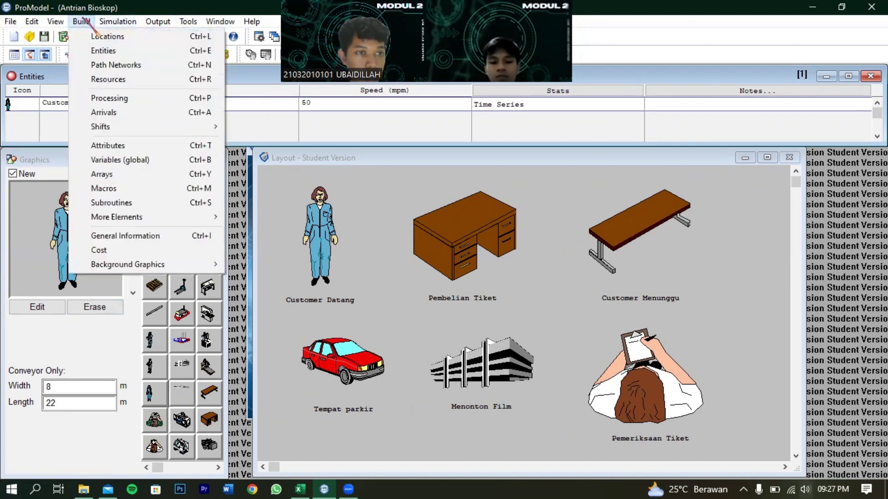
{"action": "left_click", "coordinate": [110, 111]}
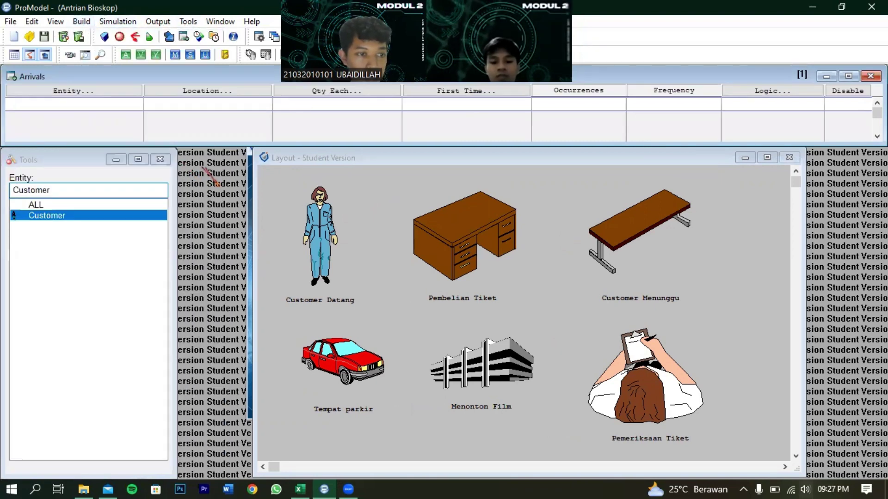
{"action": "left_click_drag", "start_coordinate": [307, 164], "coordinate": [259, 166]}
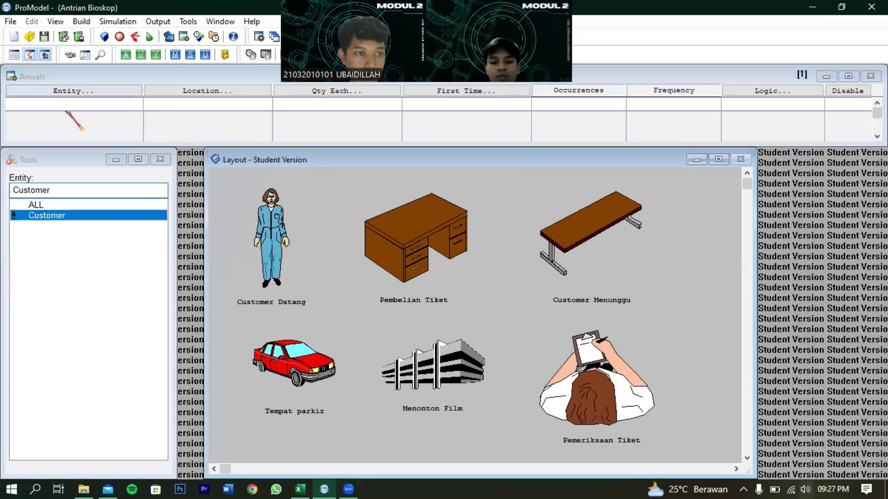
{"action": "left_click", "coordinate": [71, 91]}
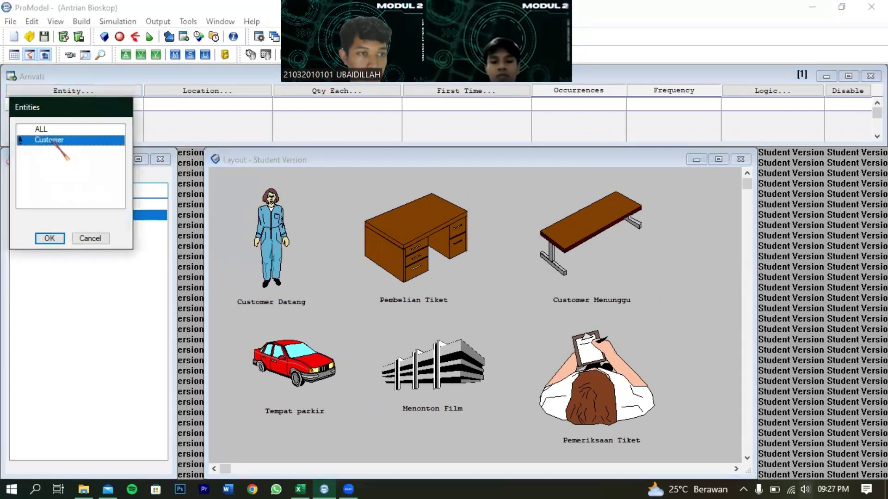
{"action": "double_click", "coordinate": [52, 140]}
{"action": "left_click", "coordinate": [199, 90]}
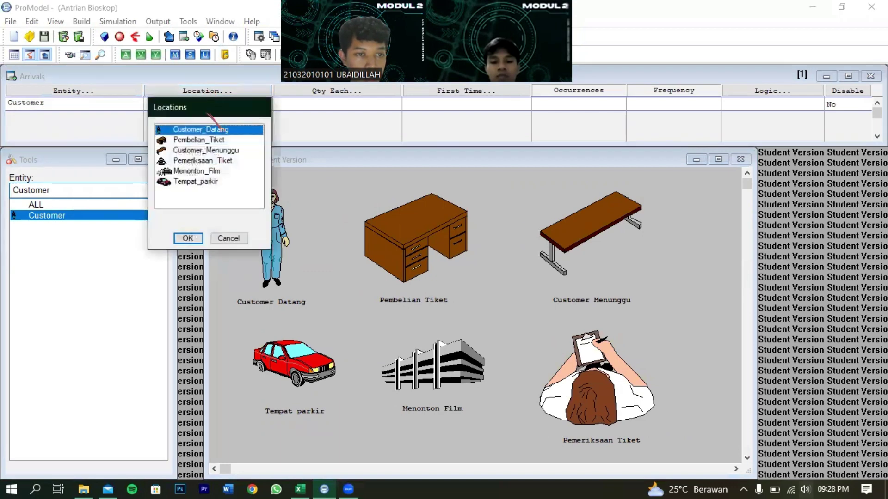
{"action": "double_click", "coordinate": [208, 130]}
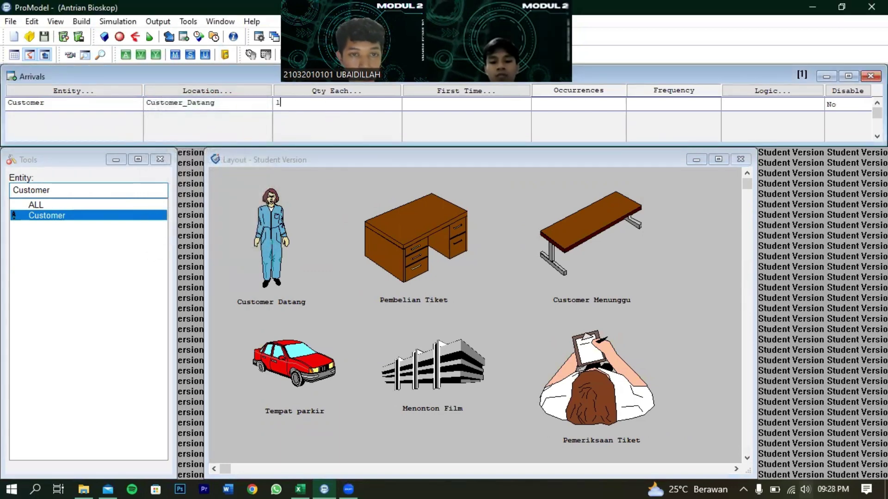
{"action": "key", "text": "Tab"}
{"action": "key", "text": "Tab"}
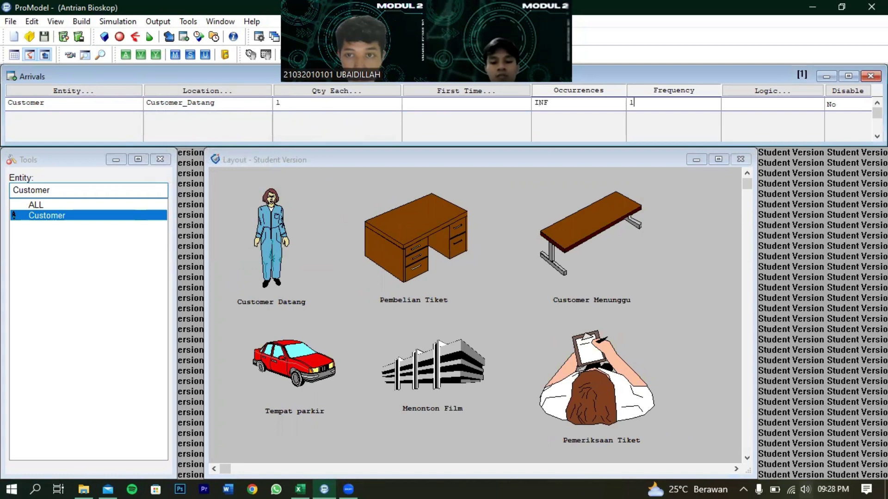
Add an arrival of Customer at Pembelian_Tiket with quantity 1, occurrences INF and frequency 1.
{"action": "left_click", "coordinate": [89, 103]}
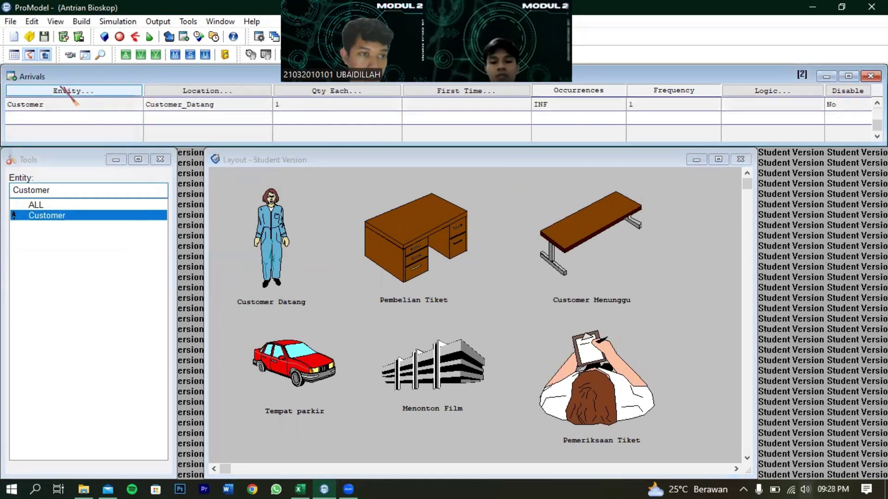
{"action": "left_click", "coordinate": [87, 91]}
{"action": "double_click", "coordinate": [69, 152]}
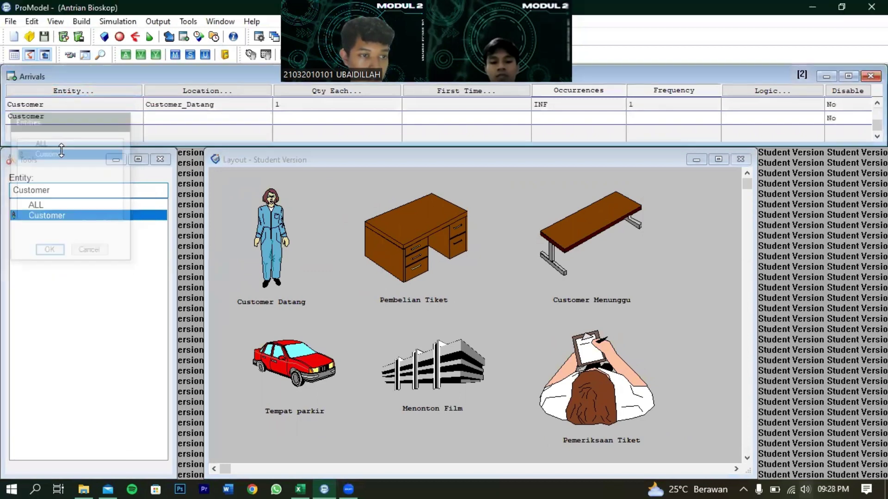
{"action": "left_click", "coordinate": [204, 91]}
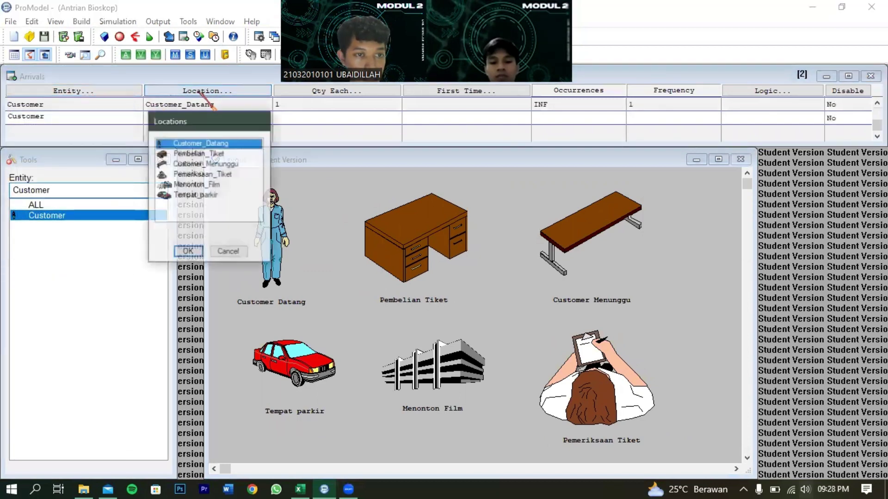
{"action": "double_click", "coordinate": [194, 153]}
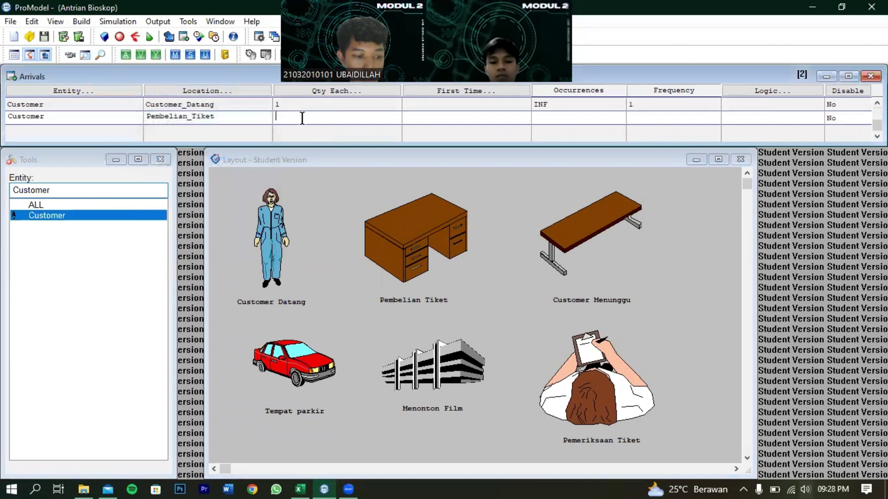
{"action": "key", "text": "Tab"}
{"action": "key", "text": "Tab"}
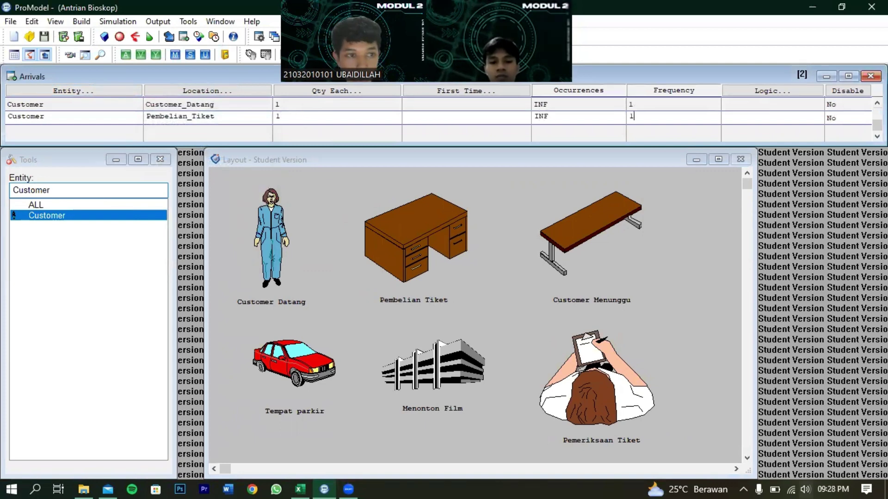
Add an arrival of Customer at Customer_Menunggu with quantity 1, occurrences inf and frequency 1.
{"action": "key", "text": "Down"}
{"action": "left_click", "coordinate": [86, 90]}
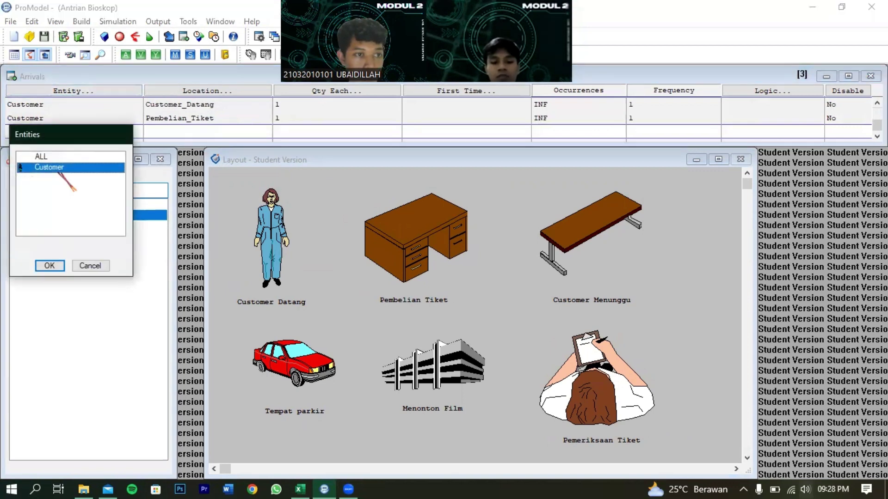
{"action": "double_click", "coordinate": [60, 169]}
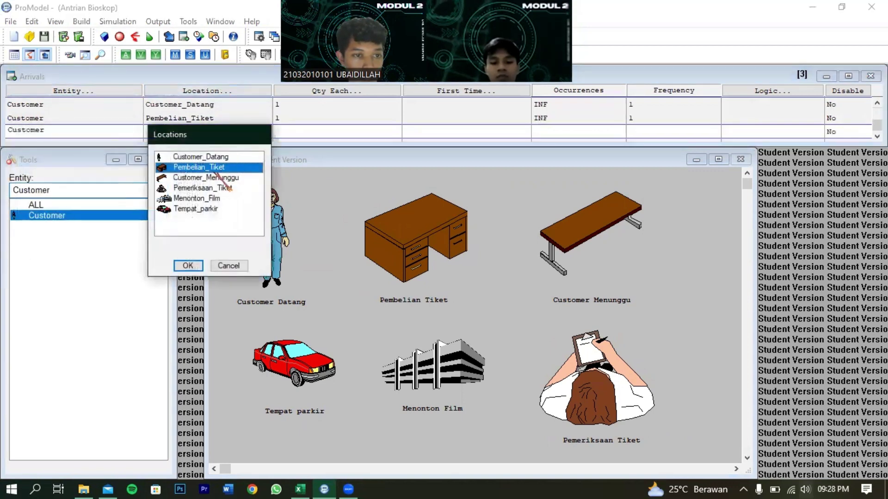
{"action": "double_click", "coordinate": [206, 177]}
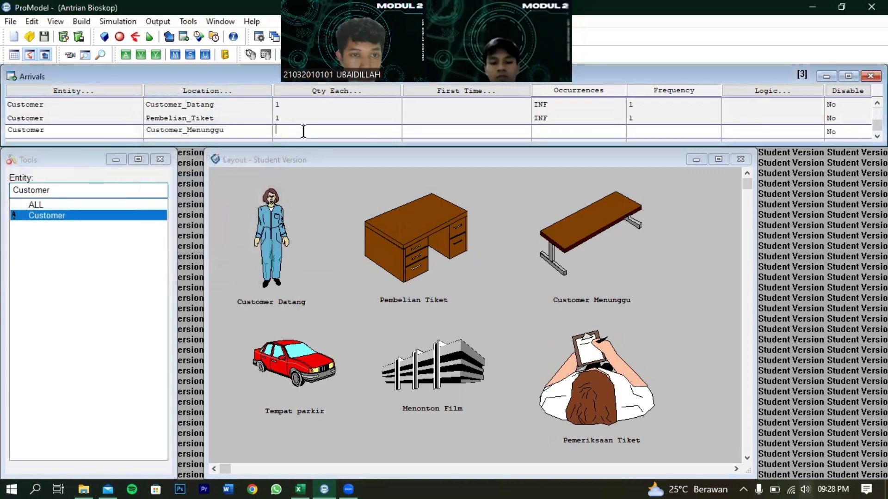
{"action": "type", "text": "1"}
{"action": "key", "text": "Tab"}
{"action": "key", "text": "Tab"}
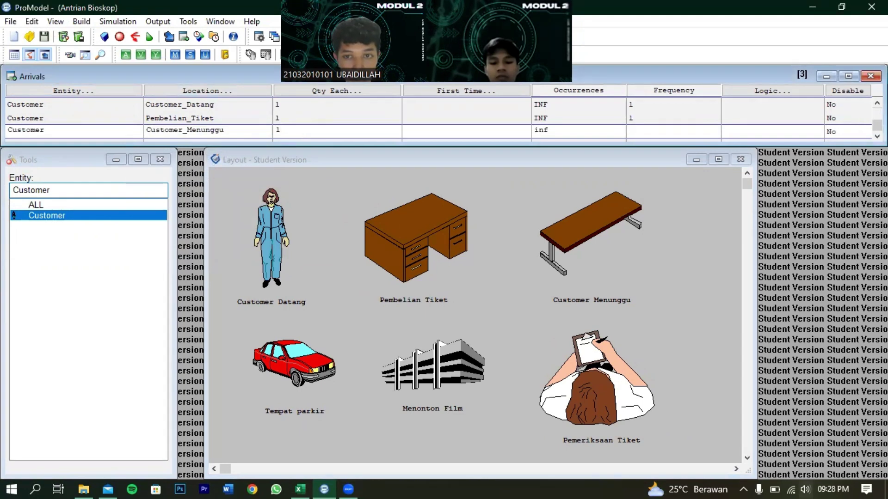
{"action": "type", "text": "inf"}
{"action": "left_click_drag", "start_coordinate": [562, 131], "coordinate": [492, 132]}
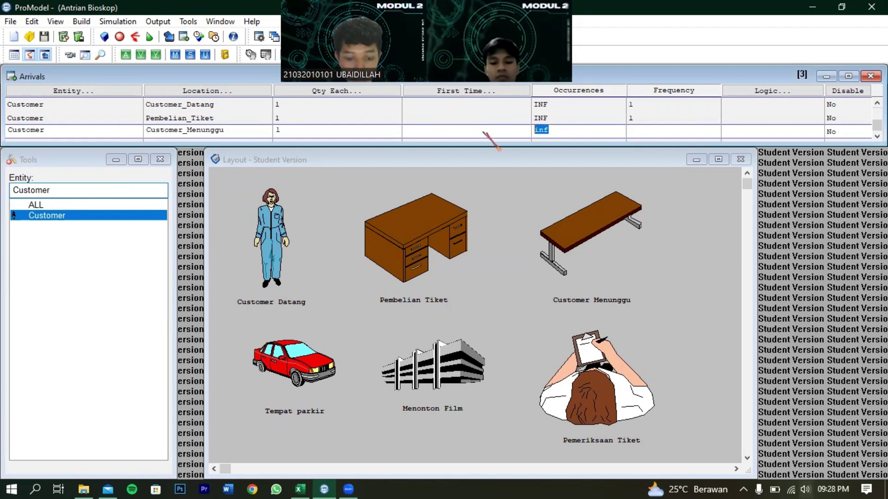
{"action": "type", "text": "IN"}
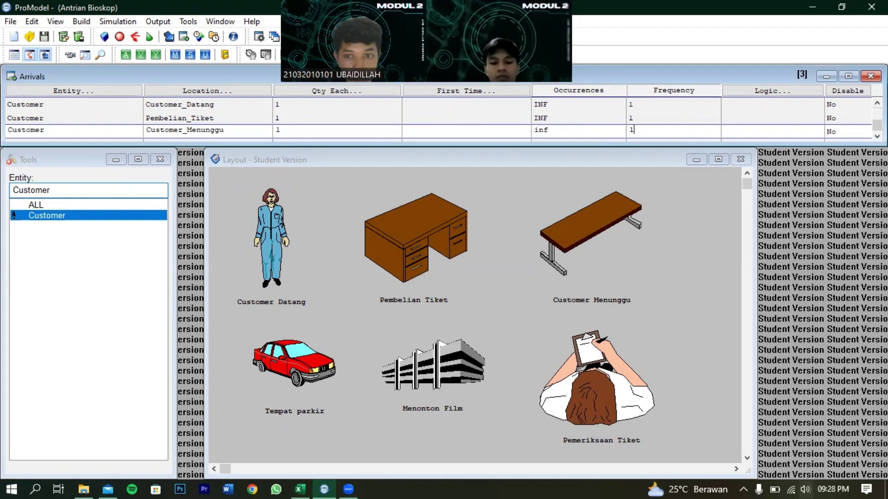
{"action": "type", "text": "1"}
Add an arrival of Customer at Pemeriksaan_Tiket with quantity 1, occurrences INF and frequency 1.
{"action": "key", "text": "Down"}
{"action": "left_click", "coordinate": [98, 91]}
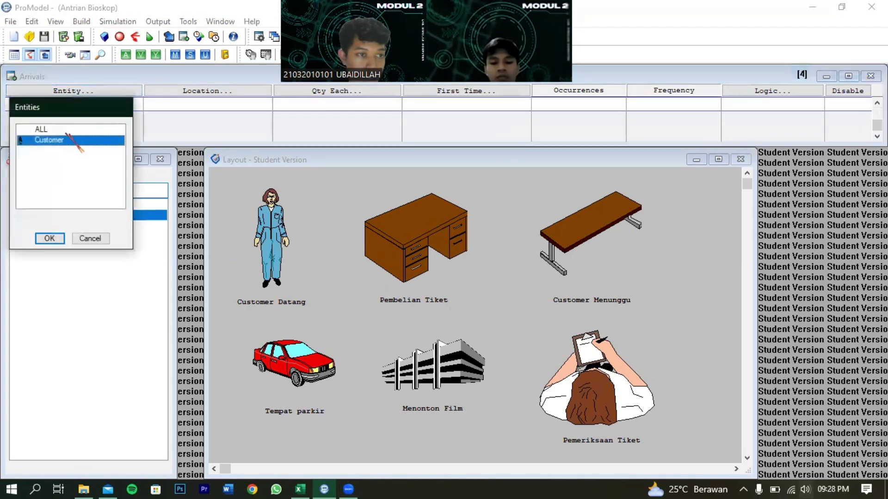
{"action": "double_click", "coordinate": [49, 140]}
{"action": "left_click", "coordinate": [200, 91]}
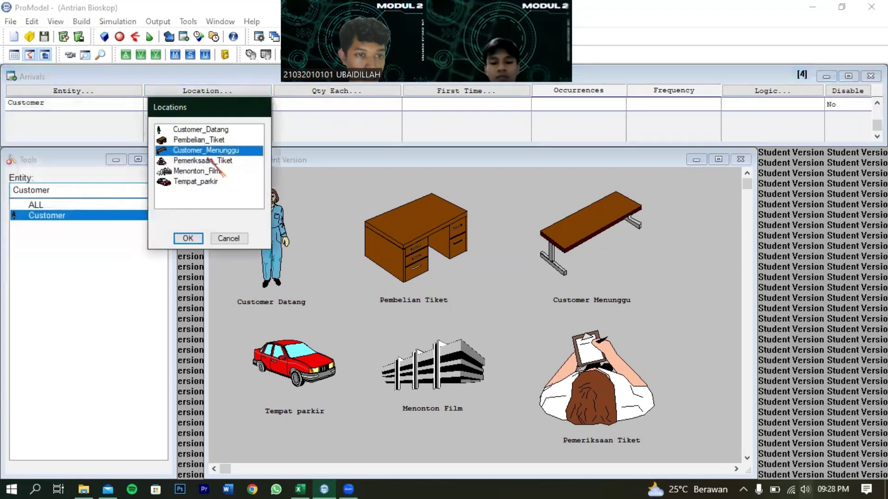
{"action": "left_click", "coordinate": [206, 160]}
{"action": "double_click", "coordinate": [205, 160]}
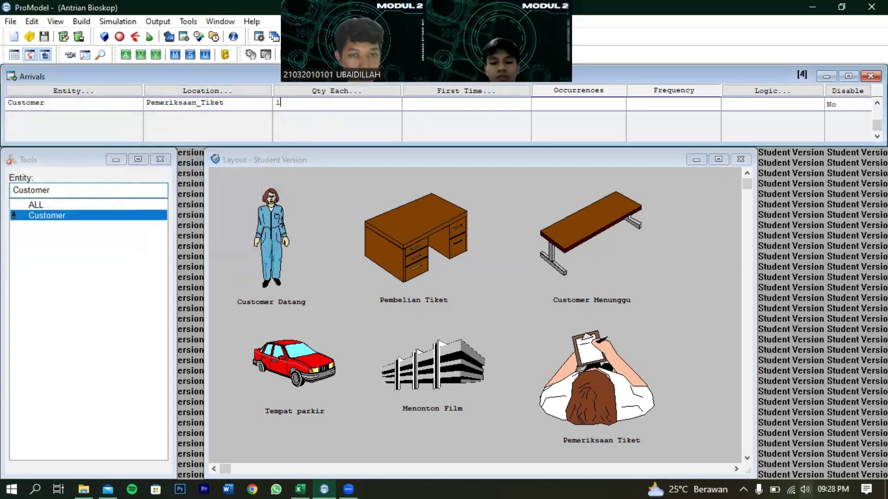
{"action": "key", "text": "Tab"}
{"action": "key", "text": "Tab"}
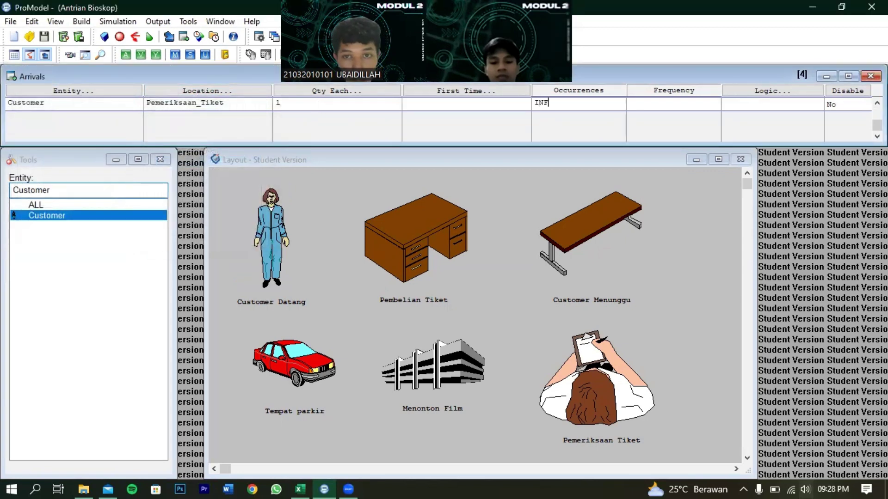
Add an arrival of Customer at Menonton_Film with quantity 1, occurrences INF and frequency 1.
{"action": "key", "text": "Down"}
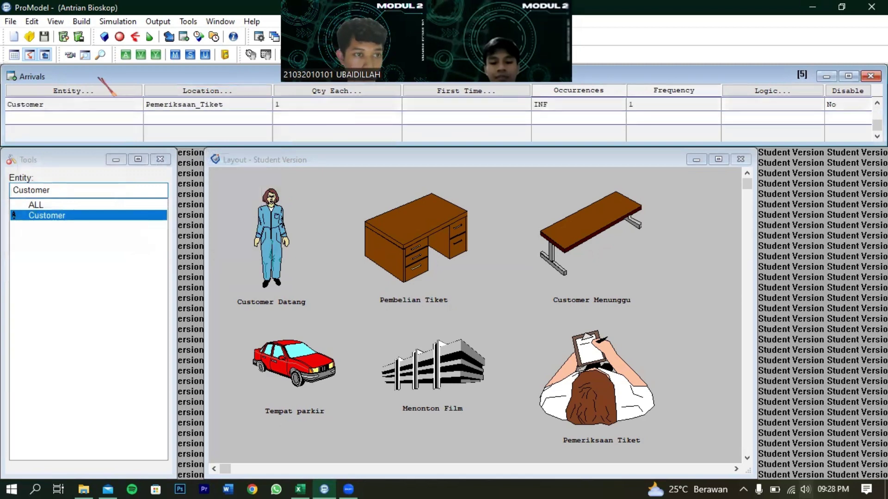
{"action": "left_click", "coordinate": [104, 91]}
{"action": "double_click", "coordinate": [62, 159]}
{"action": "left_click", "coordinate": [196, 91]}
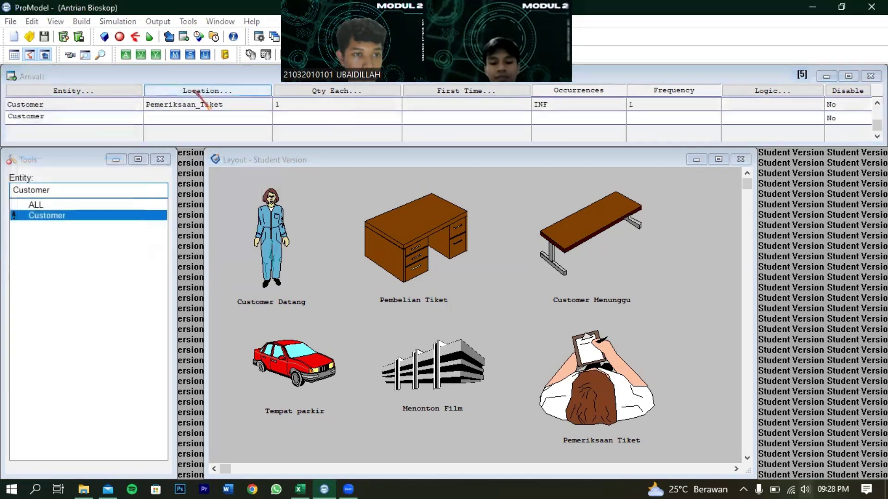
{"action": "double_click", "coordinate": [199, 185]}
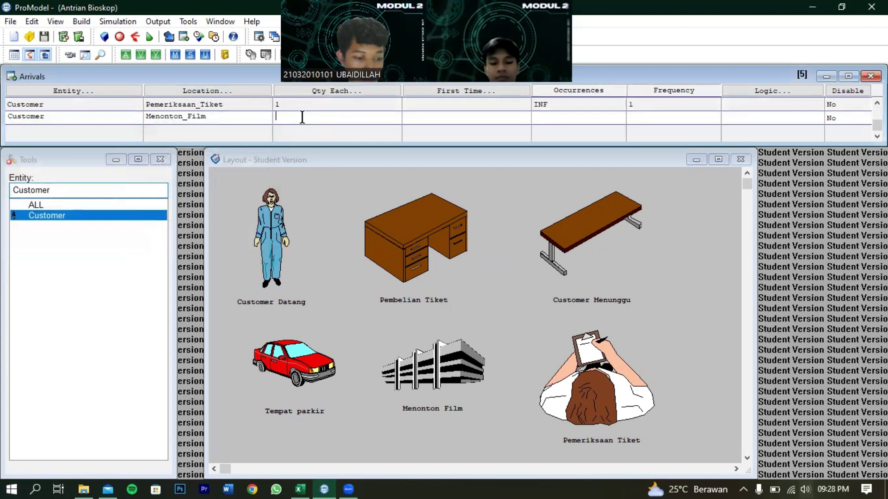
{"action": "type", "text": "1"}
{"action": "key", "text": "Tab"}
{"action": "key", "text": "Tab"}
{"action": "type", "text": "INF"}
{"action": "key", "text": "Tab"}
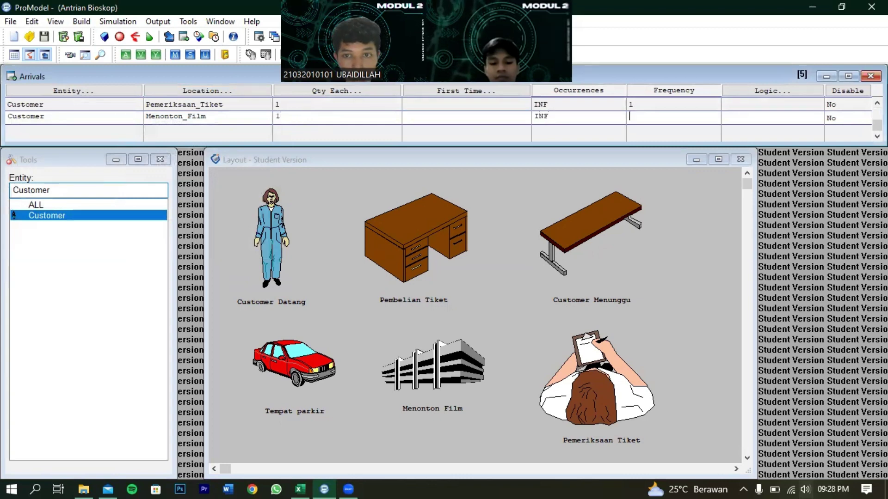
{"action": "type", "text": "1"}
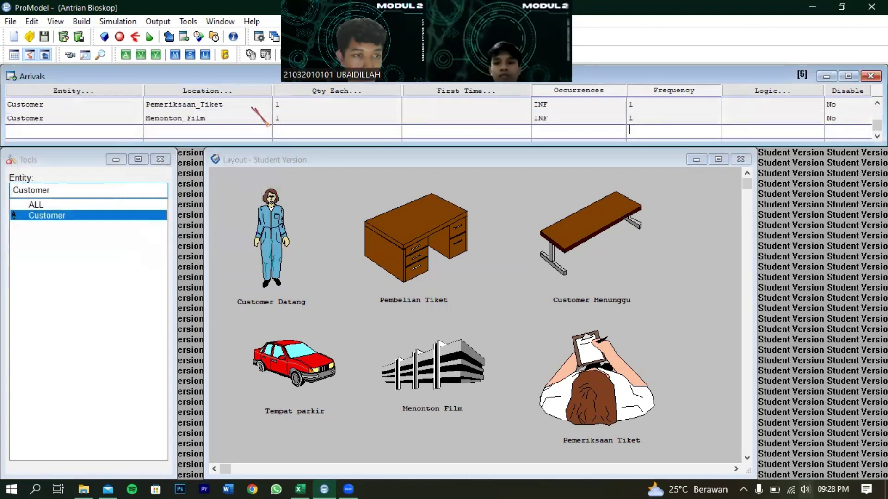
Add an arrival of Customer at Tempat_parkir with quantity 1, occurrences INF and frequency 1.
{"action": "left_click", "coordinate": [78, 94]}
{"action": "double_click", "coordinate": [56, 171]}
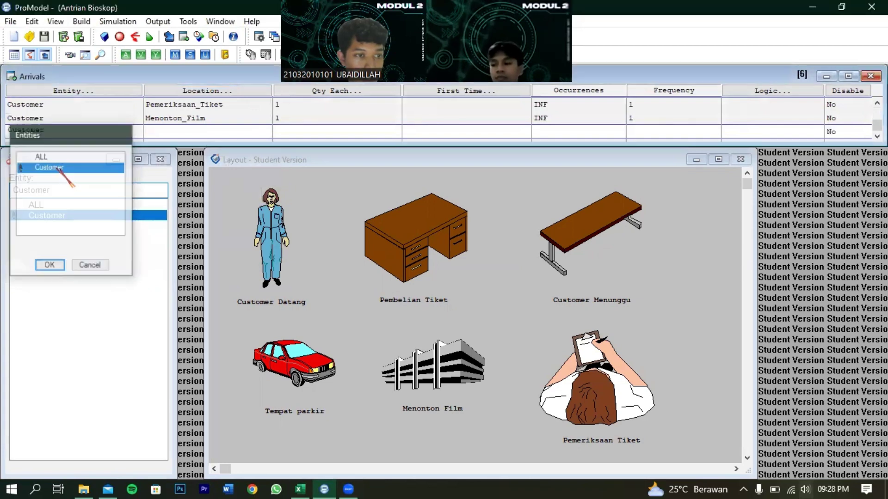
{"action": "left_click", "coordinate": [222, 92]}
{"action": "double_click", "coordinate": [196, 209]}
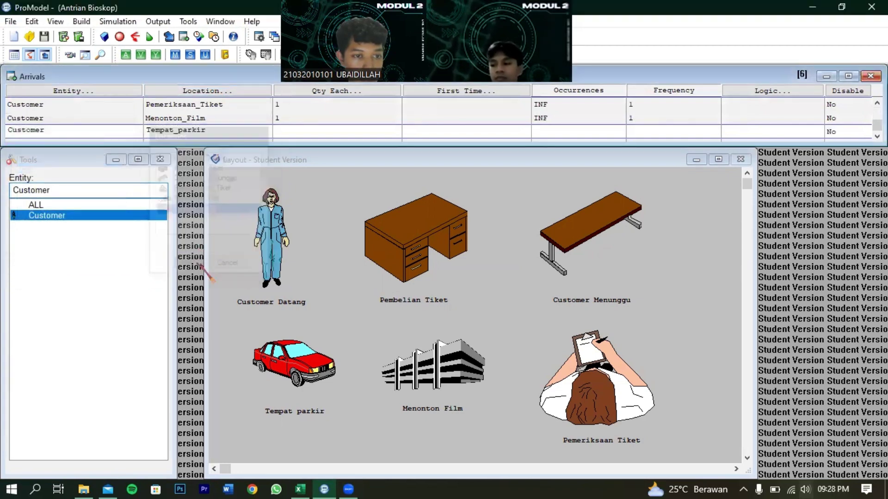
{"action": "left_click", "coordinate": [298, 132]}
{"action": "type", "text": "1"}
{"action": "key", "text": "Tab"}
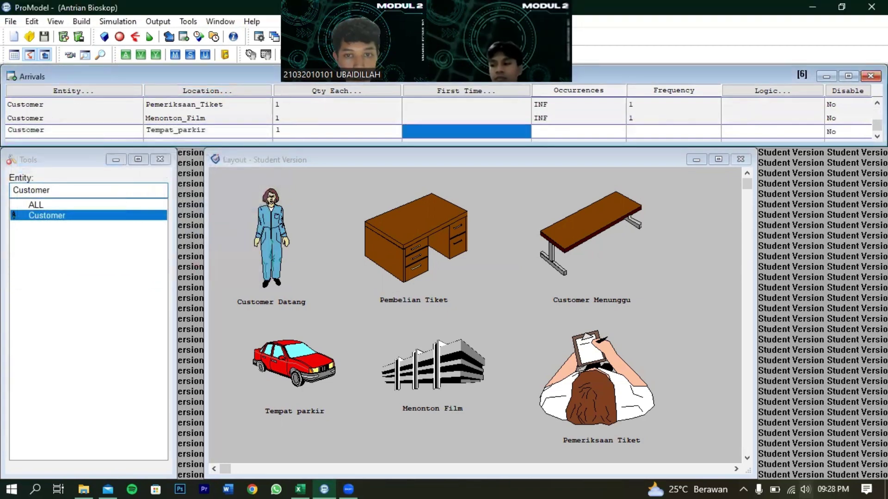
{"action": "key", "text": "Tab"}
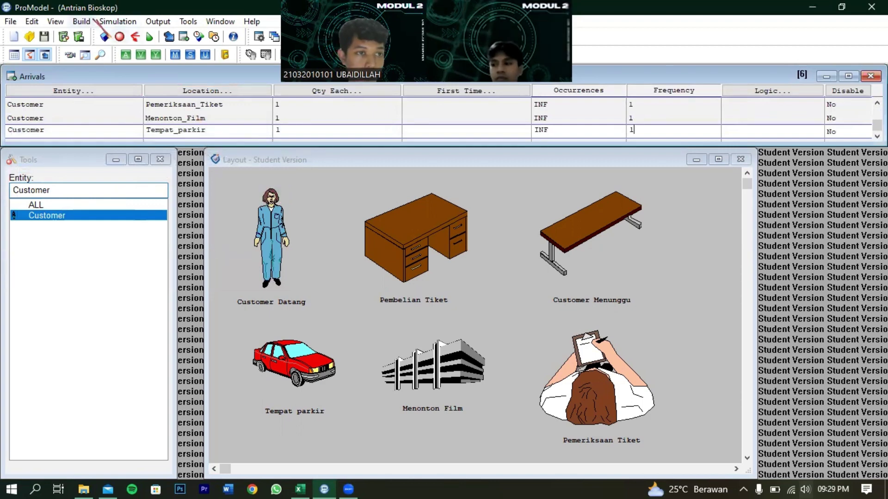
Open the processing definition and create a process record for Customer at Customer_Datang.
{"action": "left_click", "coordinate": [82, 21]}
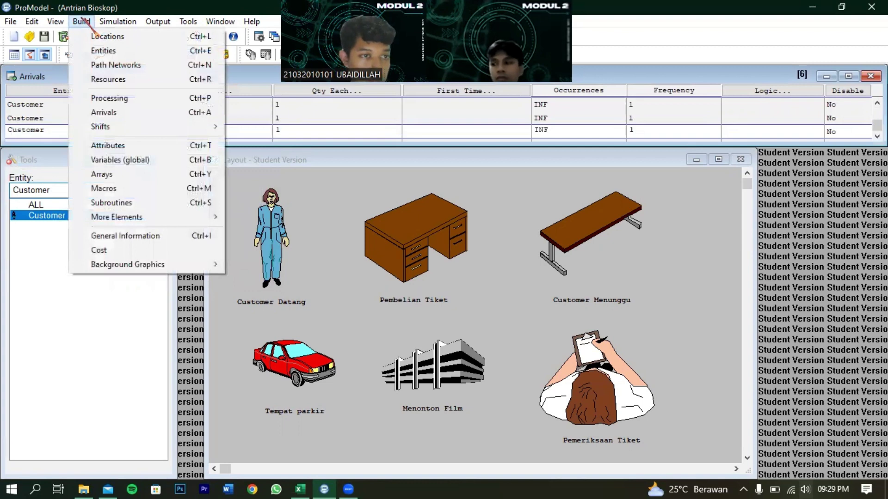
{"action": "left_click", "coordinate": [116, 98]}
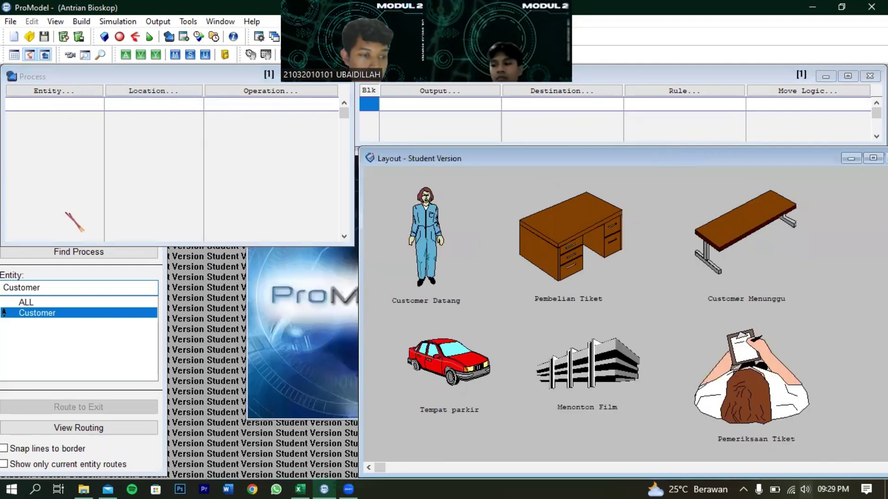
{"action": "left_click", "coordinate": [46, 92]}
{"action": "double_click", "coordinate": [59, 141]}
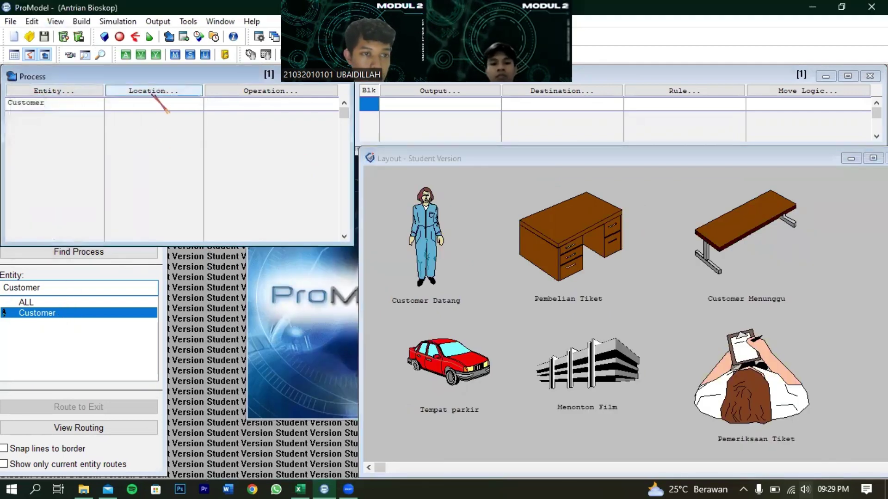
{"action": "left_click", "coordinate": [153, 92]}
{"action": "double_click", "coordinate": [162, 140]}
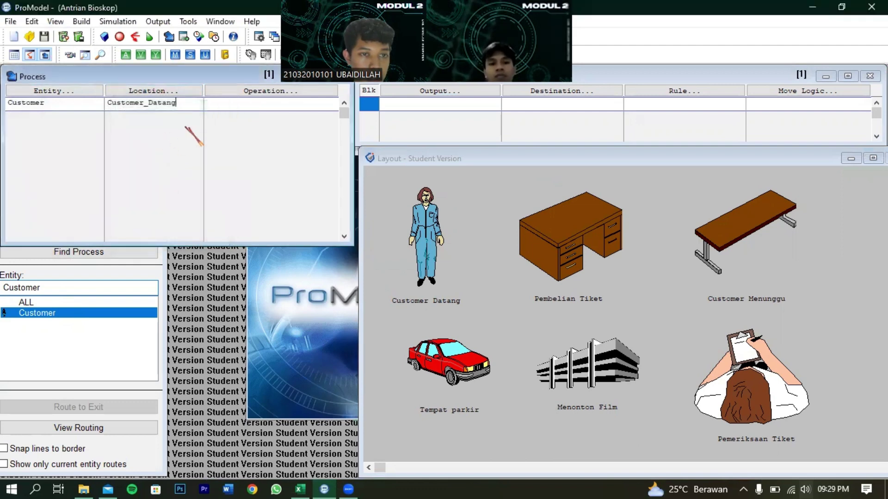
Route the Customer_Datang process with output Customer to the destination Pembelian_Tiket.
{"action": "left_click", "coordinate": [430, 92]}
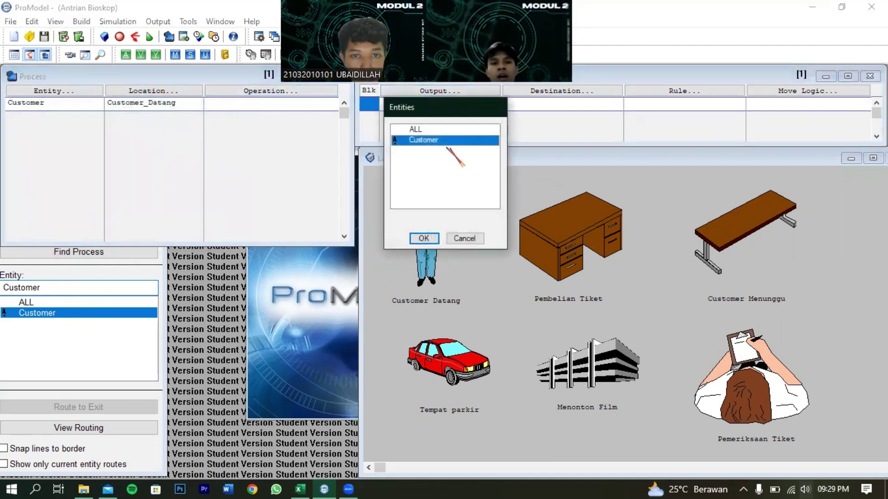
{"action": "double_click", "coordinate": [423, 140]}
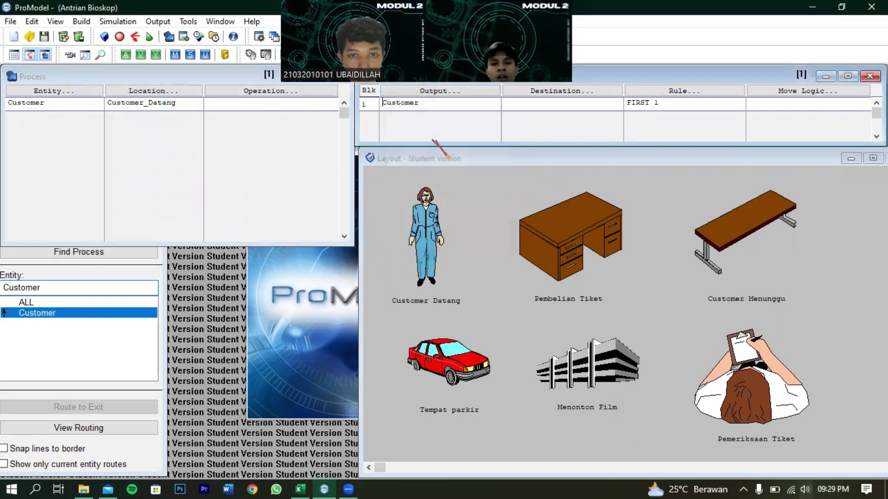
{"action": "left_click", "coordinate": [535, 92]}
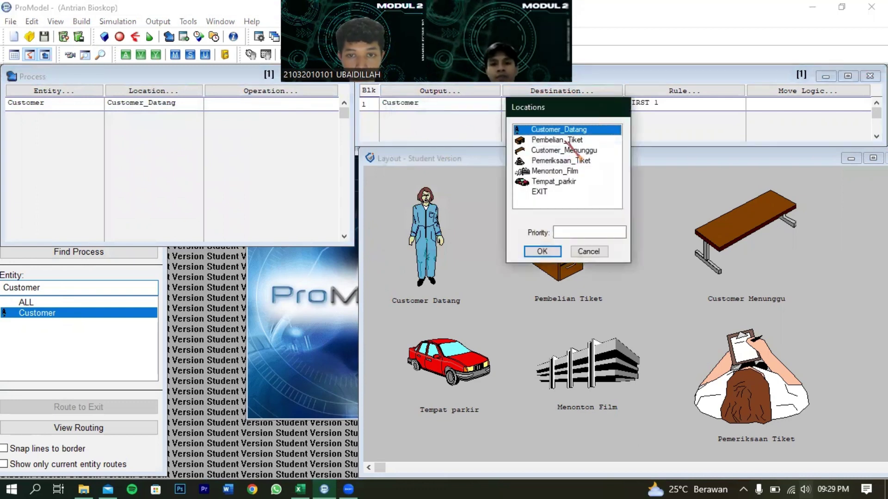
{"action": "double_click", "coordinate": [567, 139]}
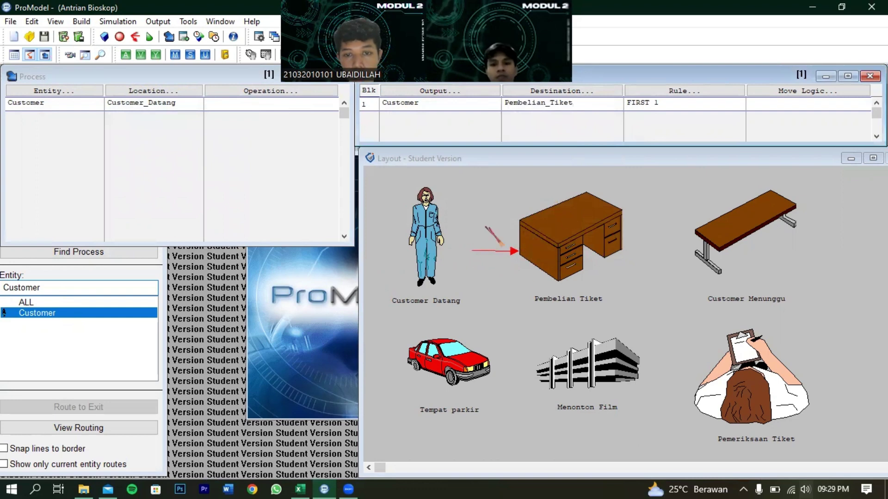
Open the move logic of the route to Pembelian_Tiket and launch Stat::Fit with a new document.
{"action": "left_click", "coordinate": [804, 91]}
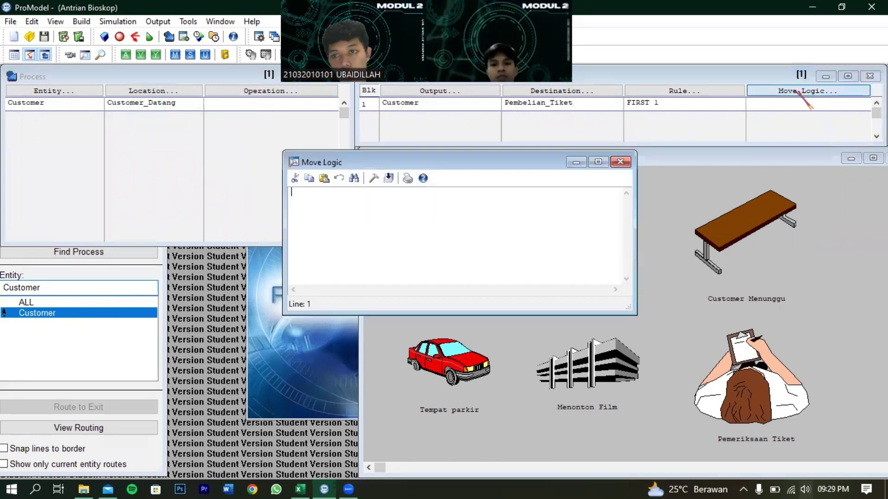
{"action": "left_click_drag", "start_coordinate": [474, 151], "coordinate": [474, 175]}
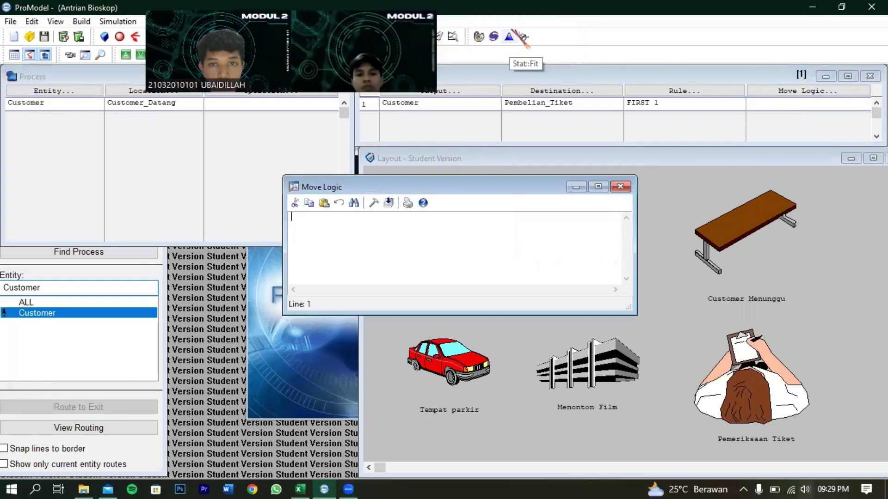
{"action": "left_click", "coordinate": [509, 37]}
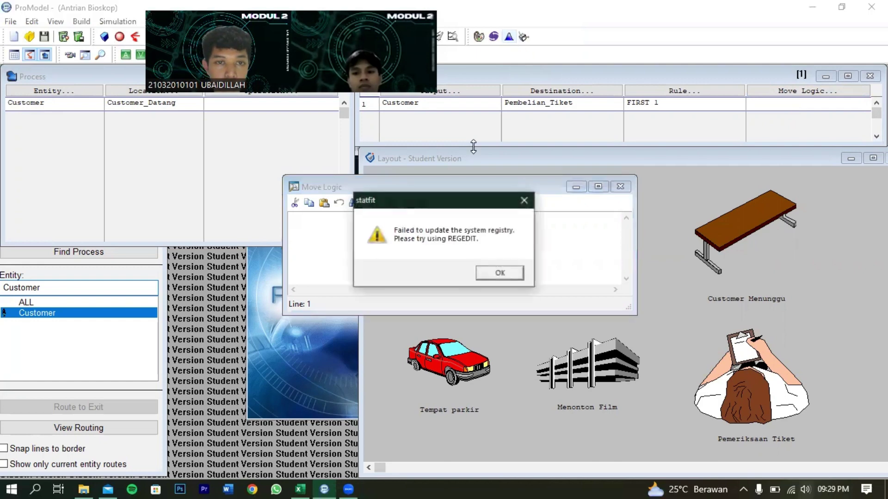
{"action": "left_click", "coordinate": [507, 271]}
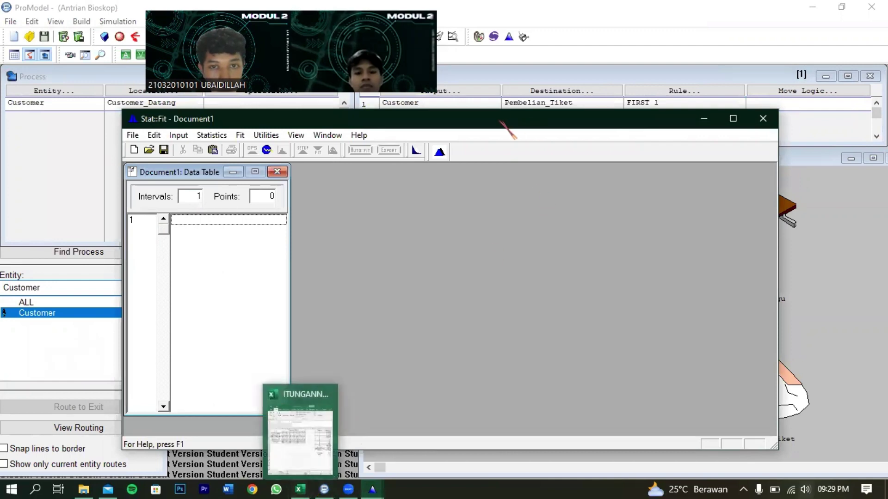
Bring up the Excel measurement table of activity times and place the Stat::Fit window beside it.
{"action": "left_click", "coordinate": [300, 489]}
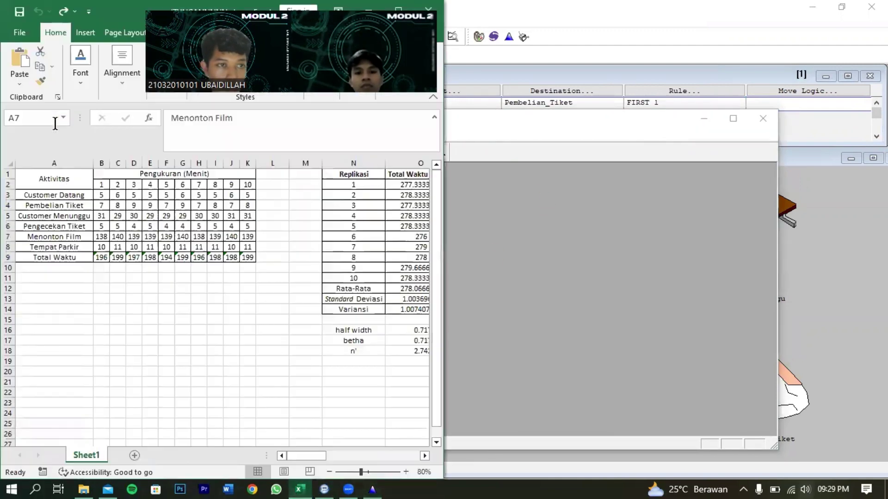
{"action": "left_click_drag", "start_coordinate": [54, 199], "coordinate": [54, 257]}
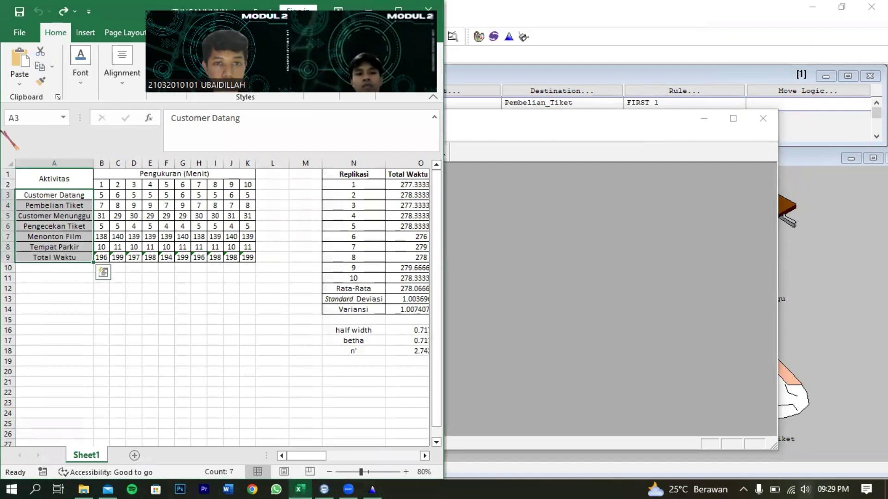
{"action": "key", "text": "super+Left"}
{"action": "left_click", "coordinate": [550, 185]}
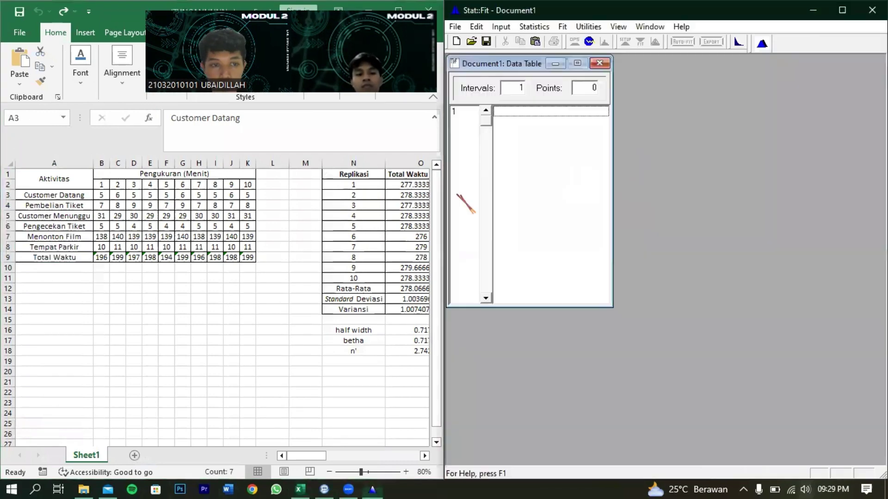
Enter the ten Customer Datang measurements 5, 6, 5, 5, 5, 6, 5, 5, 6, 5 in the Stat::Fit data table.
{"action": "left_click", "coordinate": [532, 111]}
{"action": "left_click", "coordinate": [102, 194]}
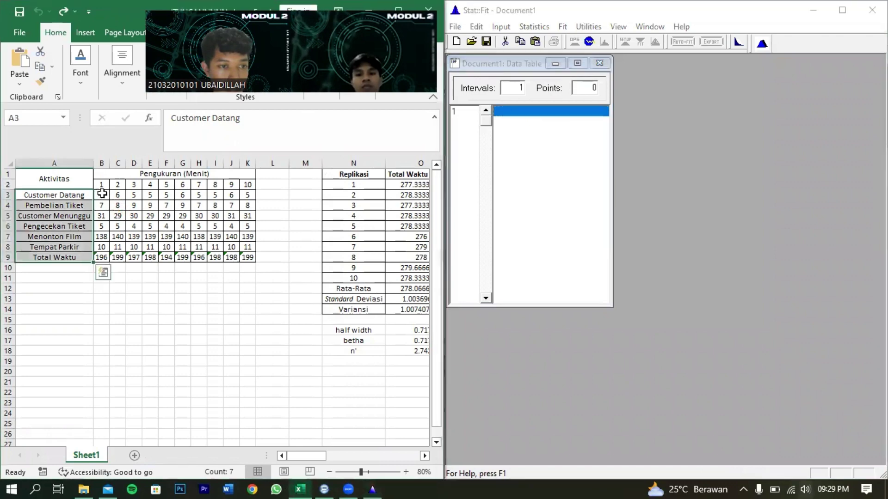
{"action": "left_click", "coordinate": [102, 193]}
{"action": "left_click", "coordinate": [524, 112]}
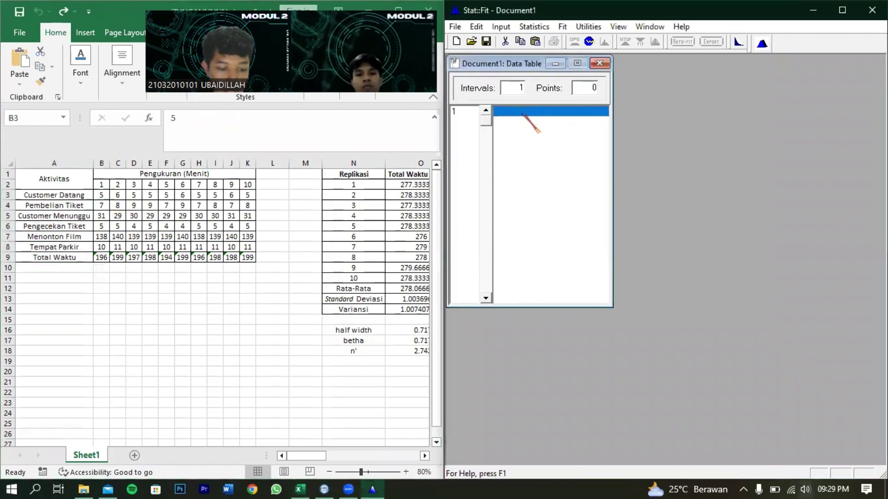
{"action": "type", "text": "5"}
{"action": "key", "text": "Return"}
{"action": "type", "text": "6"}
{"action": "key", "text": "Return"}
{"action": "type", "text": "5"}
{"action": "key", "text": "Return"}
{"action": "type", "text": "5"}
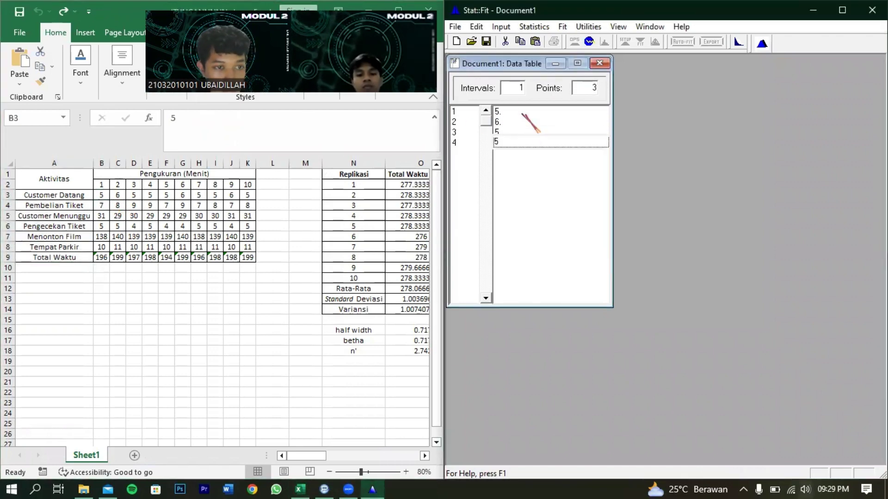
{"action": "key", "text": "Return"}
{"action": "type", "text": "5"}
{"action": "key", "text": "Return"}
{"action": "type", "text": "6"}
{"action": "key", "text": "Return"}
{"action": "type", "text": "5"}
{"action": "key", "text": "Return"}
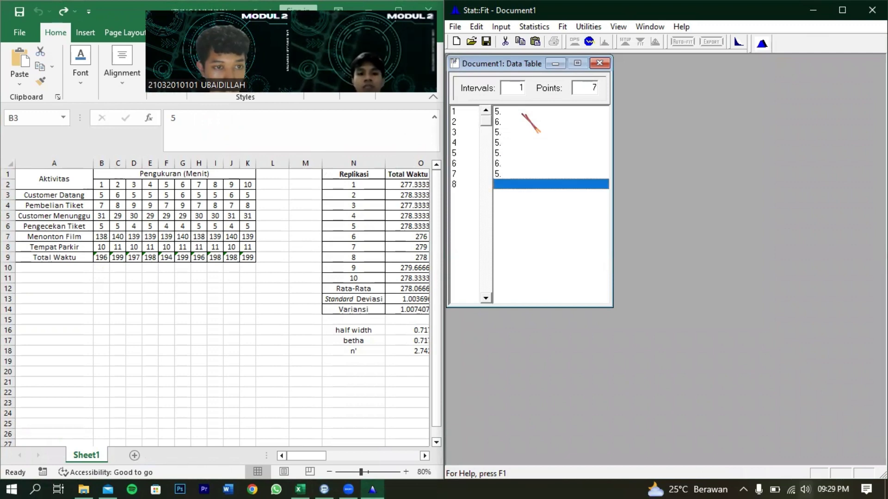
{"action": "type", "text": "5"}
{"action": "key", "text": "Return"}
{"action": "type", "text": "6"}
{"action": "key", "text": "Return"}
{"action": "type", "text": "5"}
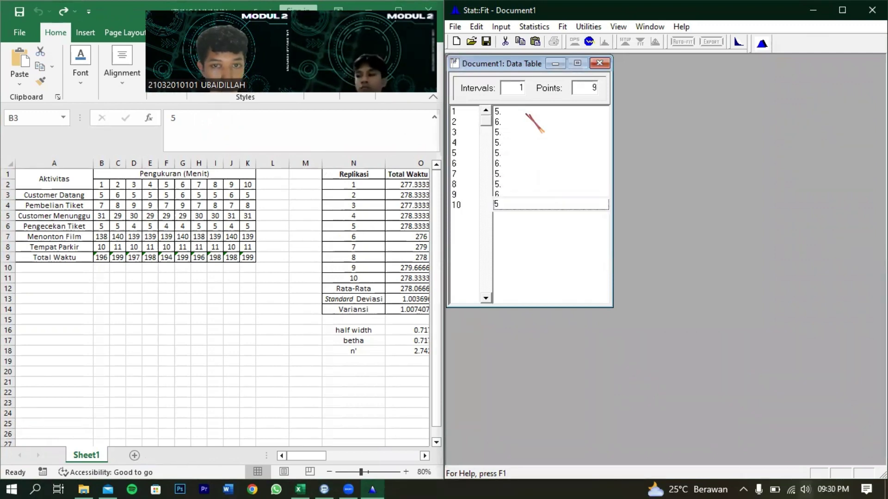
{"action": "key", "text": "Return"}
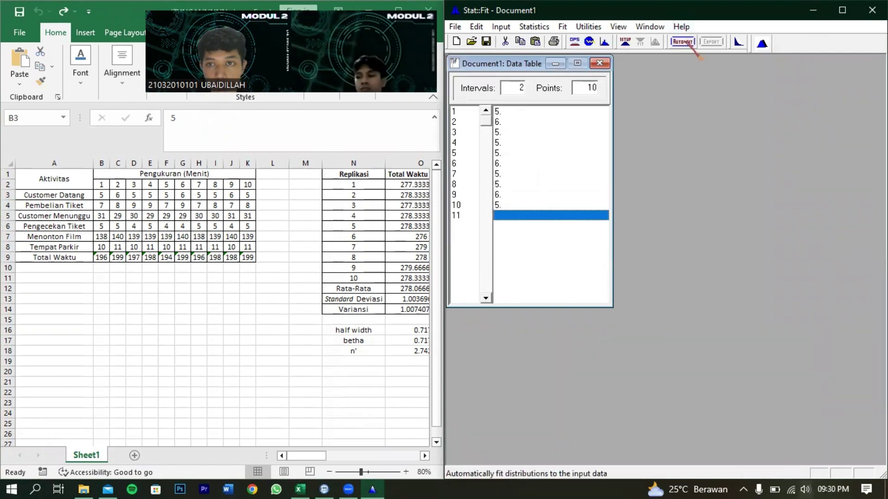
Run Auto::Fit on the entered data using discrete distributions.
{"action": "left_click", "coordinate": [682, 41]}
{"action": "left_click_drag", "start_coordinate": [618, 81], "coordinate": [672, 96]}
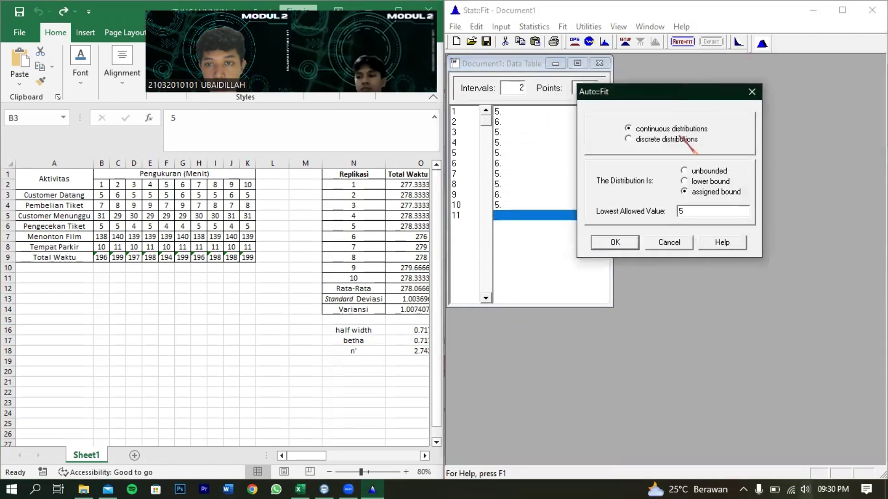
{"action": "left_click", "coordinate": [685, 139]}
{"action": "left_click", "coordinate": [614, 242]}
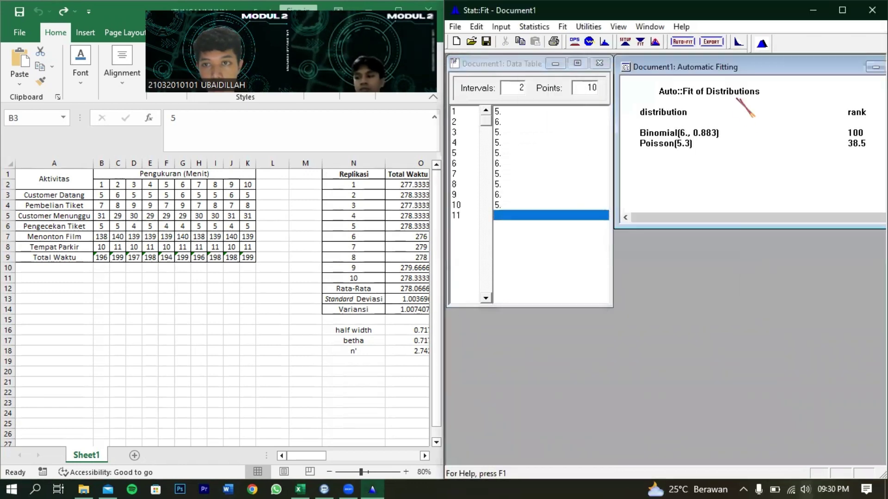
Export the fitted Binomial distribution to the clipboard in ProModel format.
{"action": "left_click", "coordinate": [711, 42]}
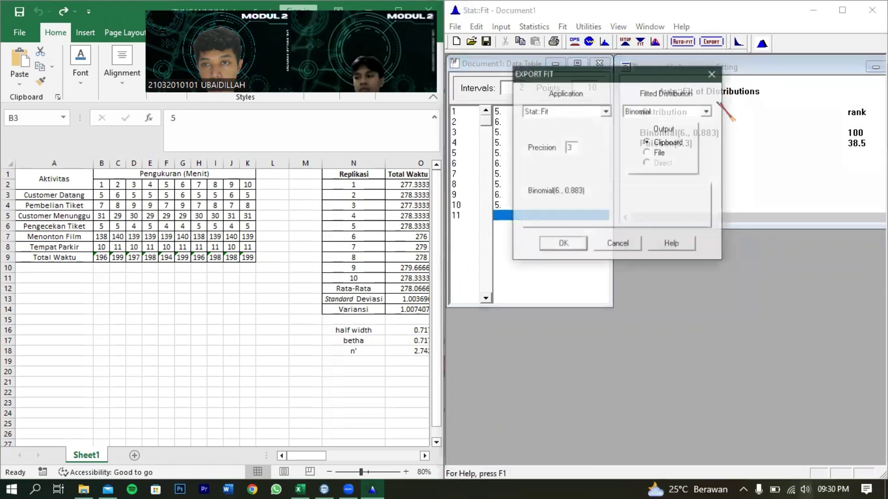
{"action": "left_click_drag", "start_coordinate": [648, 77], "coordinate": [634, 169]}
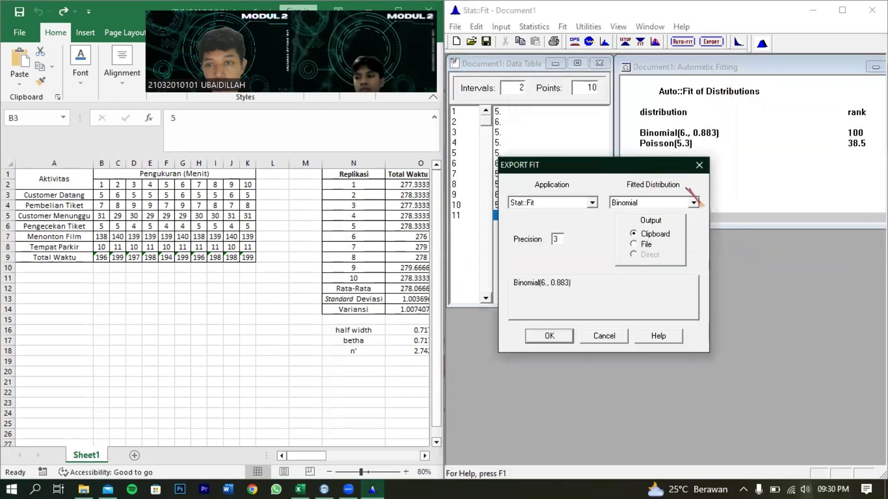
{"action": "left_click", "coordinate": [659, 203]}
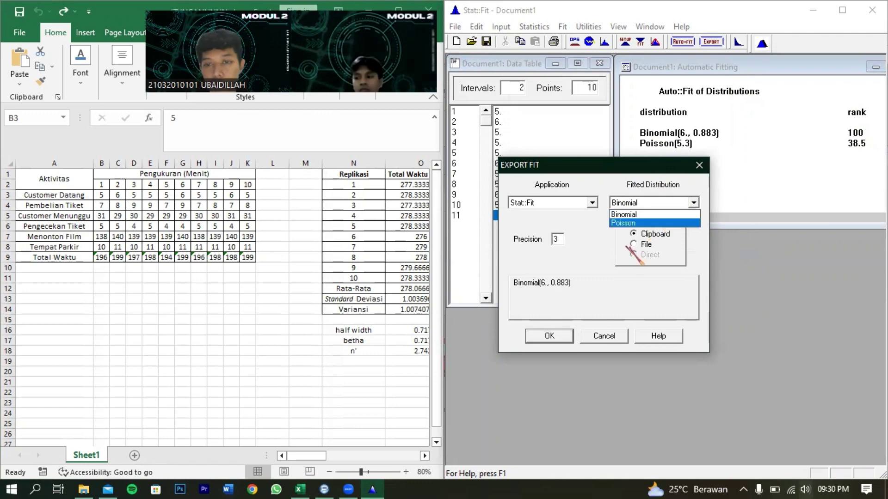
{"action": "left_click", "coordinate": [632, 214]}
{"action": "left_click", "coordinate": [560, 201]}
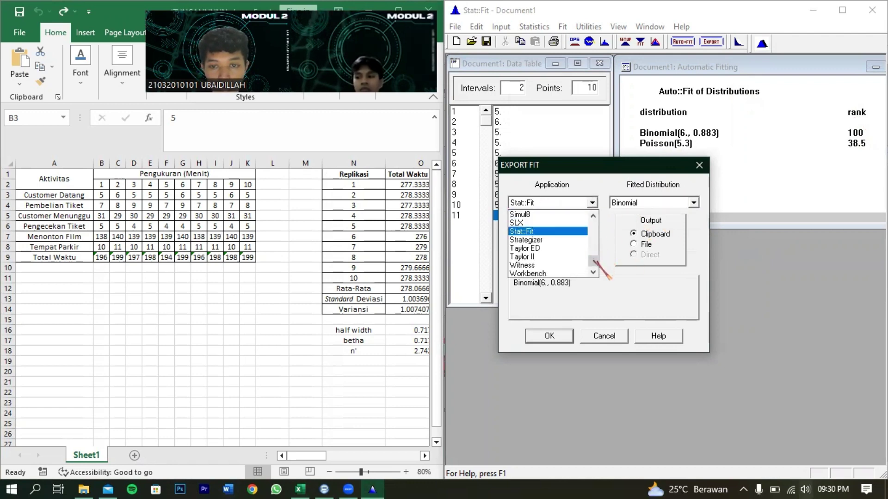
{"action": "scroll", "coordinate": [595, 252], "scroll_direction": "up", "scroll_amount": 3}
{"action": "left_click", "coordinate": [535, 224]}
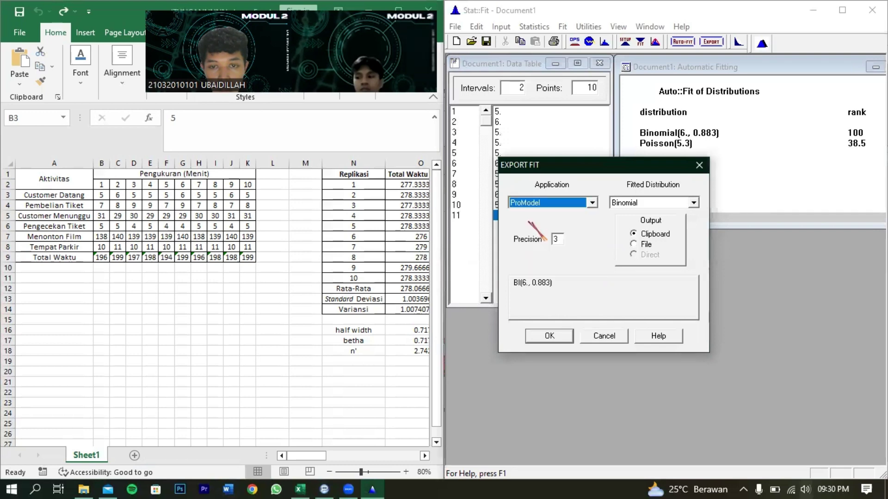
{"action": "left_click", "coordinate": [555, 339]}
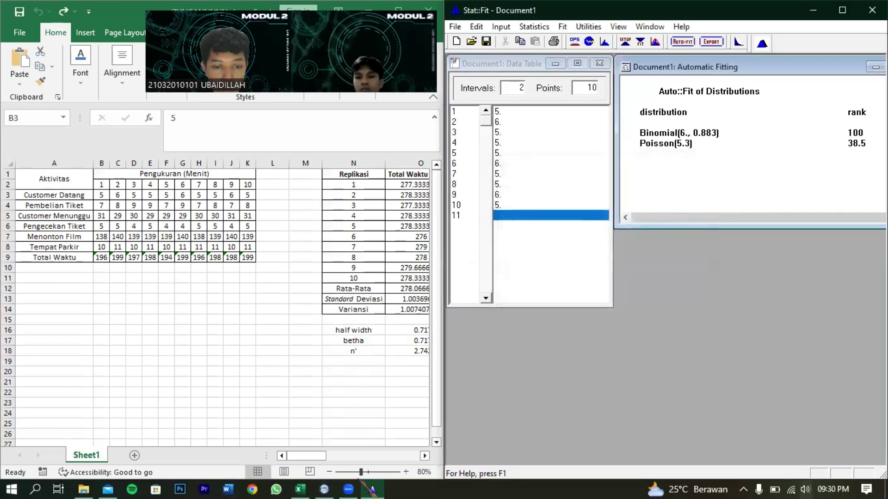
Switch to ProModel and build the move logic MOVE FOR BI(6., 0.883) for the route to Pembelian_Tiket.
{"action": "left_click", "coordinate": [325, 489]}
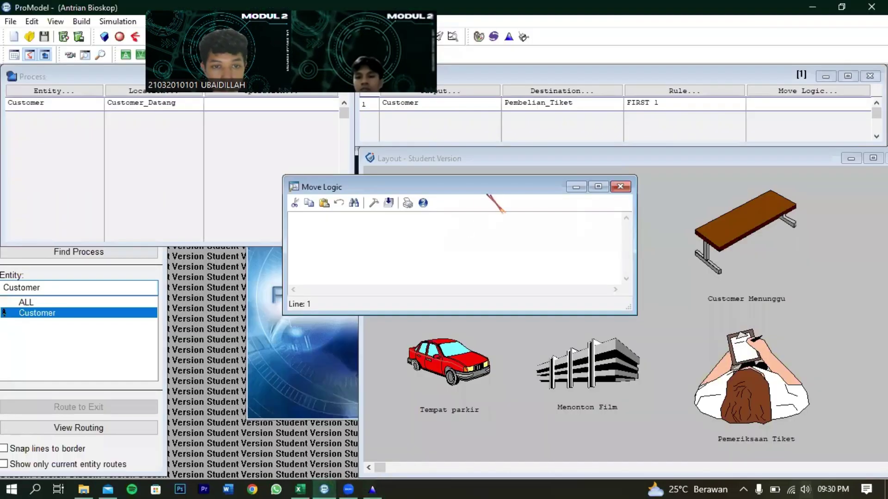
{"action": "left_click", "coordinate": [373, 199]}
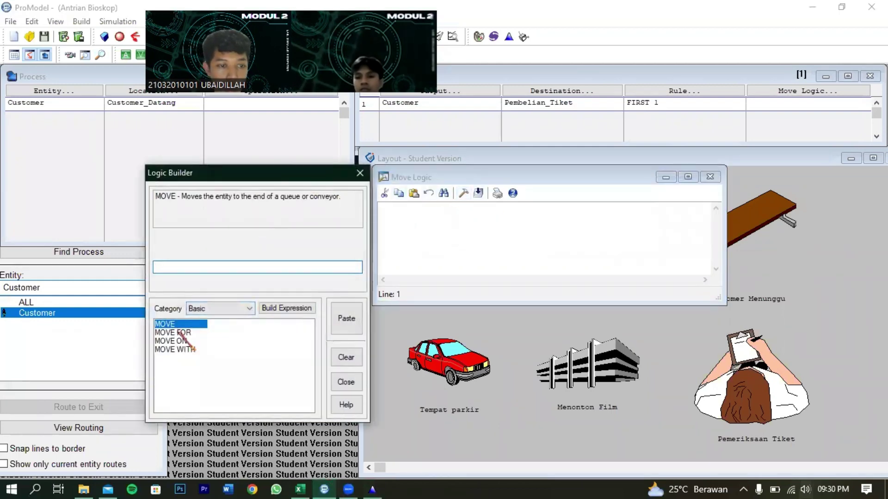
{"action": "double_click", "coordinate": [177, 332]}
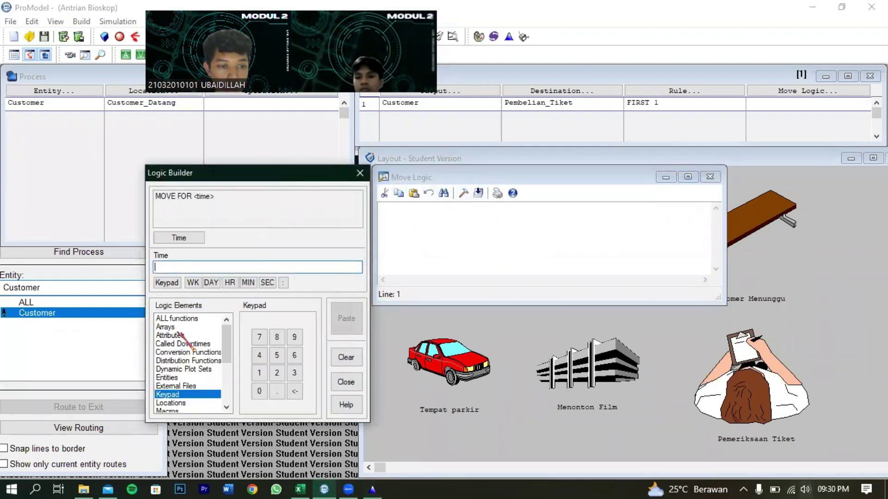
{"action": "right_click", "coordinate": [185, 266]}
{"action": "left_click", "coordinate": [217, 319]}
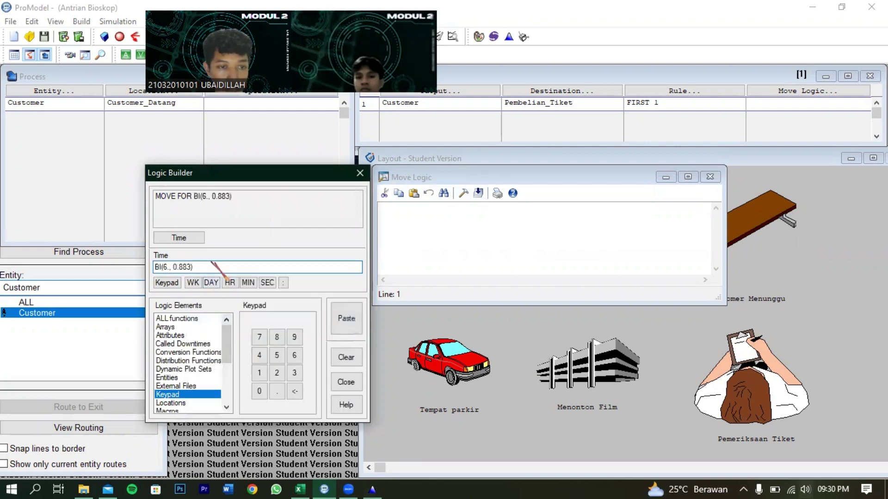
{"action": "left_click", "coordinate": [347, 318]}
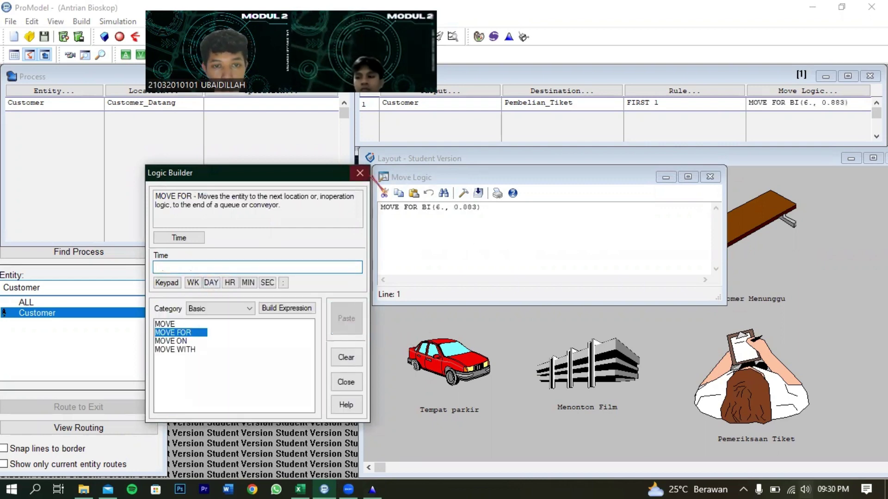
{"action": "left_click", "coordinate": [360, 173]}
{"action": "left_click", "coordinate": [710, 178]}
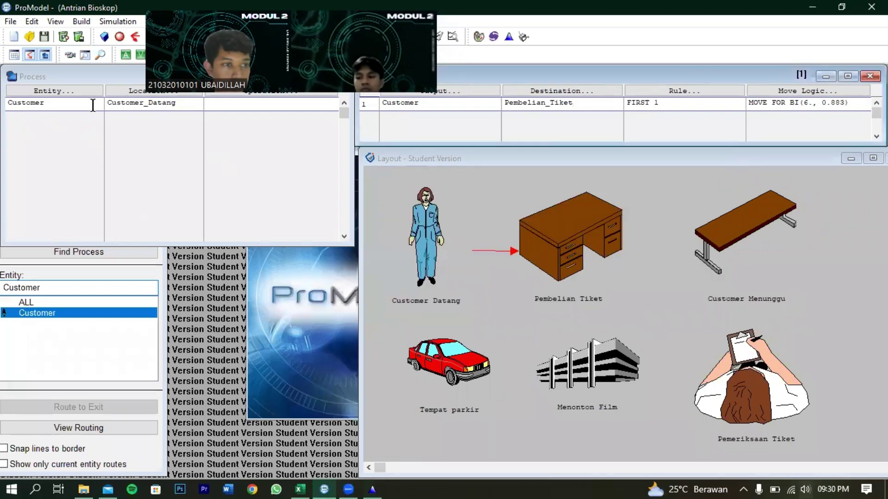
Add a second process record for Customer at the location Pembelian_Tiket.
{"action": "left_click", "coordinate": [61, 103]}
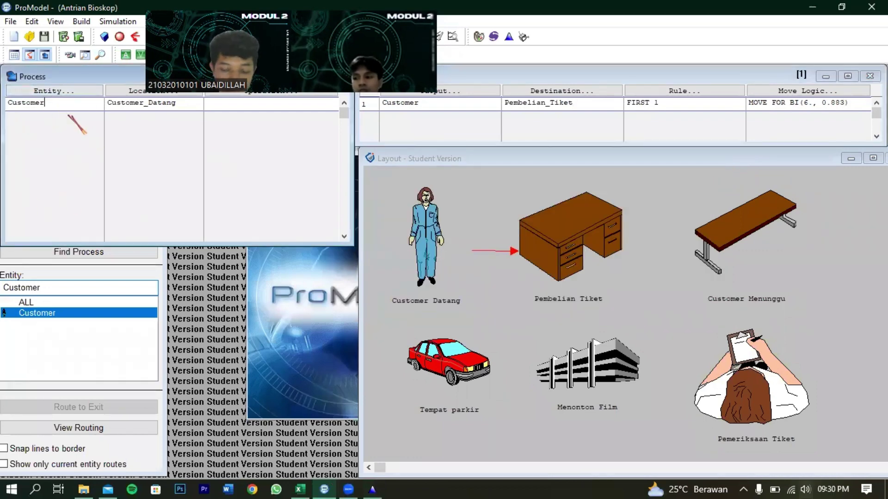
{"action": "left_click", "coordinate": [70, 117]}
{"action": "left_click", "coordinate": [58, 91]}
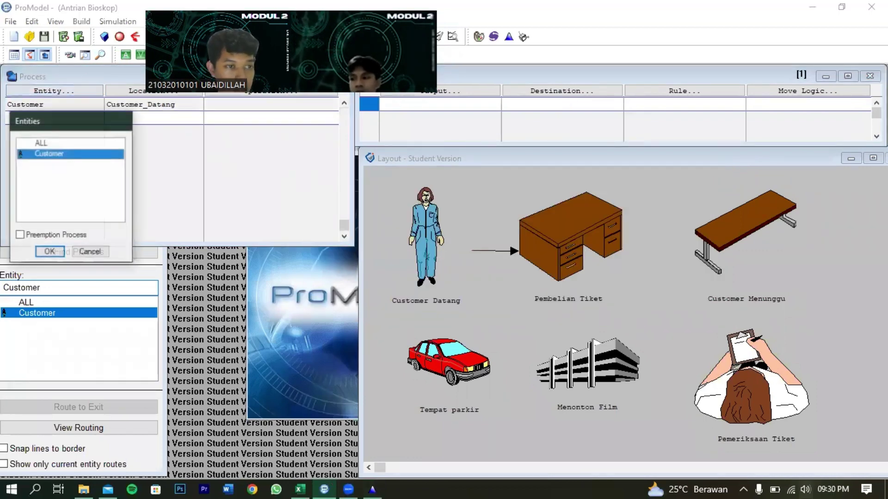
{"action": "double_click", "coordinate": [36, 154]}
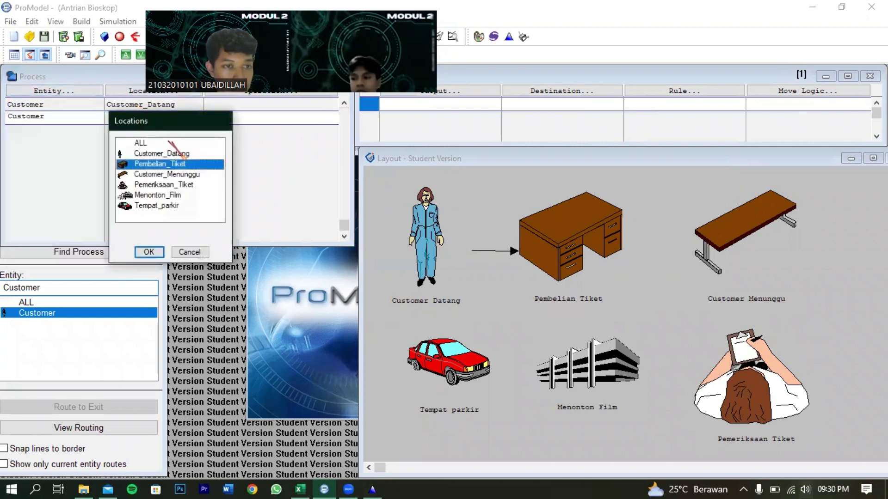
{"action": "double_click", "coordinate": [146, 165]}
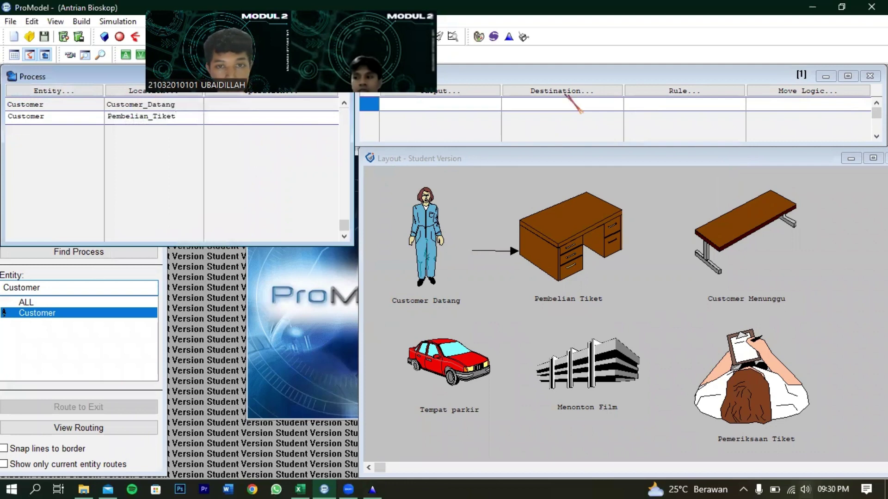
Route the Pembelian_Tiket process with output Customer to the destination Customer_Menunggu.
{"action": "left_click", "coordinate": [486, 94]}
{"action": "double_click", "coordinate": [449, 142]}
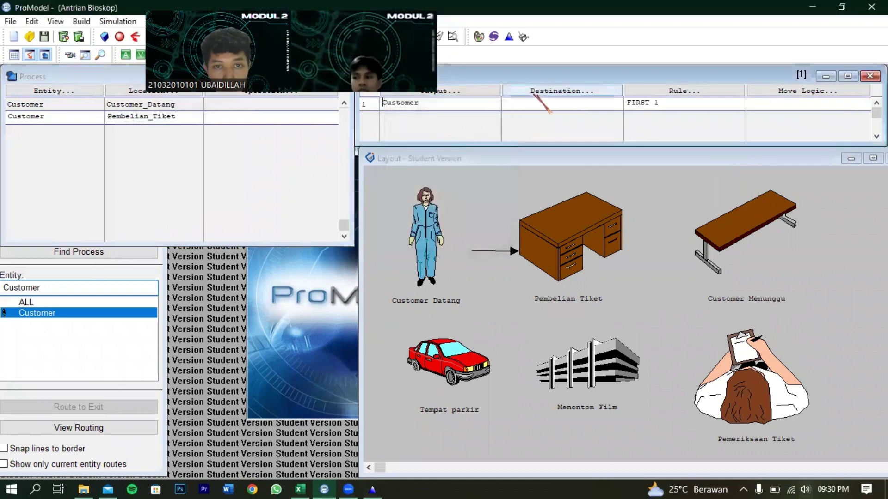
{"action": "left_click", "coordinate": [533, 93]}
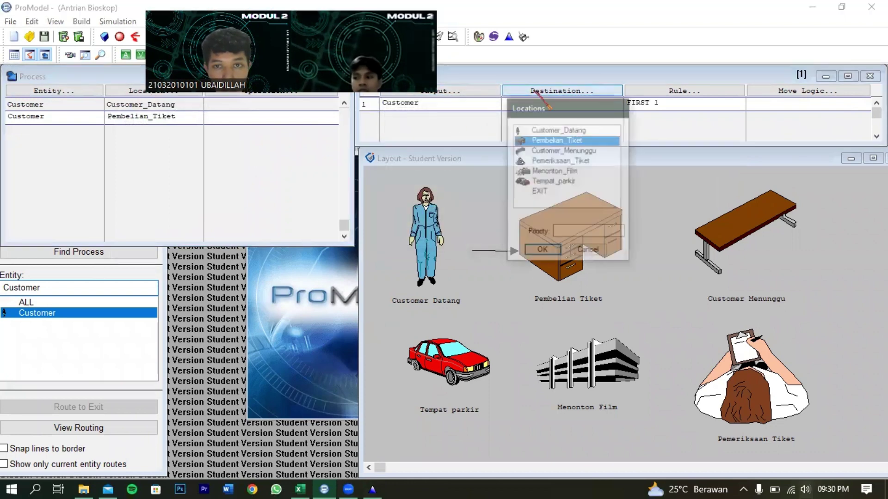
{"action": "double_click", "coordinate": [559, 150]}
Open the move logic of the route to Customer_Menunggu, and switch to Stat::Fit beside Excel with the old fitting results closed.
{"action": "left_click", "coordinate": [805, 92]}
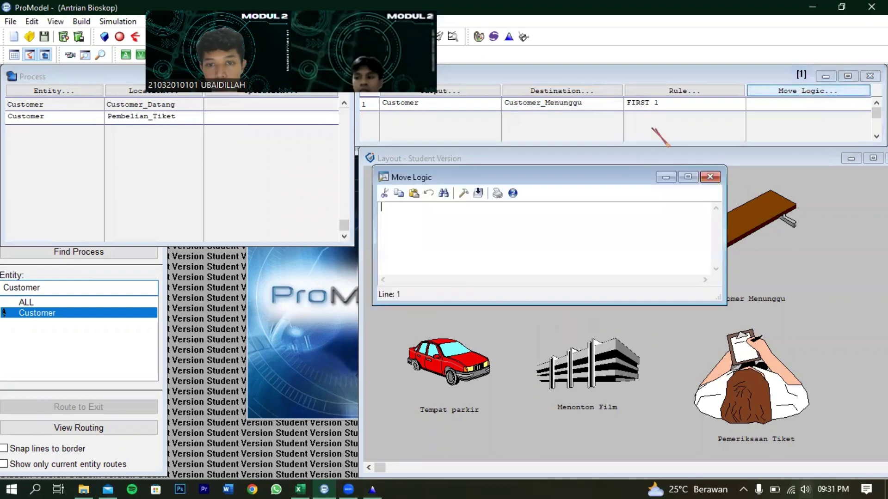
{"action": "left_click", "coordinate": [372, 489]}
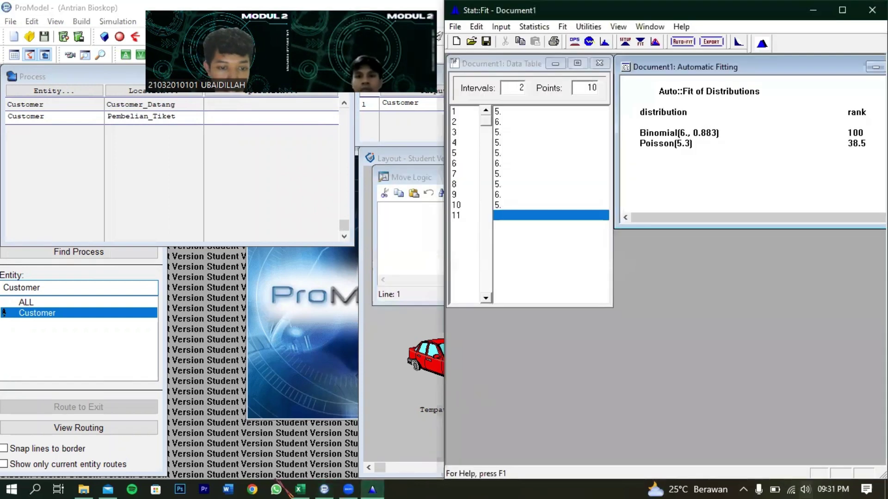
{"action": "left_click", "coordinate": [300, 489]}
{"action": "left_click_drag", "start_coordinate": [830, 69], "coordinate": [716, 89]}
{"action": "left_click", "coordinate": [814, 84]}
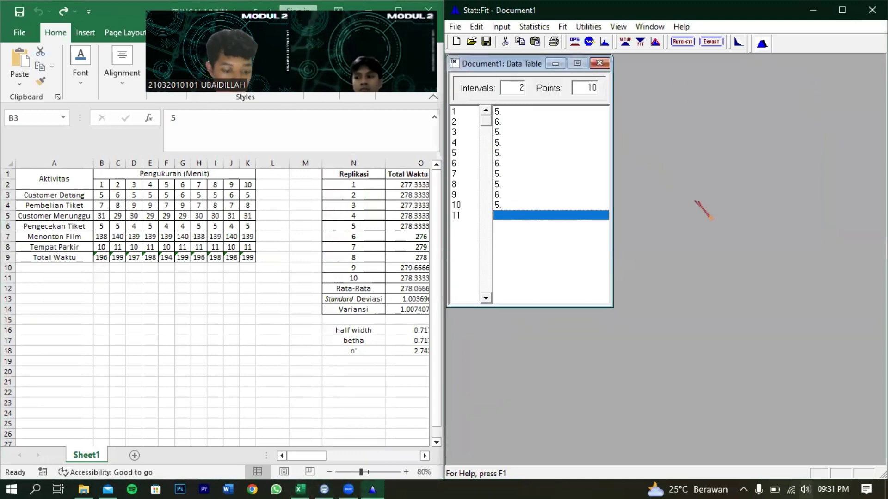
Create a new Stat::Fit document and enter the Pembelian Tiket times 7, 8, 9, 9, 7, 9, 7, 8, 7, 8.
{"action": "key", "text": "ctrl+n"}
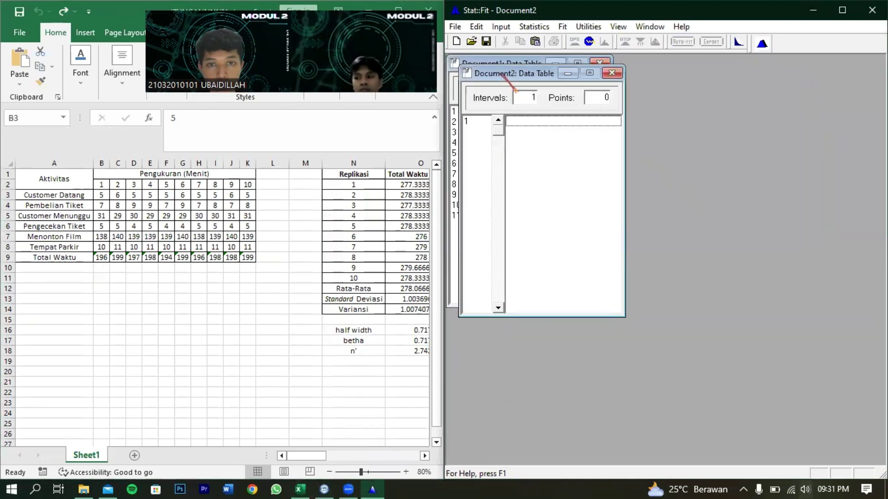
{"action": "left_click_drag", "start_coordinate": [503, 73], "coordinate": [585, 92]}
{"action": "left_click", "coordinate": [609, 138]}
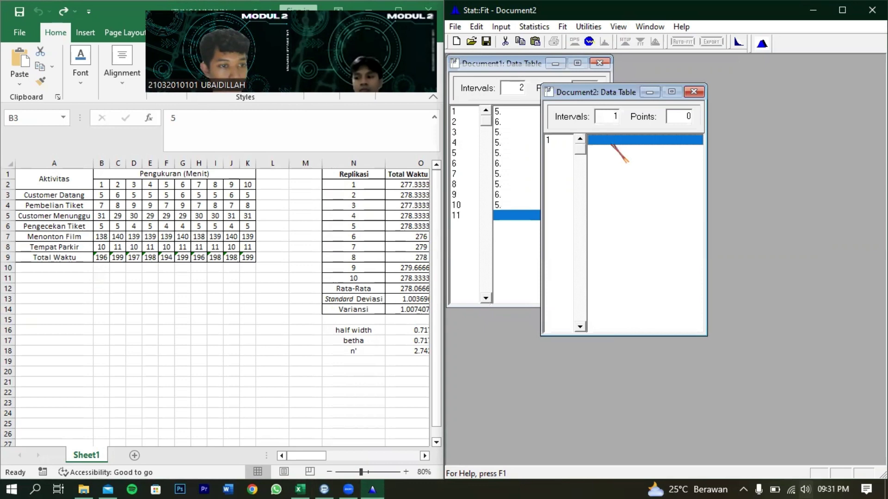
{"action": "type", "text": "7"}
{"action": "key", "text": "Return"}
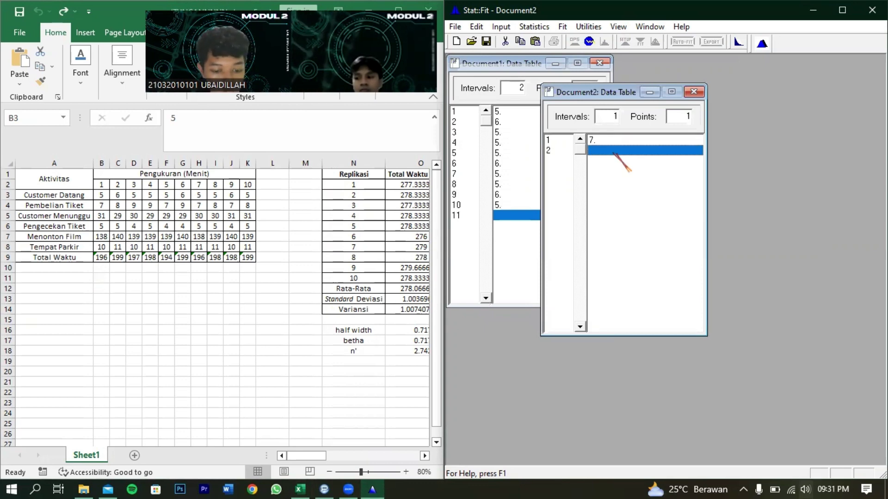
{"action": "type", "text": "8"}
{"action": "key", "text": "Return"}
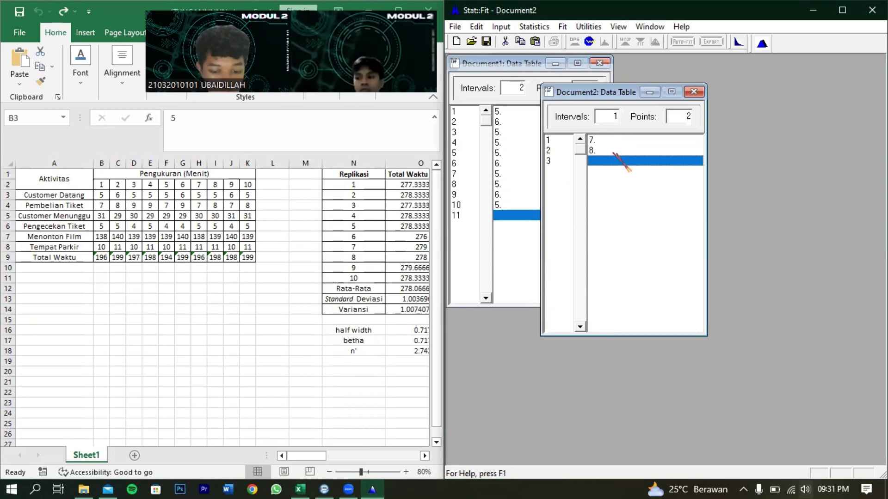
{"action": "type", "text": "9"}
{"action": "key", "text": "Return"}
{"action": "type", "text": "9"}
{"action": "key", "text": "Return"}
{"action": "type", "text": "7"}
{"action": "key", "text": "Return"}
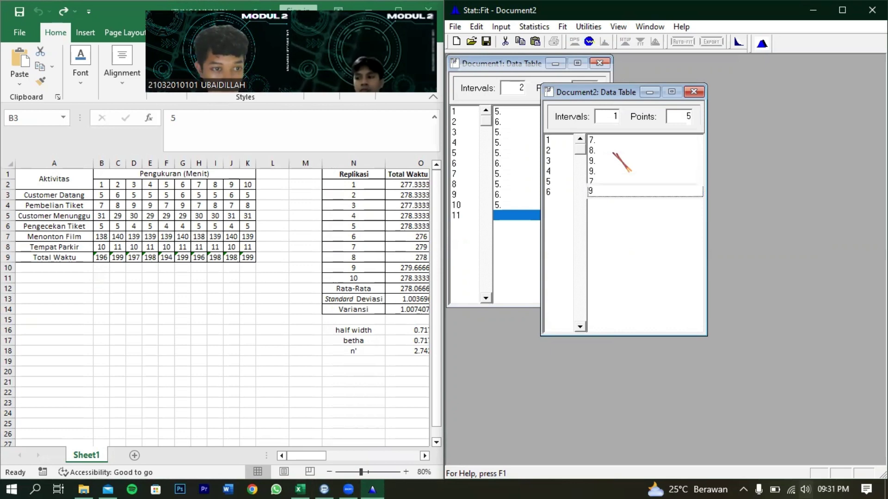
{"action": "type", "text": "9"}
{"action": "key", "text": "Return"}
{"action": "type", "text": "7"}
{"action": "key", "text": "Return"}
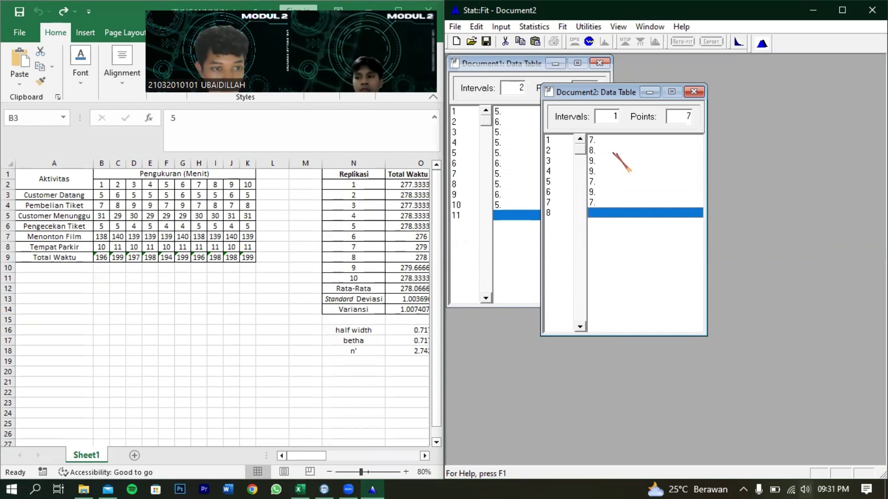
{"action": "type", "text": "8"}
{"action": "key", "text": "Return"}
{"action": "type", "text": "7"}
{"action": "key", "text": "Return"}
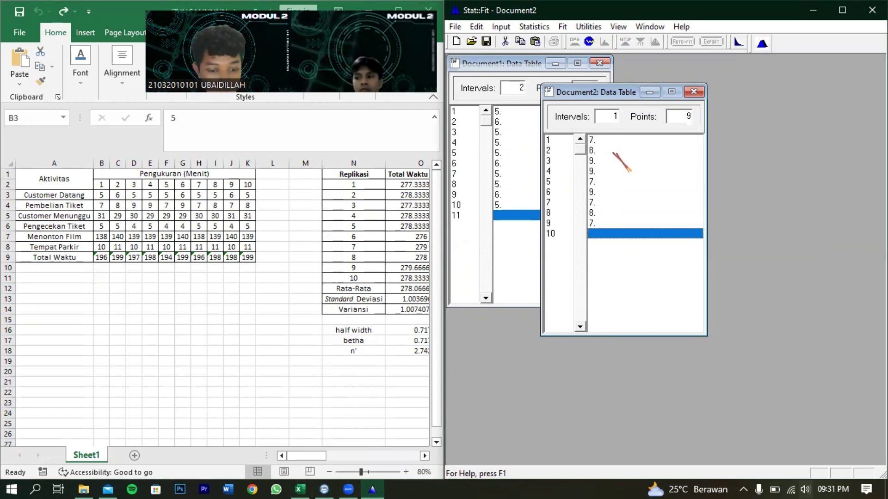
{"action": "type", "text": "8"}
{"action": "key", "text": "Return"}
Run Auto::Fit on the Pembelian Tiket data using discrete distributions.
{"action": "left_click", "coordinate": [682, 42]}
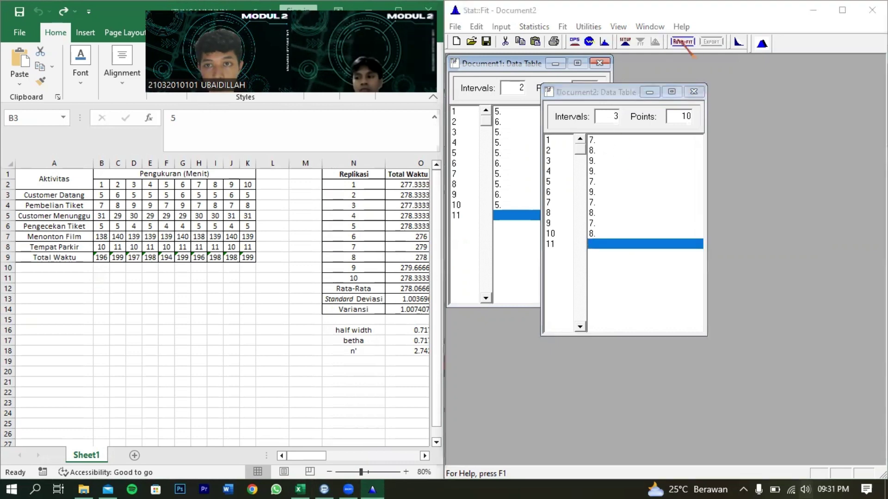
{"action": "left_click", "coordinate": [614, 125]}
{"action": "left_click", "coordinate": [574, 221]}
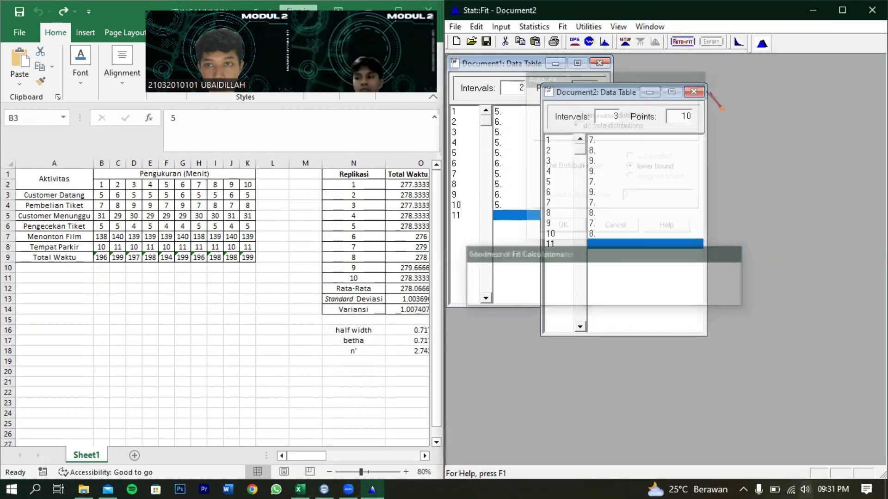
Export the Binomial fit of the Pembelian Tiket data to the clipboard in ProModel format with precision 3.
{"action": "left_click", "coordinate": [711, 42]}
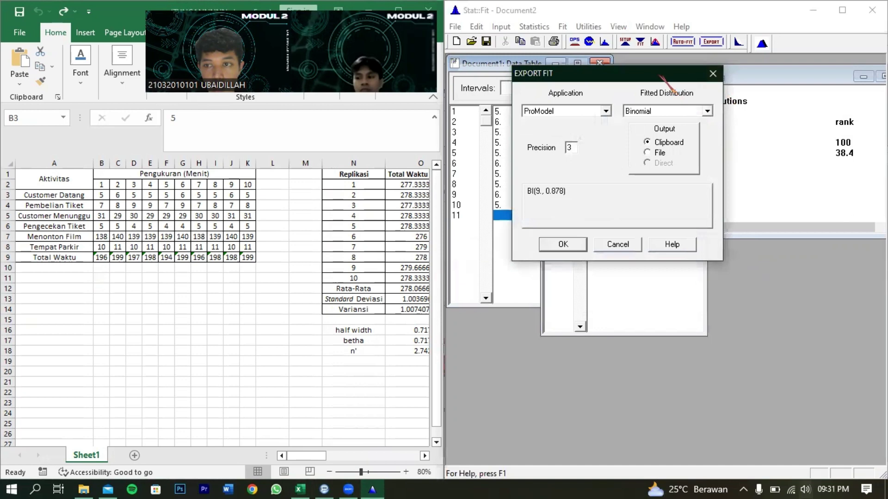
{"action": "left_click_drag", "start_coordinate": [660, 77], "coordinate": [690, 173]}
{"action": "left_click", "coordinate": [594, 344]}
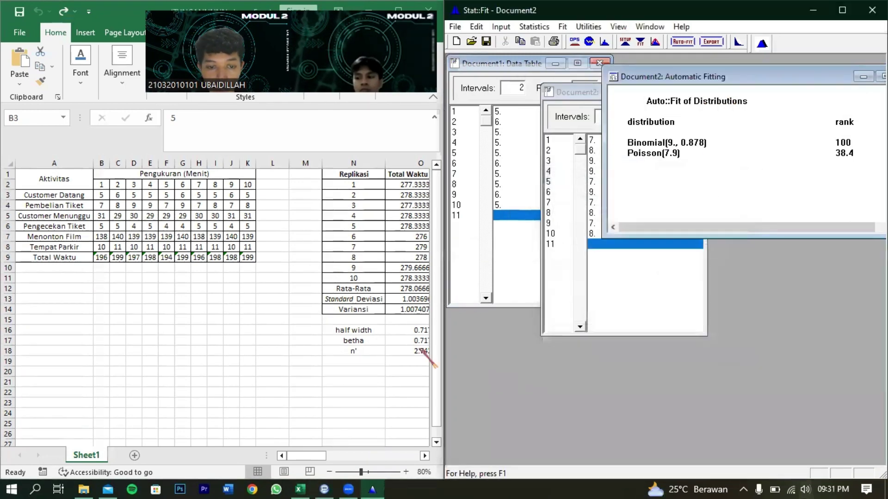
Switch to ProModel and build the move logic MOVE FOR BI(9., 0.878) for the route to Customer_Menunggu.
{"action": "left_click", "coordinate": [324, 490]}
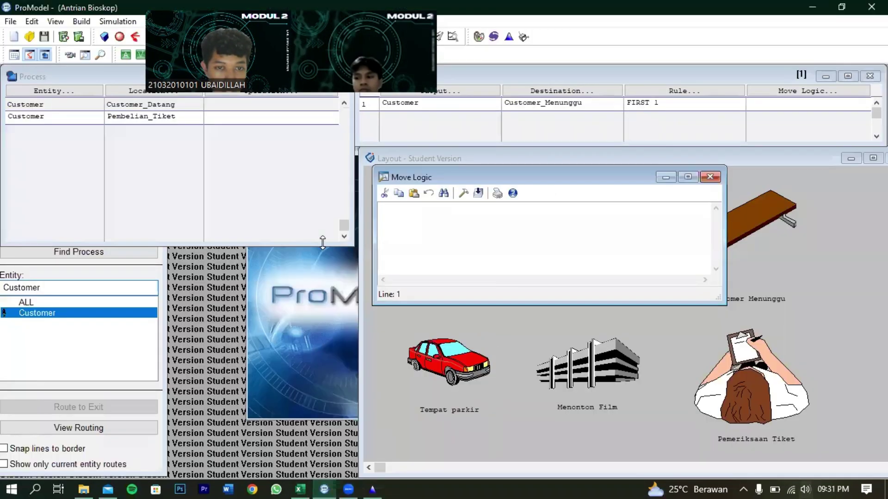
{"action": "left_click", "coordinate": [463, 194]}
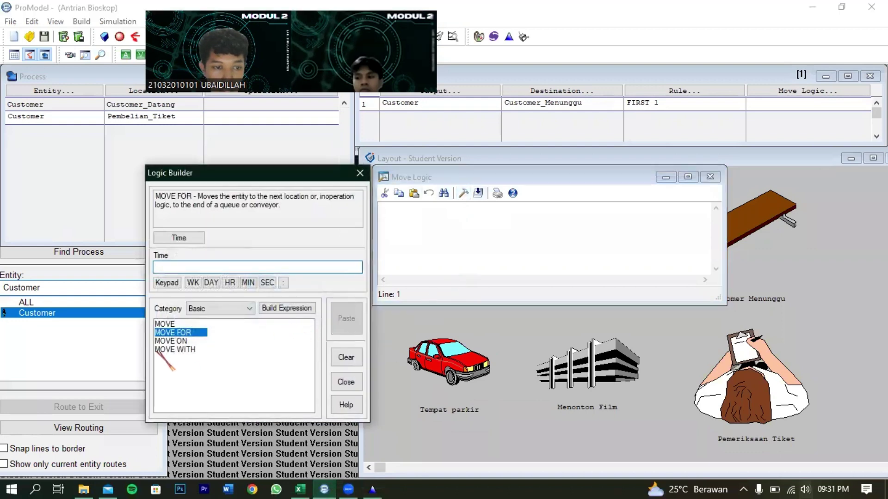
{"action": "double_click", "coordinate": [180, 334]}
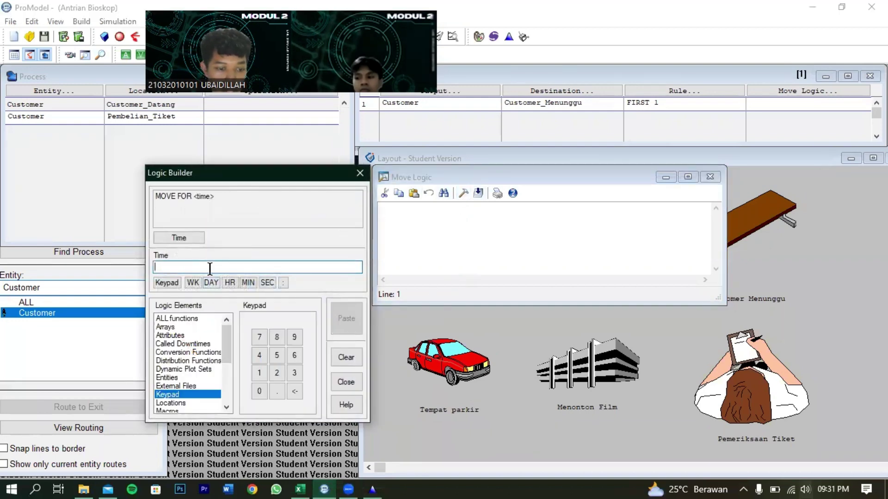
{"action": "type", "text": "BI(9., 0.878)"}
{"action": "left_click", "coordinate": [347, 318]}
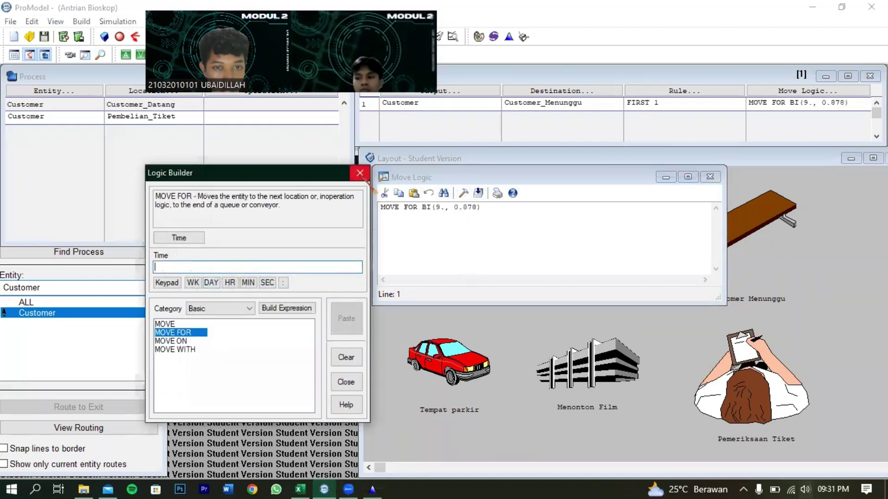
{"action": "left_click", "coordinate": [360, 173]}
{"action": "left_click", "coordinate": [711, 177]}
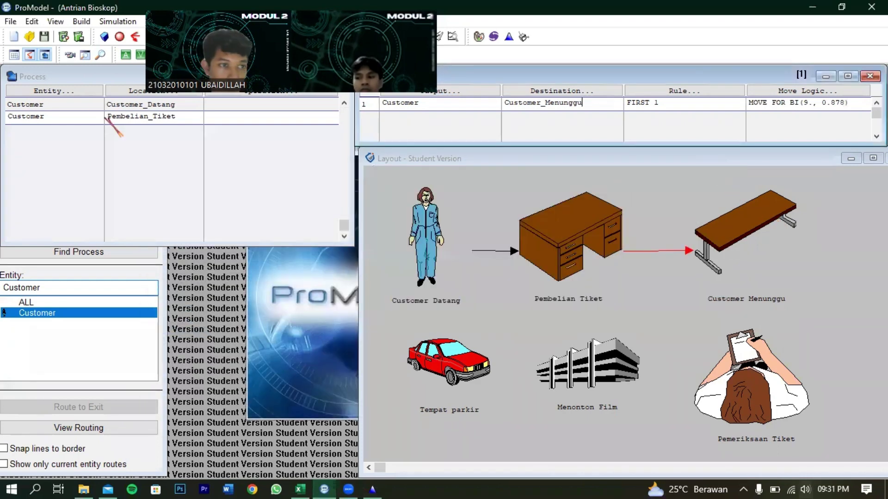
Add a third process record for Customer at the location Customer_Menunggu.
{"action": "left_click", "coordinate": [78, 119]}
{"action": "left_click", "coordinate": [79, 131]}
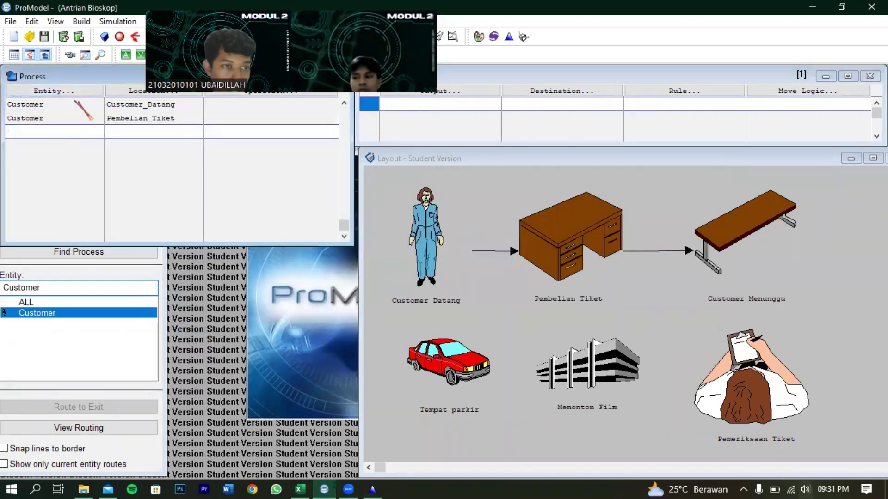
{"action": "left_click", "coordinate": [84, 90]}
{"action": "double_click", "coordinate": [61, 169]}
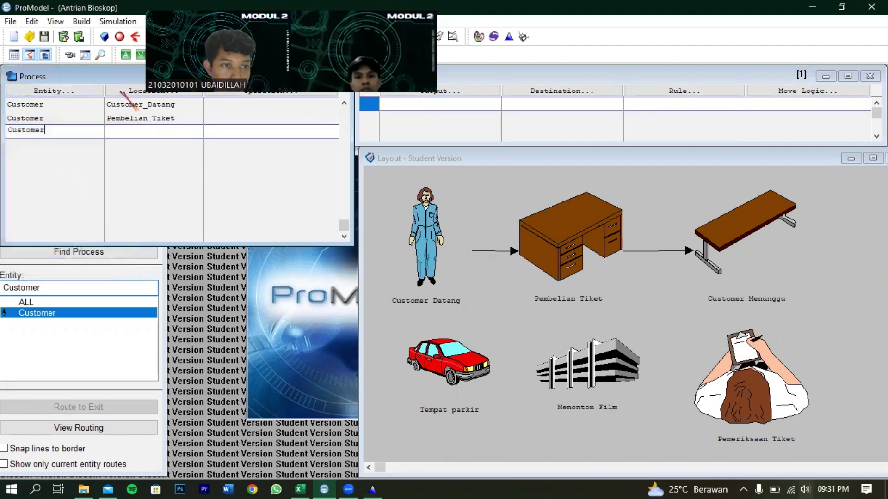
{"action": "left_click", "coordinate": [120, 90]}
{"action": "left_click", "coordinate": [150, 185]}
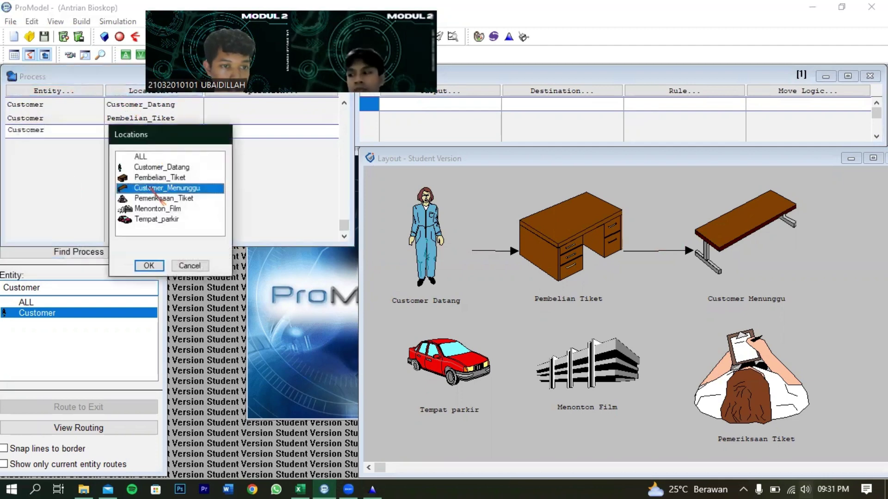
{"action": "key", "text": "Return"}
Route the Customer_Menunggu process with output Customer to the destination Pemeriksaan_Tiket.
{"action": "left_click", "coordinate": [467, 91]}
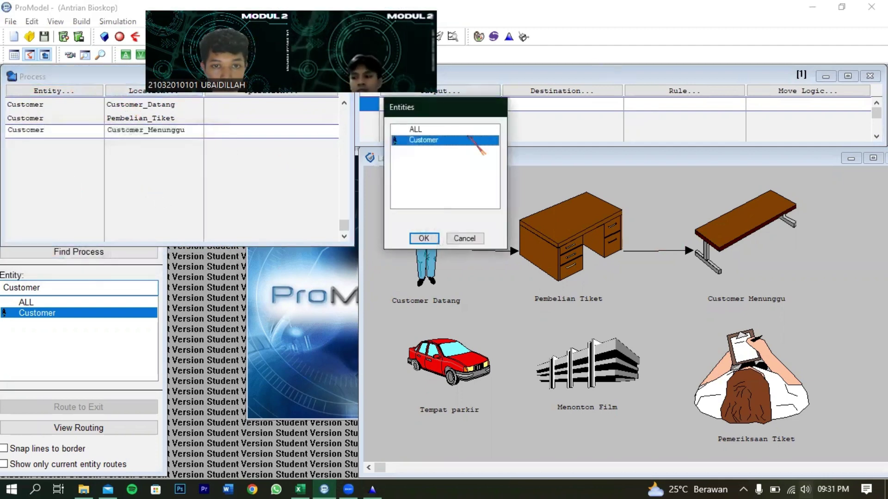
{"action": "key", "text": "Return"}
{"action": "left_click", "coordinate": [561, 91]}
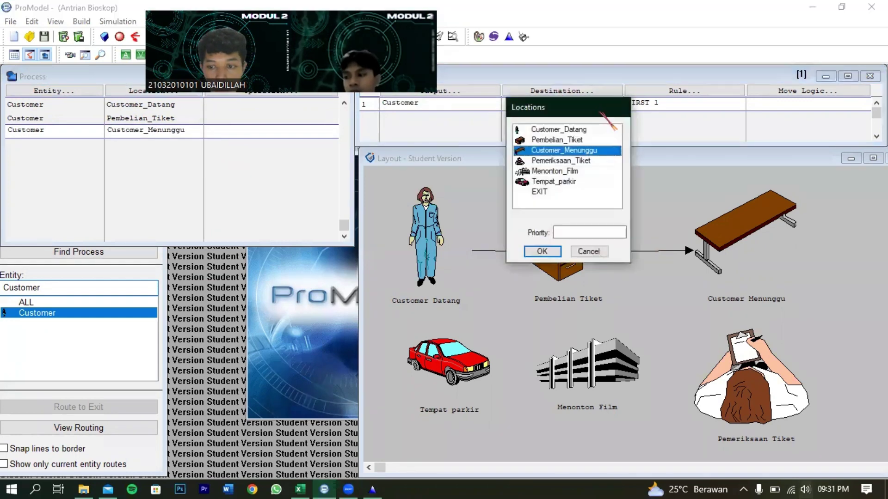
{"action": "double_click", "coordinate": [561, 161]}
Open the move logic of the route to Pemeriksaan_Tiket, and return to Stat::Fit beside Excel with the previous fitting results closed.
{"action": "left_click", "coordinate": [808, 91]}
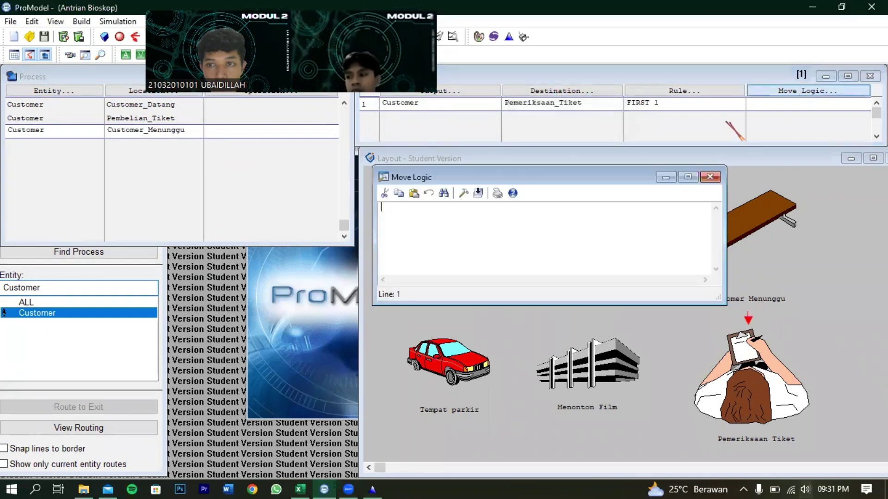
{"action": "left_click", "coordinate": [372, 489]}
{"action": "left_click", "coordinate": [299, 490]}
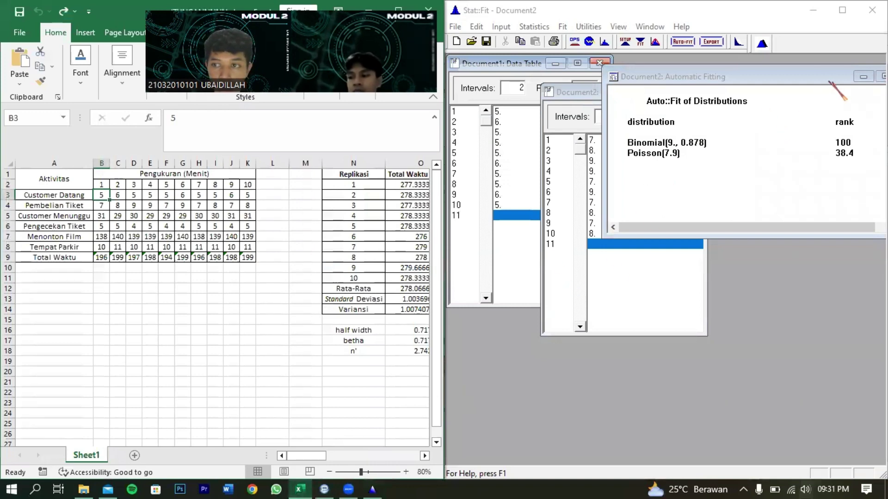
{"action": "left_click_drag", "start_coordinate": [829, 80], "coordinate": [682, 90]}
{"action": "left_click", "coordinate": [761, 87]}
Create another Stat::Fit document and enter the Customer Menunggu times 31, 29, 30, 29, 29, 29, 30, 30, 31, 31.
{"action": "key", "text": "ctrl+n"}
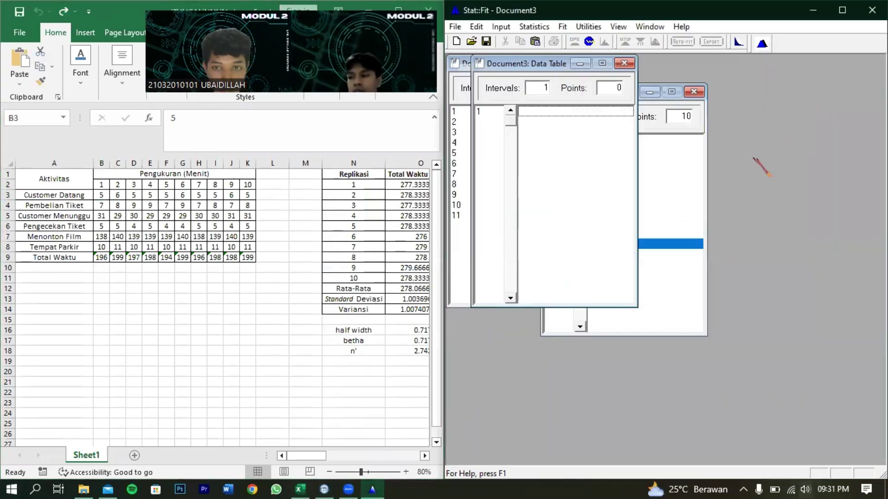
{"action": "left_click_drag", "start_coordinate": [529, 63], "coordinate": [577, 108]}
{"action": "left_click", "coordinate": [581, 157]}
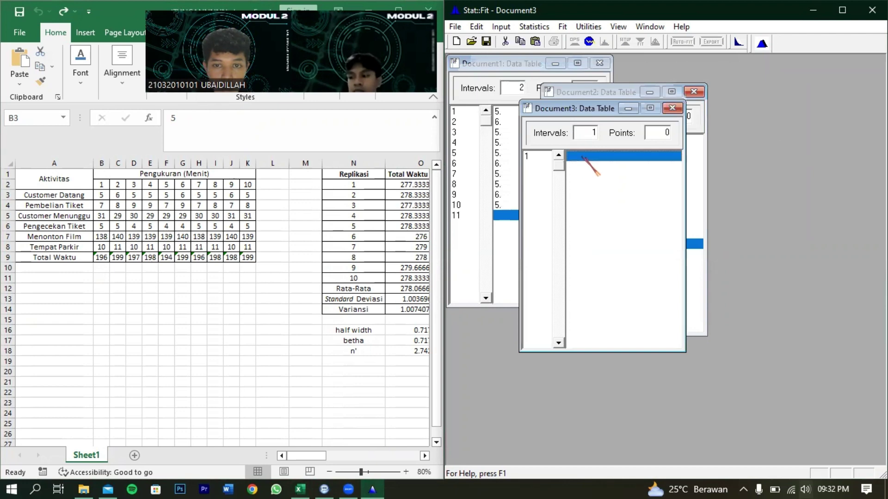
{"action": "type", "text": "31"}
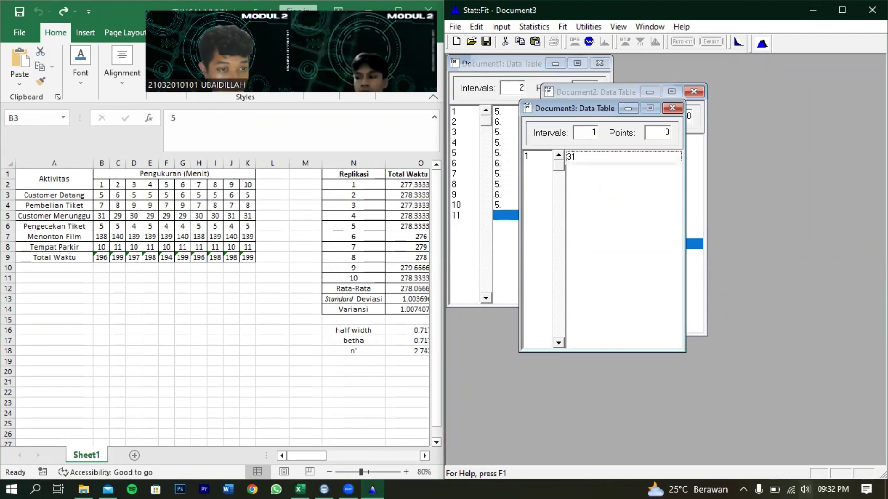
{"action": "key", "text": "Return"}
{"action": "type", "text": "2"}
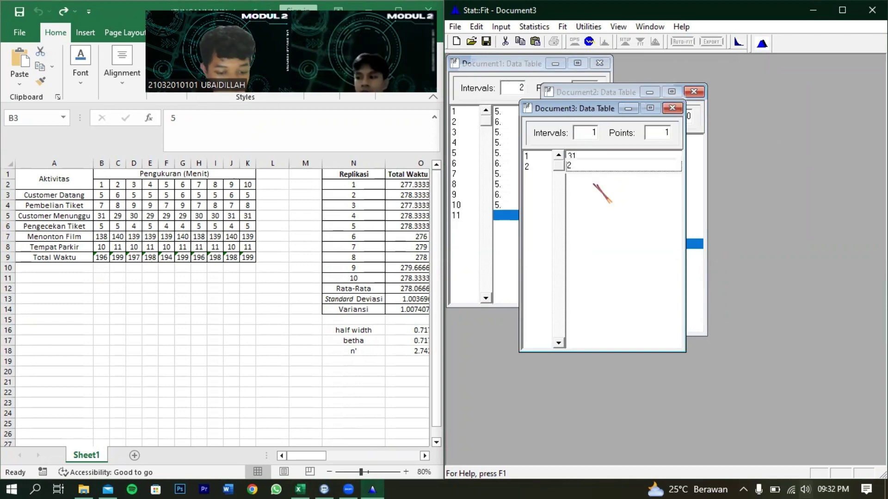
{"action": "type", "text": "9"}
{"action": "key", "text": "Return"}
{"action": "type", "text": "30"}
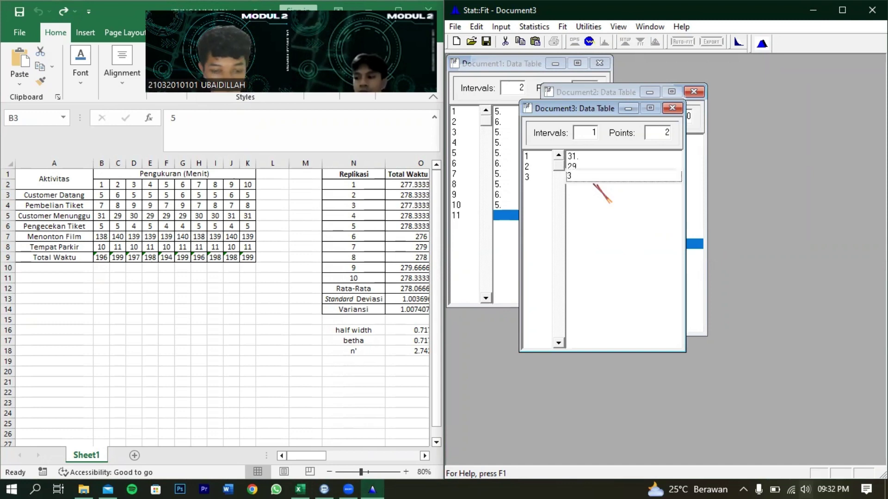
{"action": "key", "text": "Return"}
{"action": "type", "text": "29"}
{"action": "key", "text": "Return"}
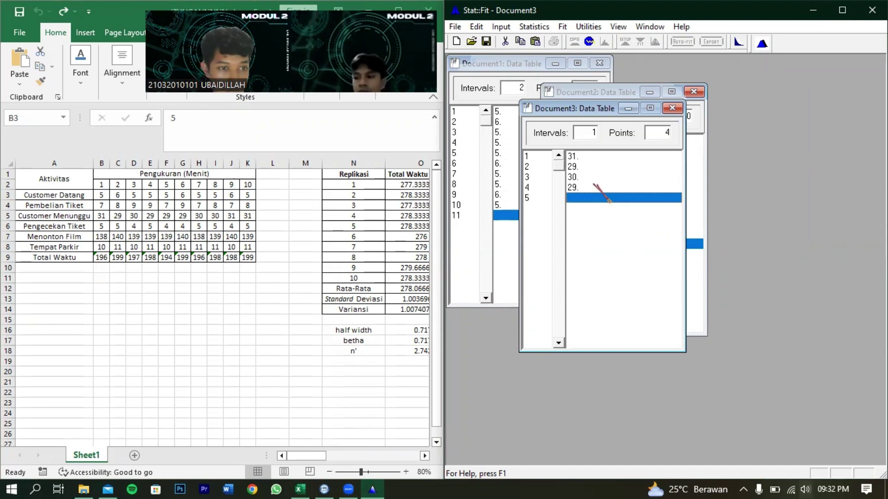
{"action": "type", "text": "29"}
{"action": "key", "text": "Return"}
{"action": "type", "text": "29"}
{"action": "key", "text": "Return"}
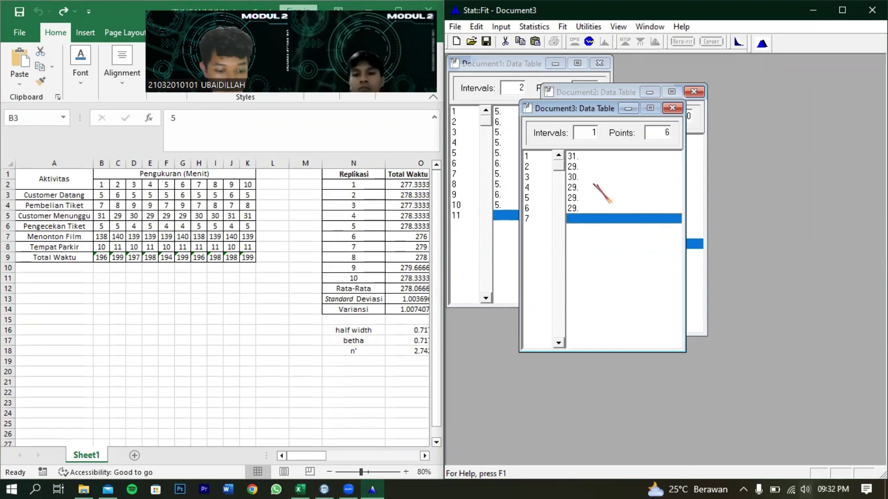
{"action": "type", "text": "30"}
{"action": "key", "text": "Return"}
{"action": "type", "text": "30"}
{"action": "key", "text": "Return"}
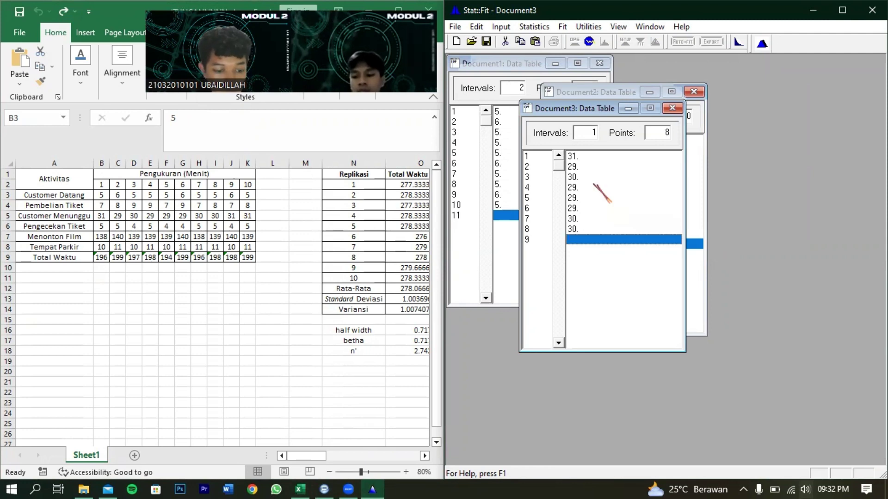
{"action": "type", "text": "31."}
{"action": "key", "text": "Return"}
{"action": "type", "text": "31"}
{"action": "key", "text": "Return"}
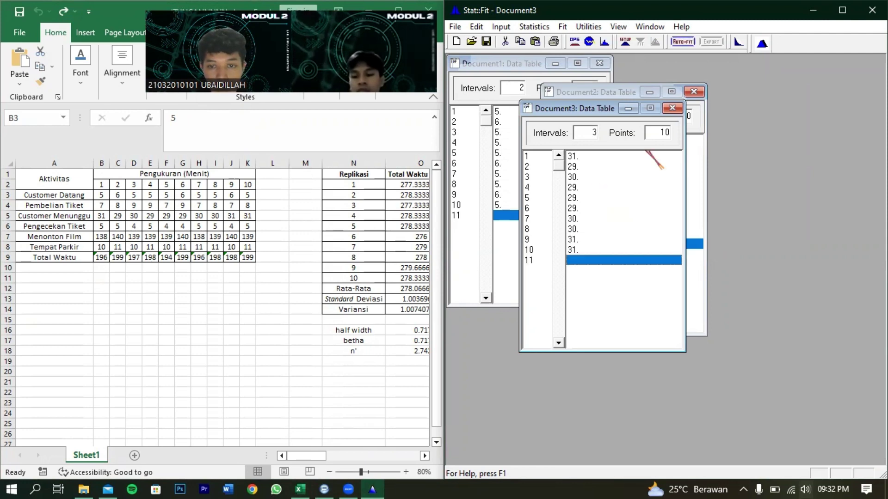
Auto-fit discrete distributions to the Customer Menunggu times and export the Binomial fit for ProModel to the clipboard.
{"action": "left_click", "coordinate": [682, 43]}
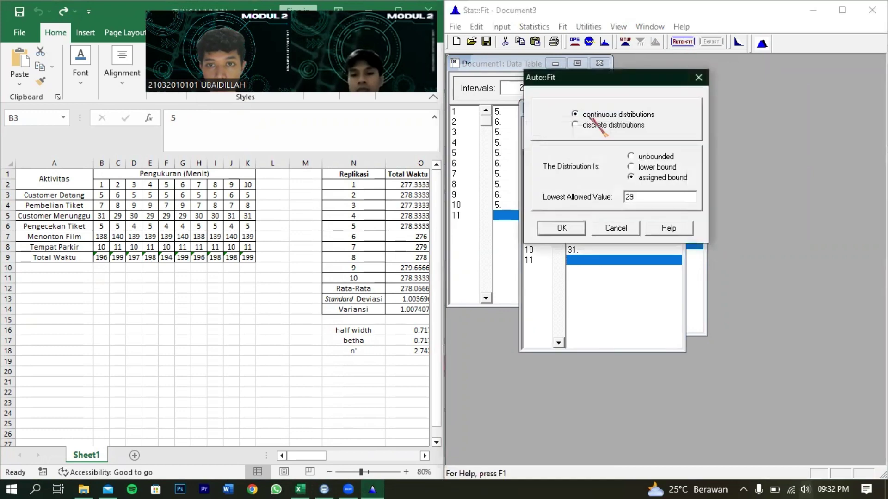
{"action": "left_click_drag", "start_coordinate": [596, 83], "coordinate": [693, 133]}
{"action": "left_click", "coordinate": [695, 175]}
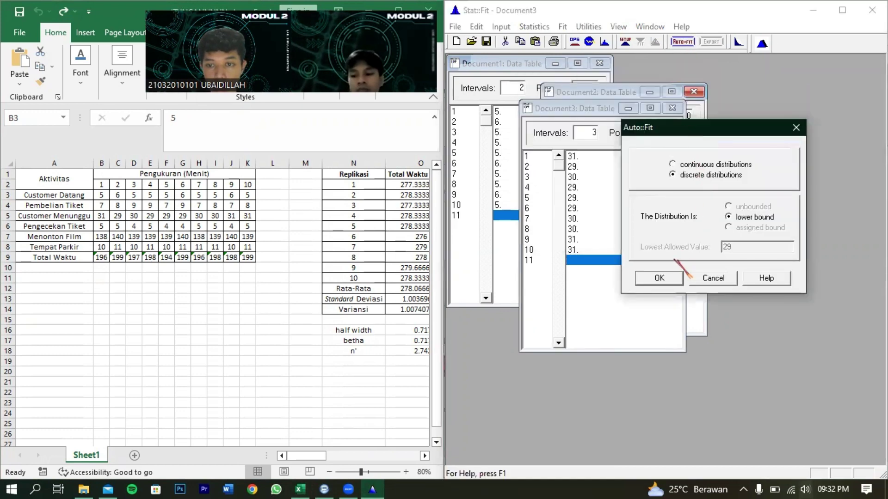
{"action": "left_click", "coordinate": [660, 278]}
{"action": "left_click", "coordinate": [711, 41]}
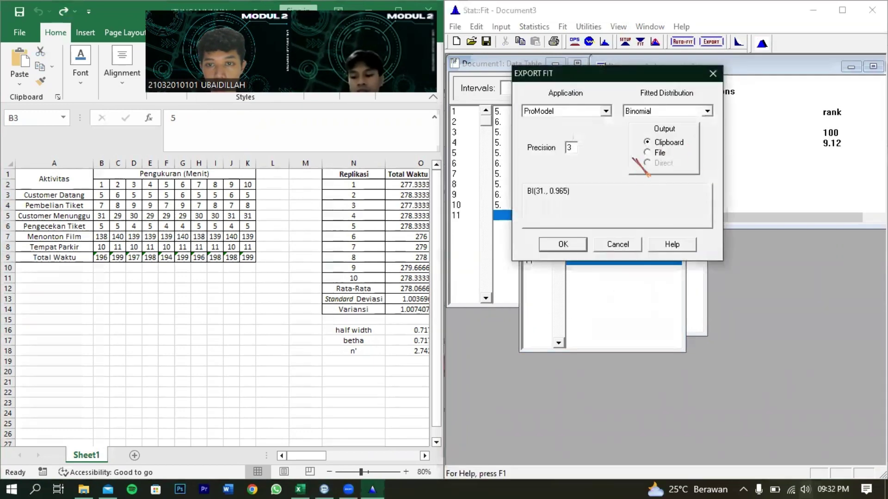
{"action": "left_click", "coordinate": [582, 240]}
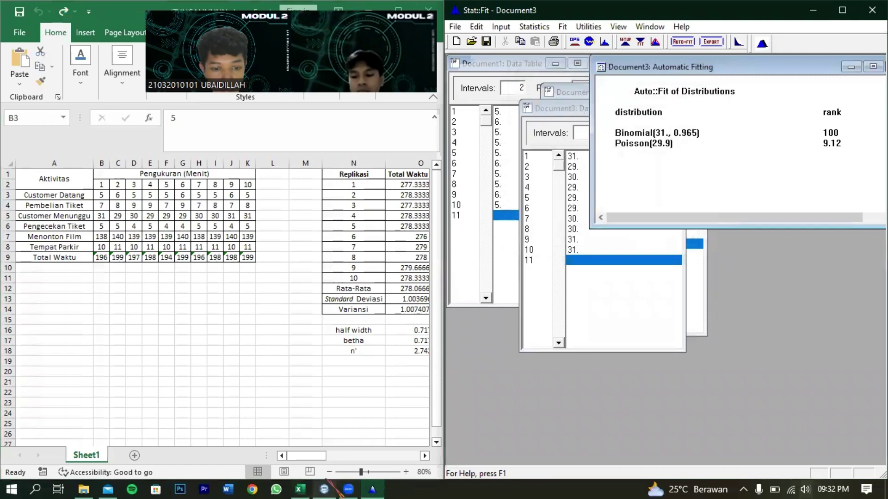
Switch to ProModel and set the move logic of the route to Pemeriksaan_Tiket to MOVE FOR BI(31., 0.965), closing the logic windows.
{"action": "left_click", "coordinate": [324, 489]}
{"action": "left_click", "coordinate": [463, 193]}
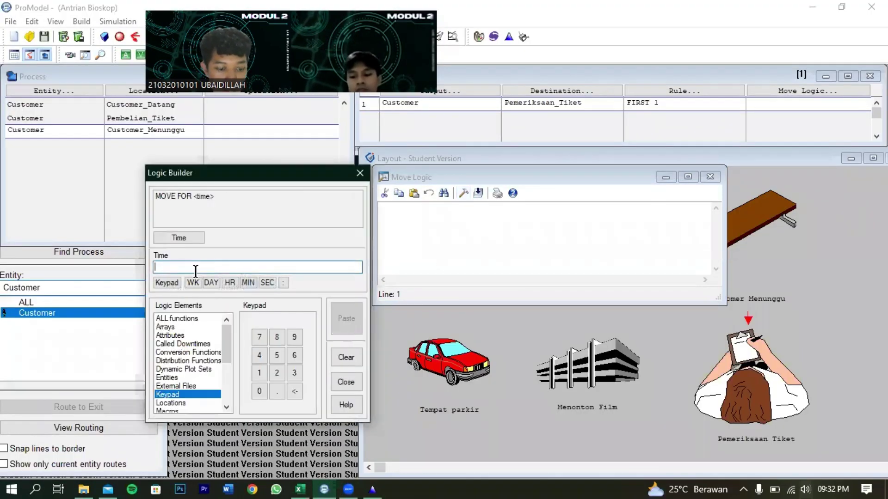
{"action": "type", "text": "BI(31., 0.965)"}
{"action": "left_click", "coordinate": [346, 318]}
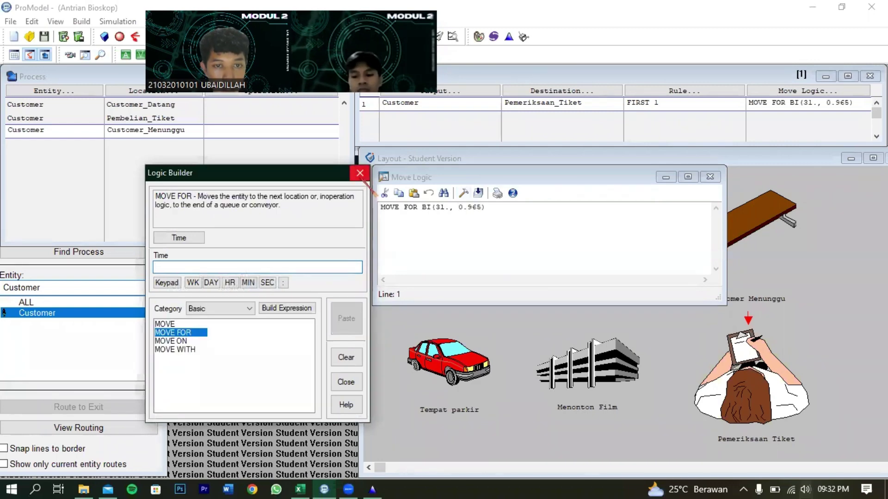
{"action": "left_click", "coordinate": [360, 173]}
{"action": "left_click", "coordinate": [710, 177]}
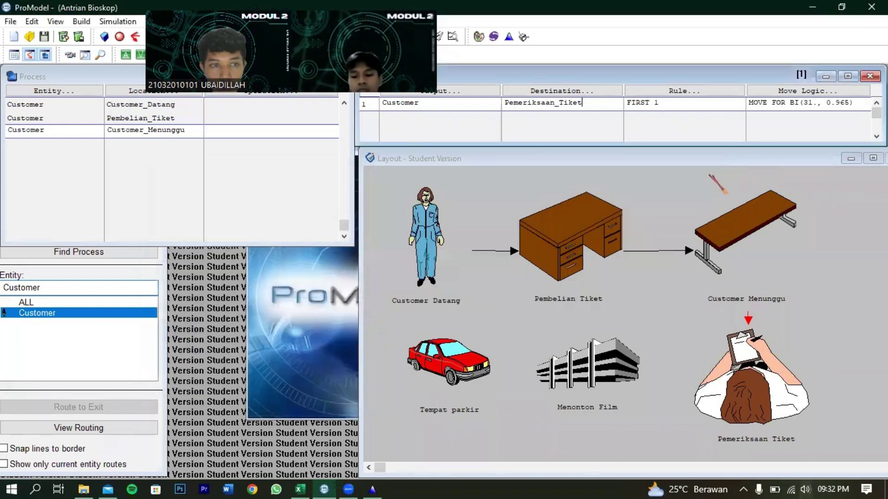
Add a fourth process record for Customer at the location Pemeriksaan_Tiket.
{"action": "left_click", "coordinate": [57, 131]}
{"action": "key", "text": "Down"}
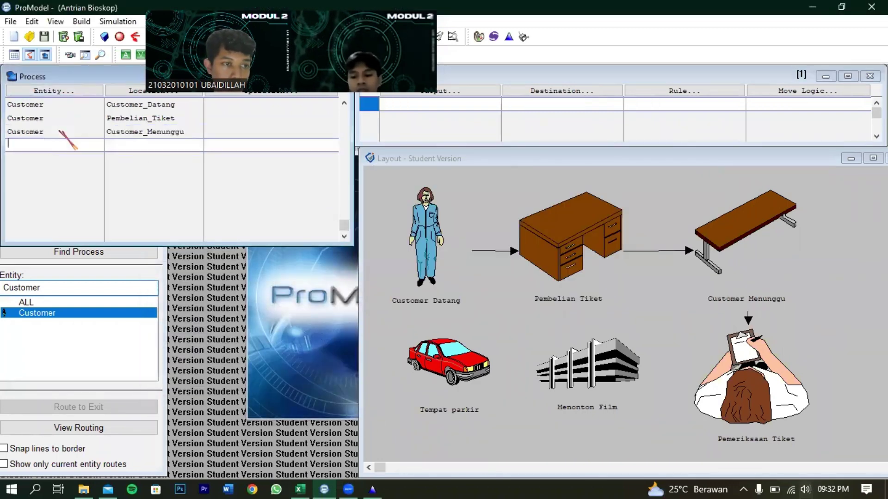
{"action": "left_click", "coordinate": [57, 91]}
{"action": "double_click", "coordinate": [59, 180]}
{"action": "left_click", "coordinate": [132, 90]}
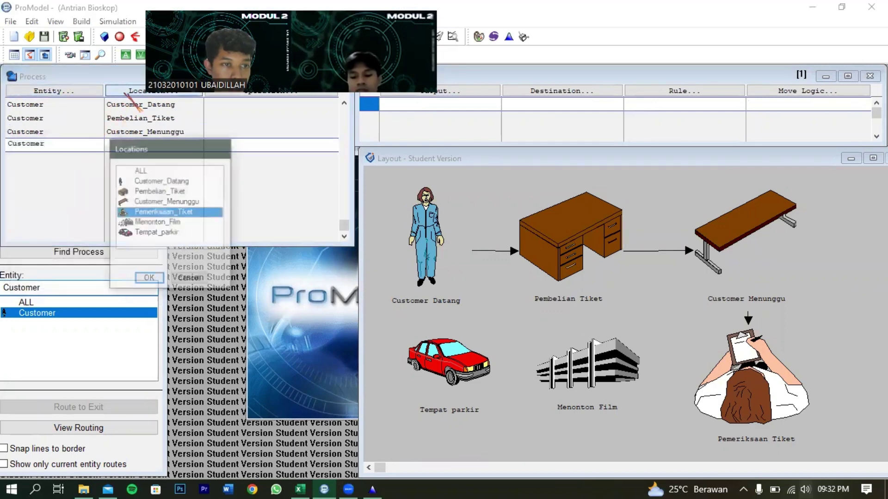
{"action": "double_click", "coordinate": [162, 211]}
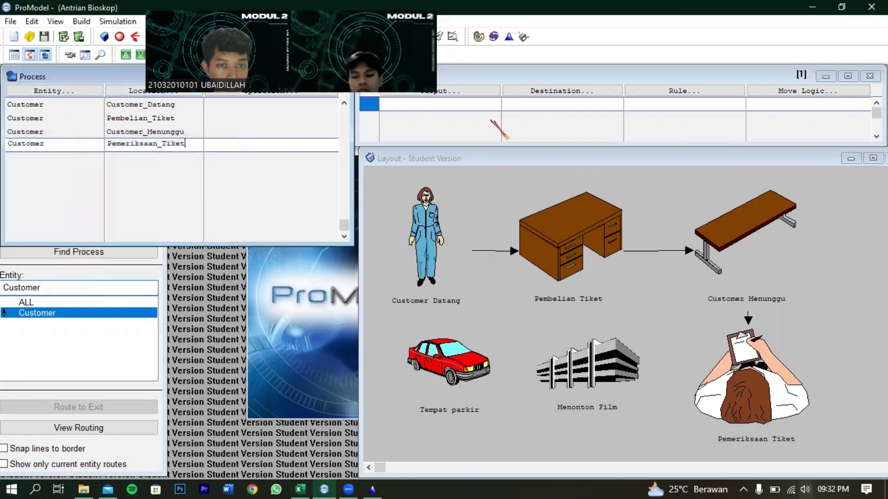
Route the Pemeriksaan_Tiket process with output Customer to the destination Menonton_Film.
{"action": "left_click", "coordinate": [485, 90]}
{"action": "double_click", "coordinate": [469, 139]}
{"action": "left_click", "coordinate": [571, 91]}
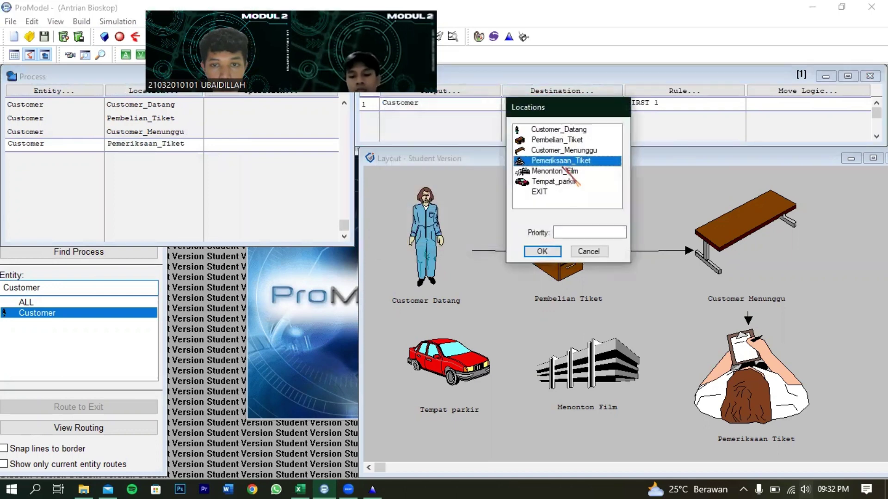
{"action": "double_click", "coordinate": [564, 170]}
Open the move logic of the route to Menonton_Film, then return to Stat::Fit beside Excel and close the Document3 fitting results.
{"action": "left_click", "coordinate": [783, 98]}
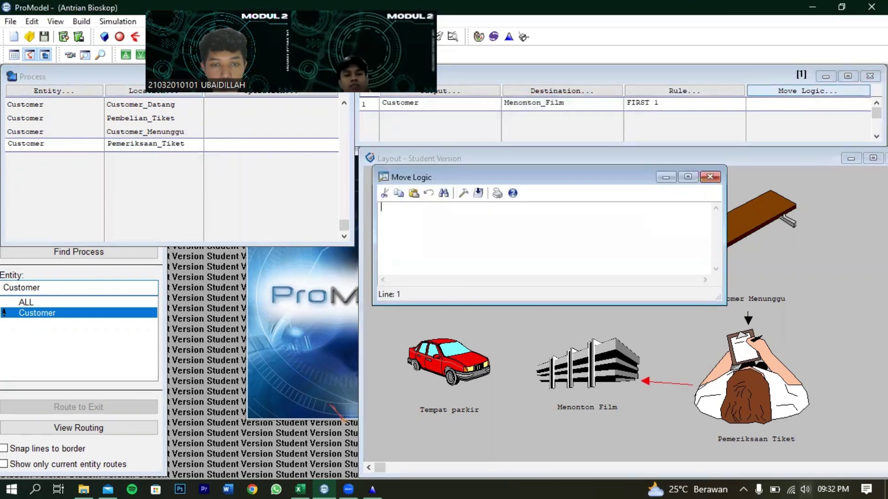
{"action": "left_click", "coordinate": [372, 490]}
{"action": "left_click", "coordinate": [301, 489]}
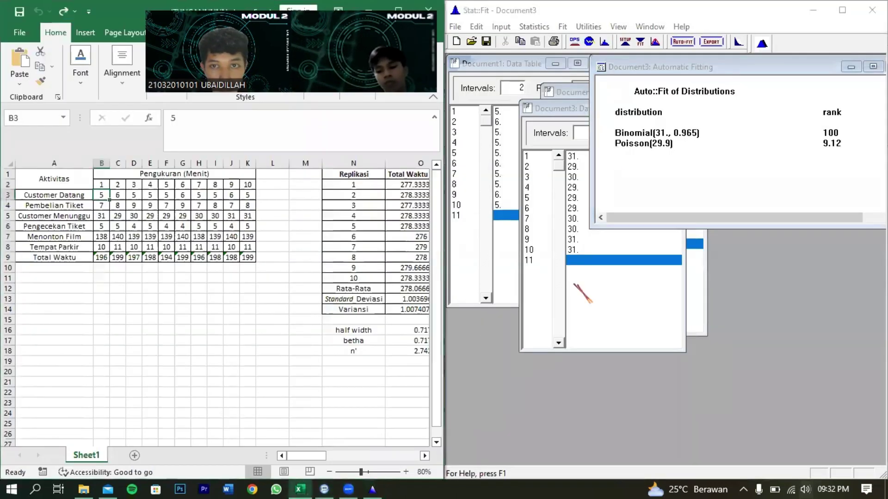
{"action": "left_click_drag", "start_coordinate": [829, 66], "coordinate": [764, 75]}
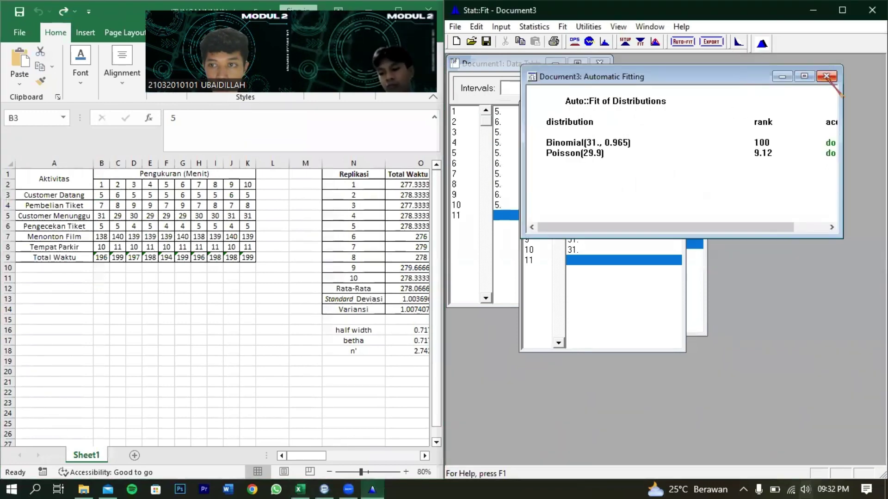
{"action": "left_click", "coordinate": [829, 77]}
Create another Stat::Fit document and enter the Pengecekan Tiket times 5, 5, 4, 5, 4, 4, 5, 5, 4, 5.
{"action": "key", "text": "ctrl+n"}
{"action": "left_click", "coordinate": [549, 121]}
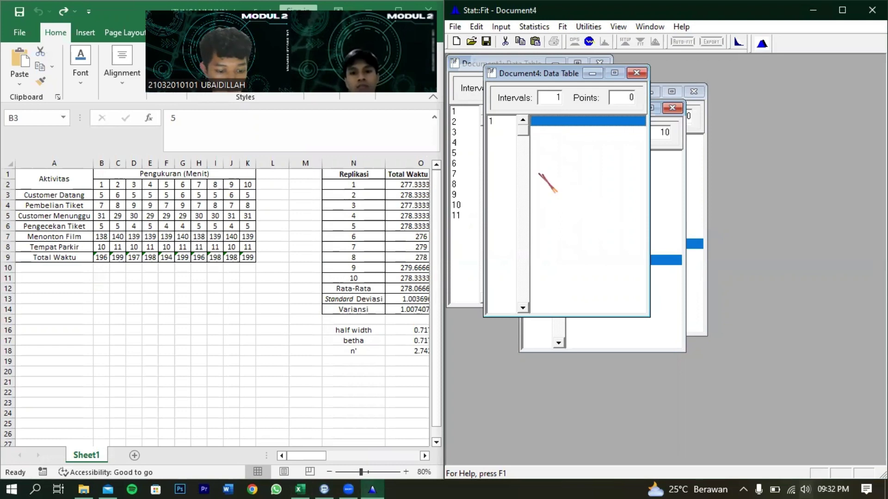
{"action": "type", "text": "5"}
{"action": "key", "text": "Return"}
{"action": "type", "text": "5"}
{"action": "key", "text": "Return"}
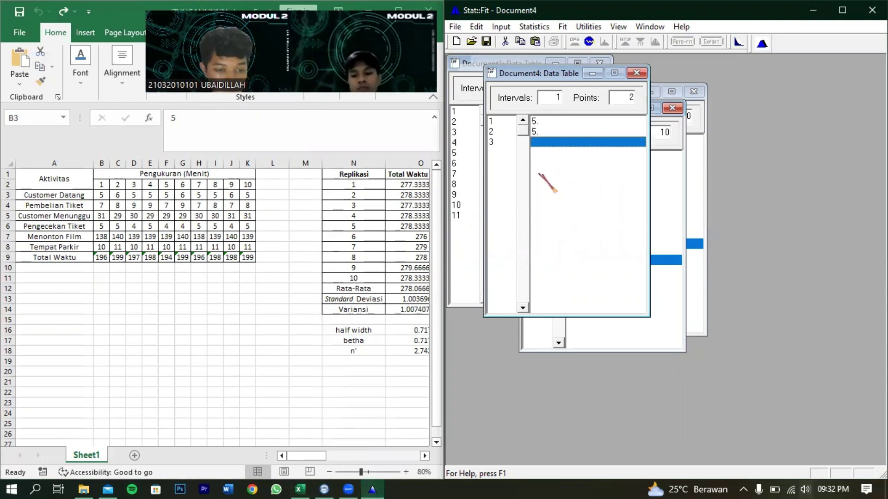
{"action": "type", "text": "4"}
{"action": "key", "text": "Return"}
{"action": "type", "text": "5"}
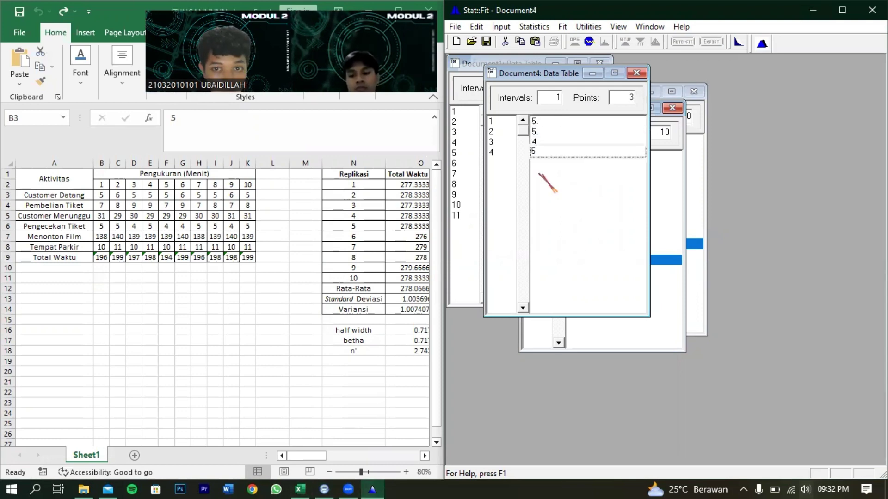
{"action": "key", "text": "Return"}
{"action": "type", "text": "4 4 "}
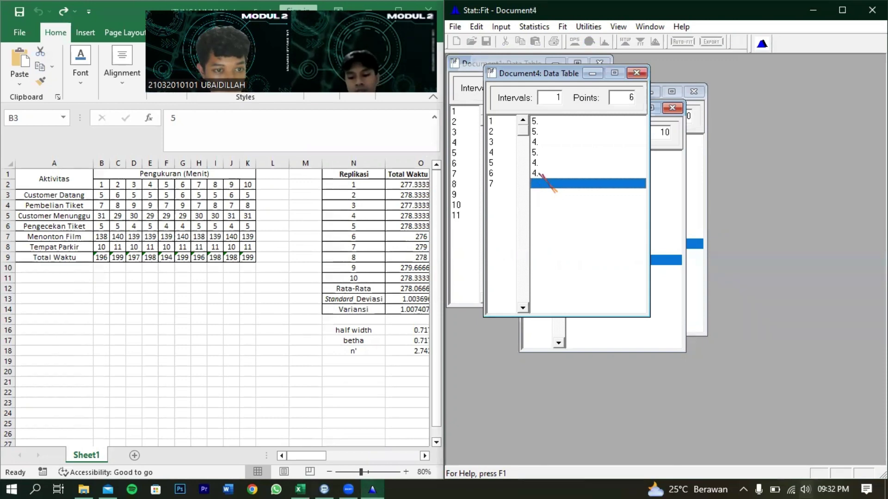
{"action": "type", "text": "5 5 4 5"}
{"action": "key", "text": "Return"}
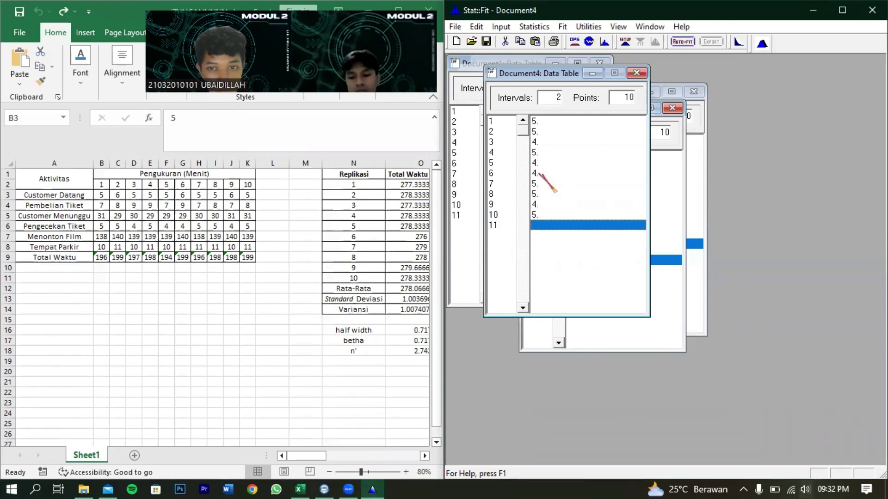
Auto-fit discrete distributions to the Pengecekan Tiket times and export the Binomial fit for ProModel to the clipboard.
{"action": "left_click", "coordinate": [682, 42]}
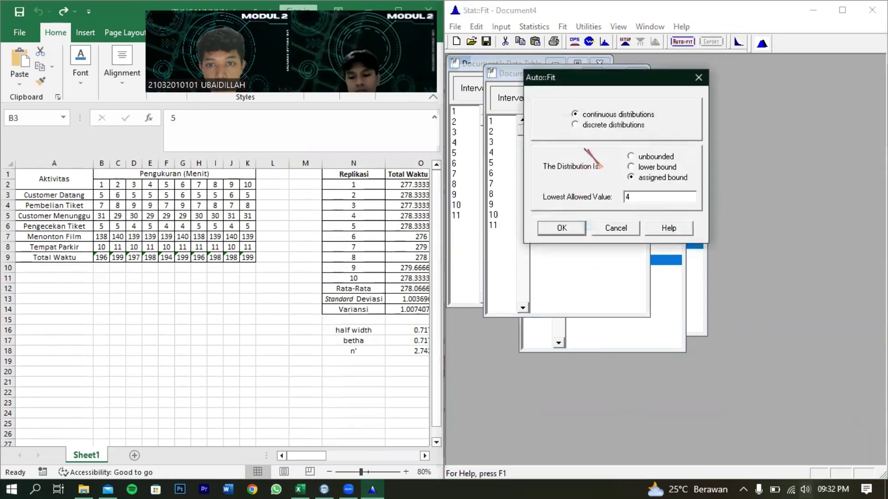
{"action": "left_click", "coordinate": [601, 126]}
{"action": "left_click", "coordinate": [564, 228]}
{"action": "left_click", "coordinate": [711, 42]}
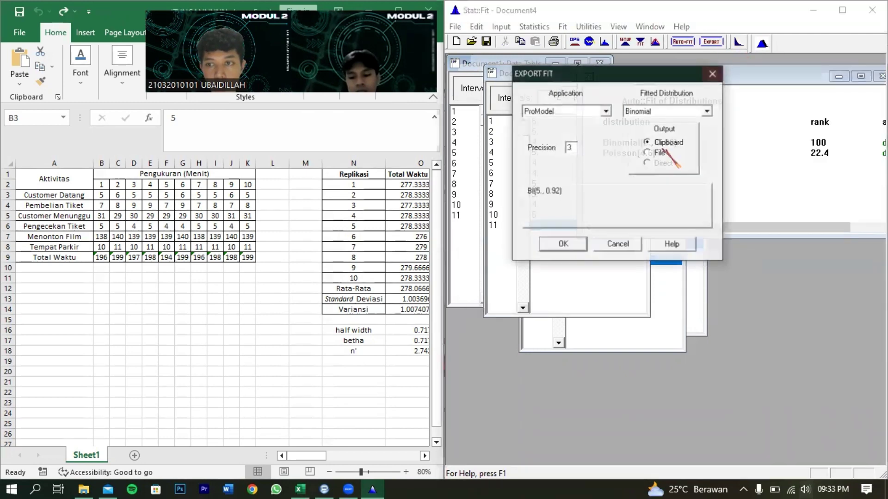
{"action": "left_click", "coordinate": [575, 242]}
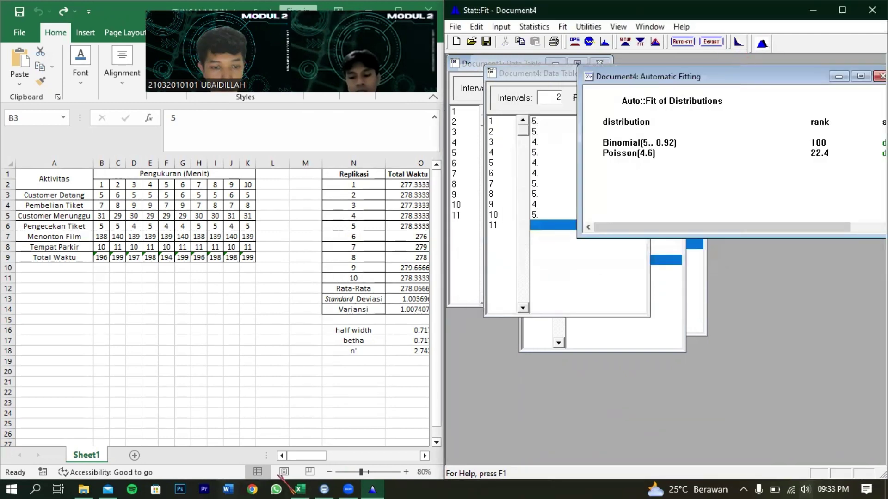
Switch to ProModel and set the move logic of the route to Menonton_Film to MOVE FOR BI(5., 0.92), closing the logic windows.
{"action": "left_click", "coordinate": [324, 489]}
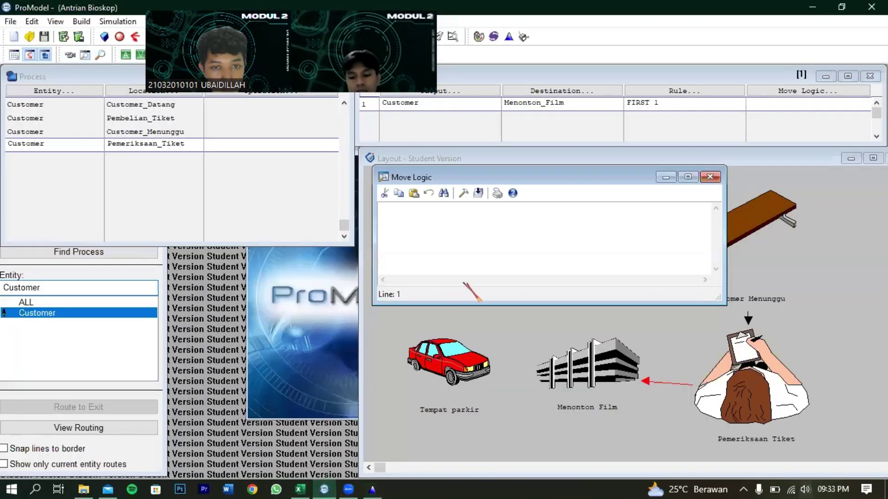
{"action": "left_click", "coordinate": [479, 195]}
{"action": "double_click", "coordinate": [189, 332]}
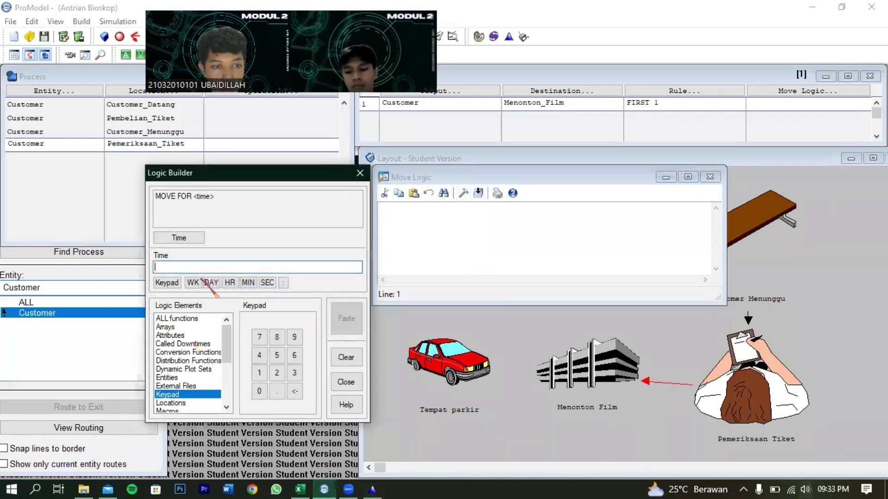
{"action": "type", "text": "BI(5., 0.92)"}
{"action": "left_click", "coordinate": [346, 318]}
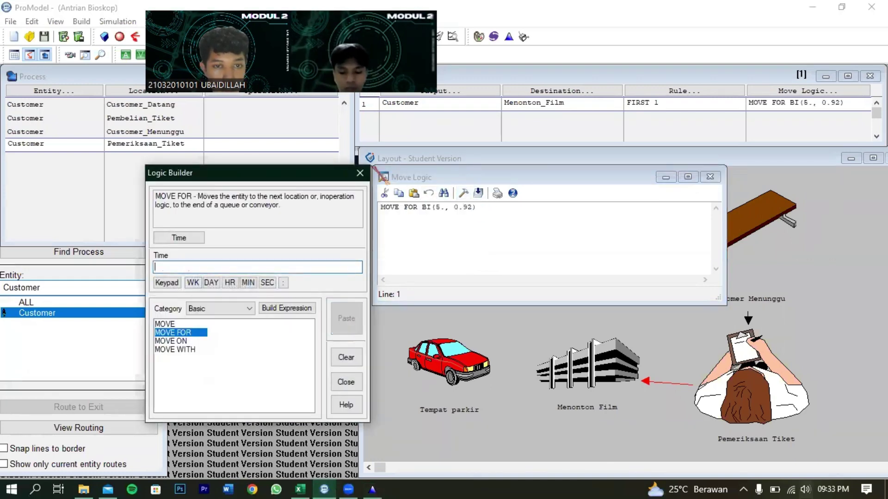
{"action": "left_click", "coordinate": [360, 173]}
{"action": "left_click", "coordinate": [710, 177]}
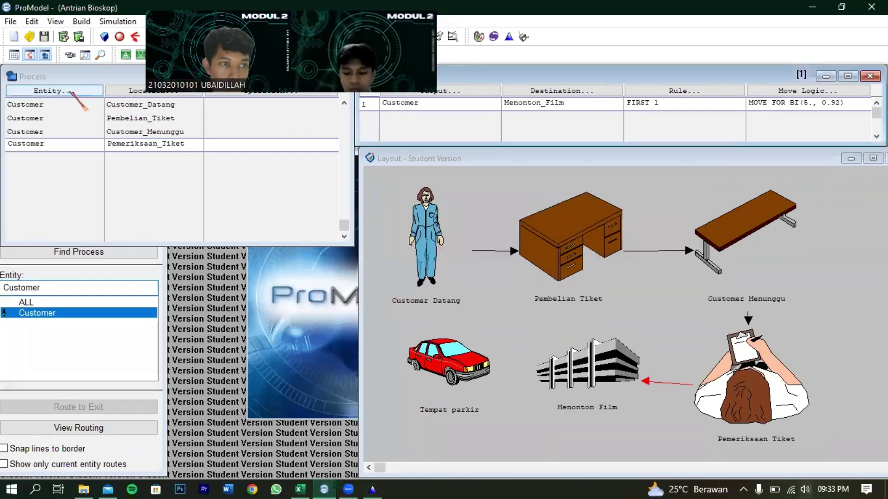
Add a fifth process record for Customer at the location Menonton_Film.
{"action": "left_click", "coordinate": [65, 155]}
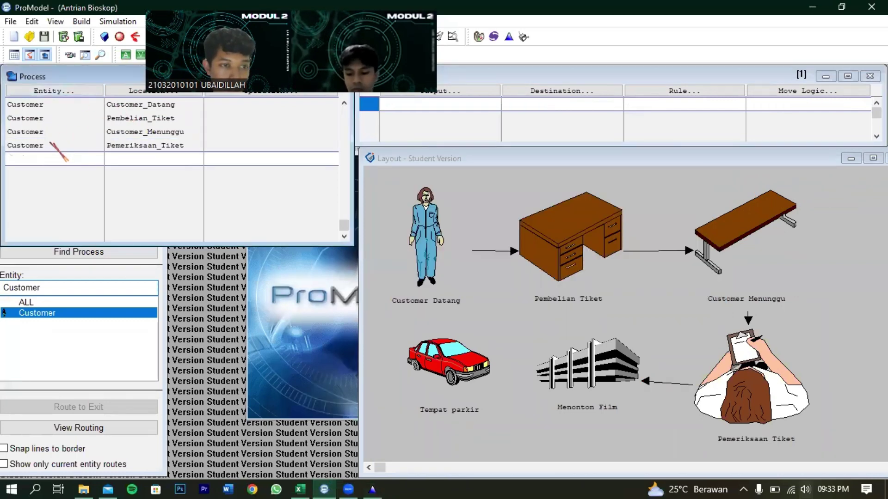
{"action": "left_click", "coordinate": [51, 91]}
{"action": "double_click", "coordinate": [48, 196]}
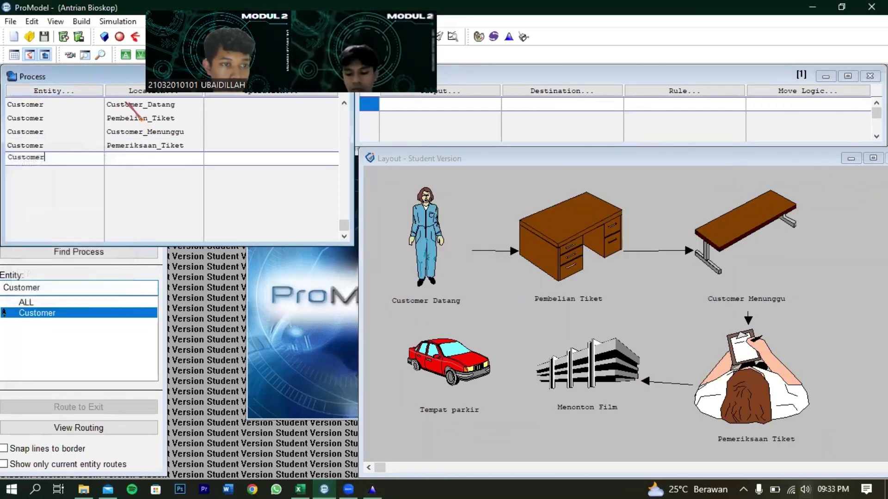
{"action": "left_click", "coordinate": [139, 90]}
{"action": "double_click", "coordinate": [172, 237]}
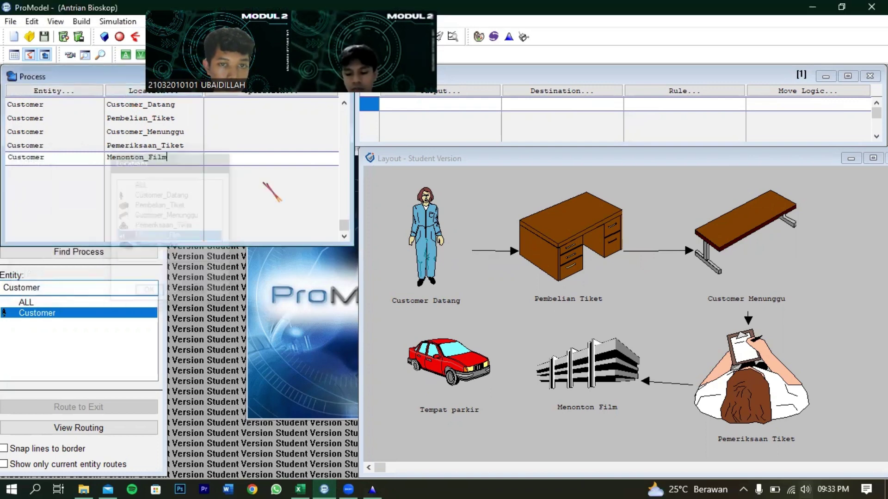
Route the Menonton_Film process with output Customer to the destination Tempat_parkir.
{"action": "left_click", "coordinate": [472, 90]}
{"action": "double_click", "coordinate": [455, 141]}
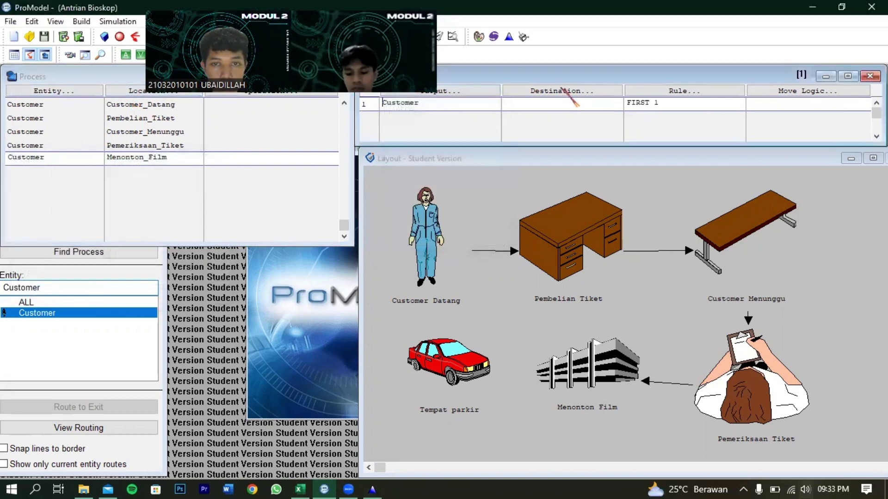
{"action": "left_click", "coordinate": [573, 91]}
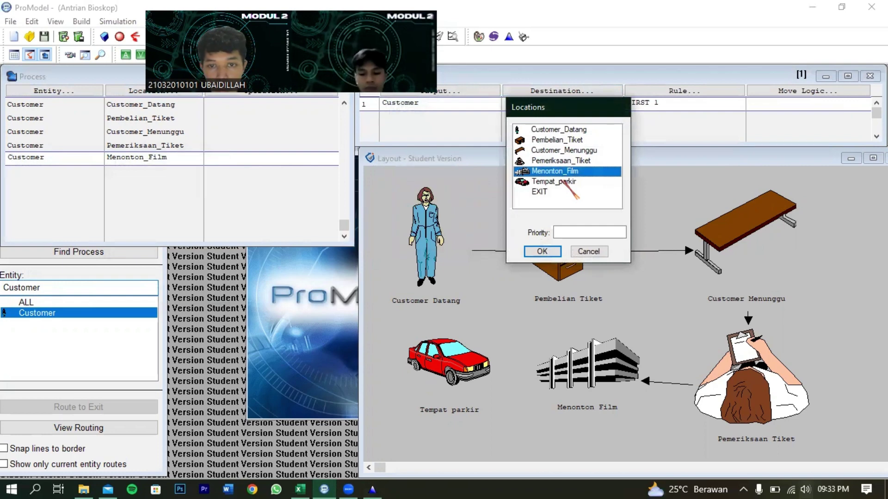
{"action": "double_click", "coordinate": [561, 181]}
Open the move logic of the route to Tempat_parkir, and return to Stat::Fit beside Excel with the Document4 fitting results closed.
{"action": "left_click", "coordinate": [781, 91]}
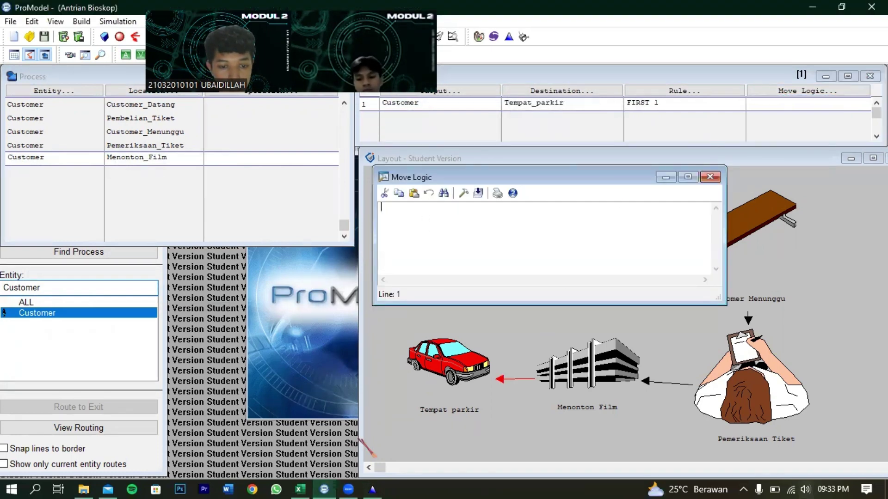
{"action": "left_click", "coordinate": [372, 489]}
{"action": "left_click", "coordinate": [299, 489]}
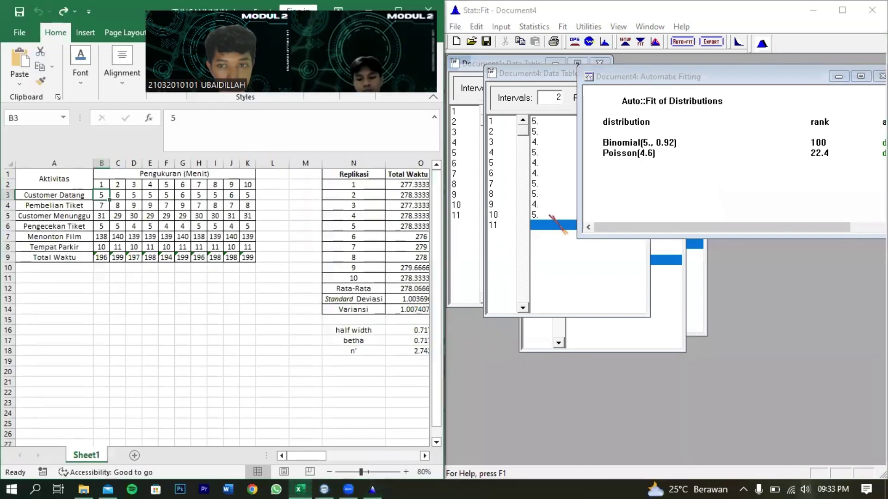
{"action": "left_click", "coordinate": [756, 68]}
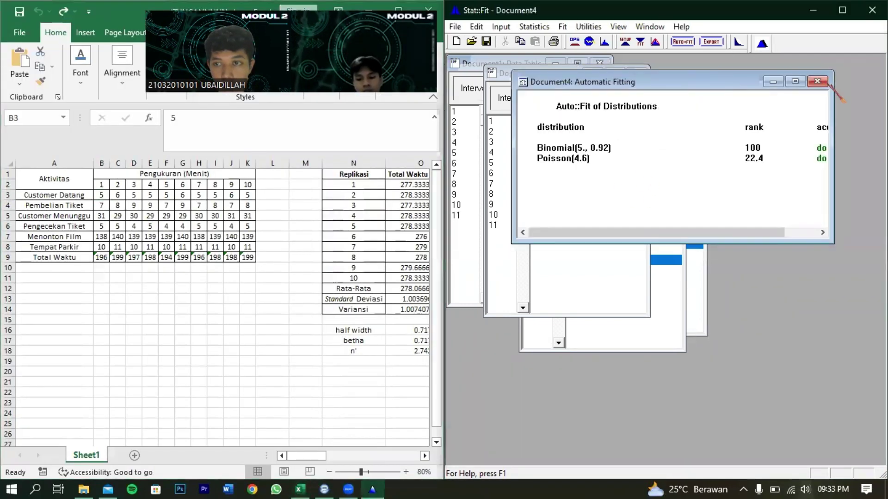
{"action": "left_click", "coordinate": [817, 81]}
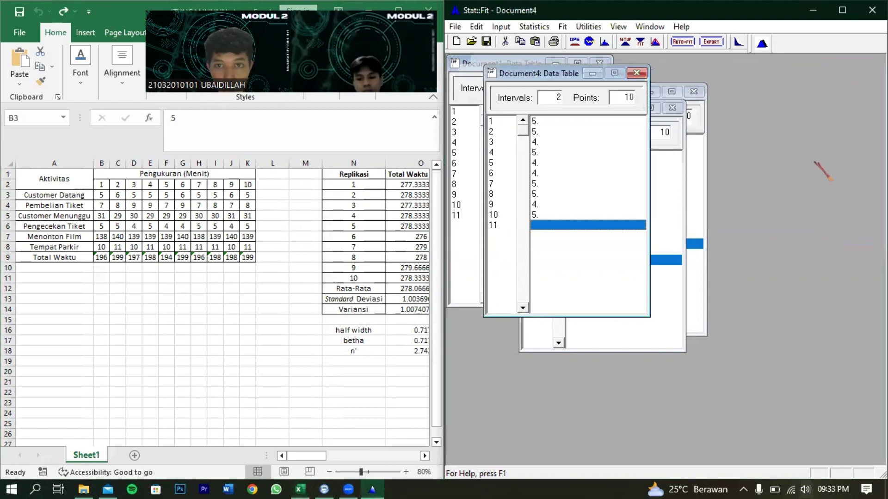
{"action": "key", "text": "ctrl+n"}
{"action": "left_click_drag", "start_coordinate": [569, 65], "coordinate": [623, 98]}
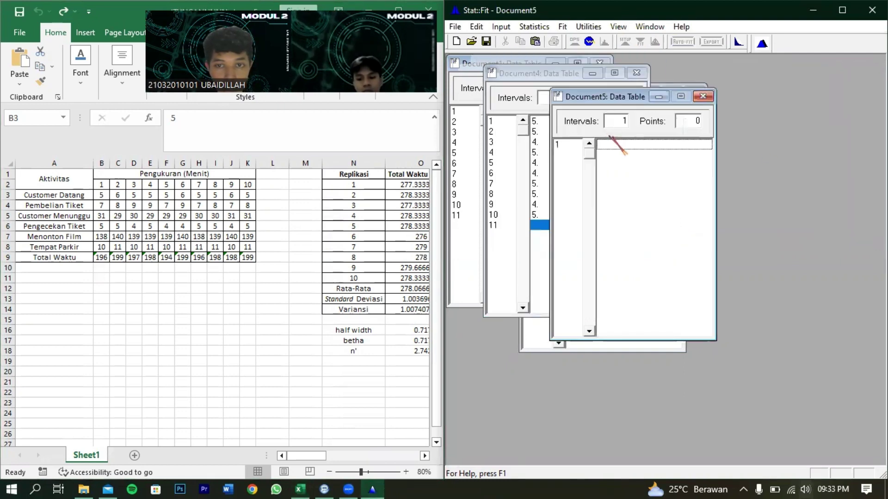
{"action": "left_click", "coordinate": [609, 146]}
{"action": "type", "text": "13"}
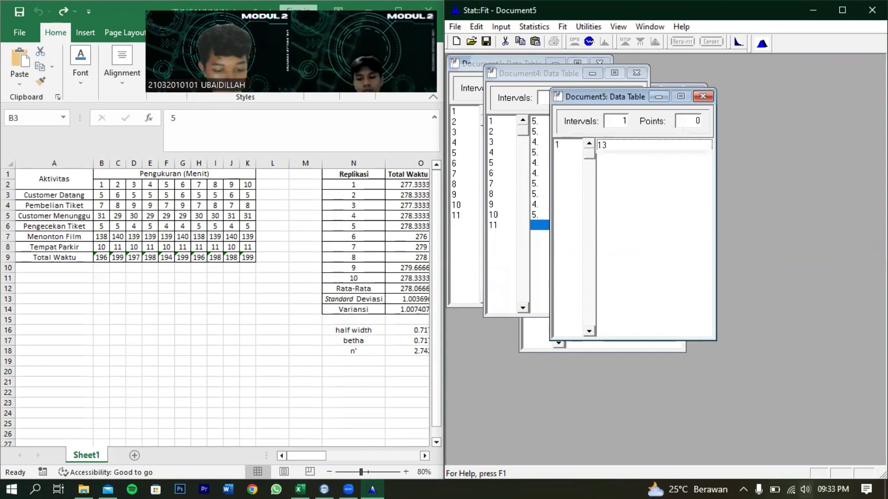
{"action": "type", "text": "8"}
{"action": "key", "text": "Return"}
{"action": "type", "text": "140"}
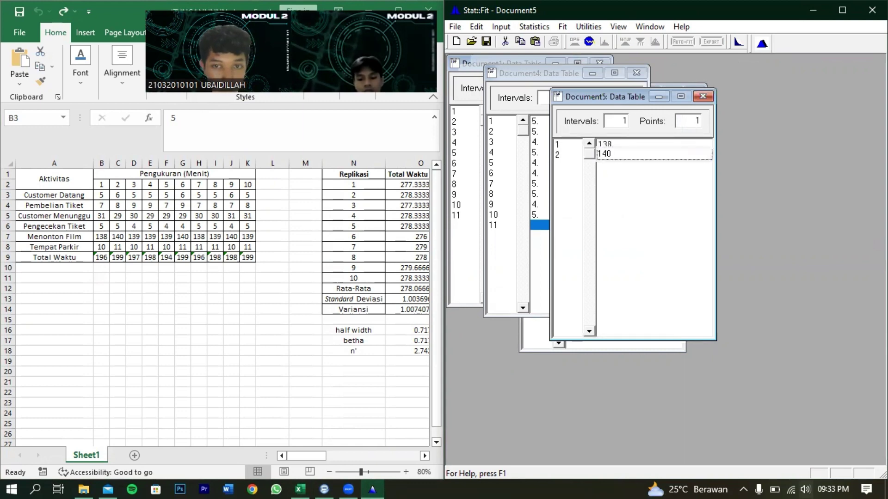
{"action": "key", "text": "Return"}
{"action": "type", "text": "1"}
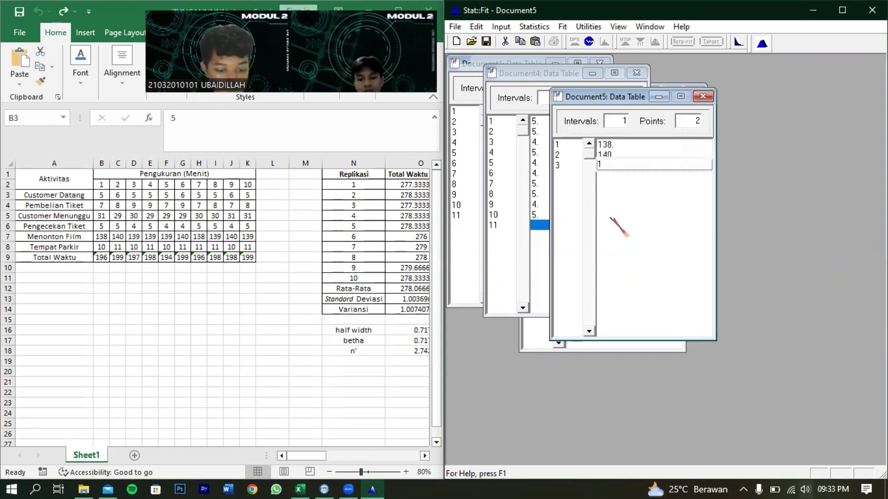
{"action": "type", "text": "39"}
{"action": "key", "text": "Return"}
{"action": "type", "text": "139"}
{"action": "key", "text": "Return"}
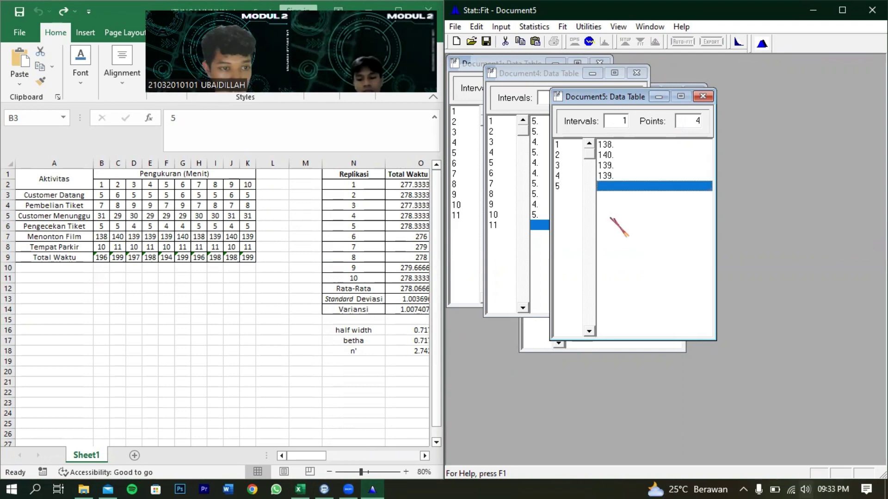
{"action": "type", "text": "140"}
{"action": "key", "text": "Return"}
{"action": "type", "text": "13"}
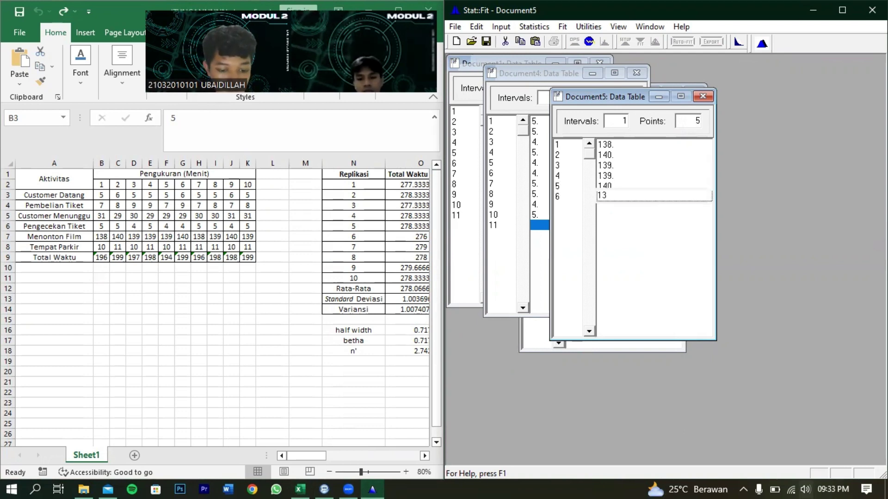
{"action": "type", "text": "8"}
{"action": "key", "text": "Return"}
{"action": "type", "text": "1"}
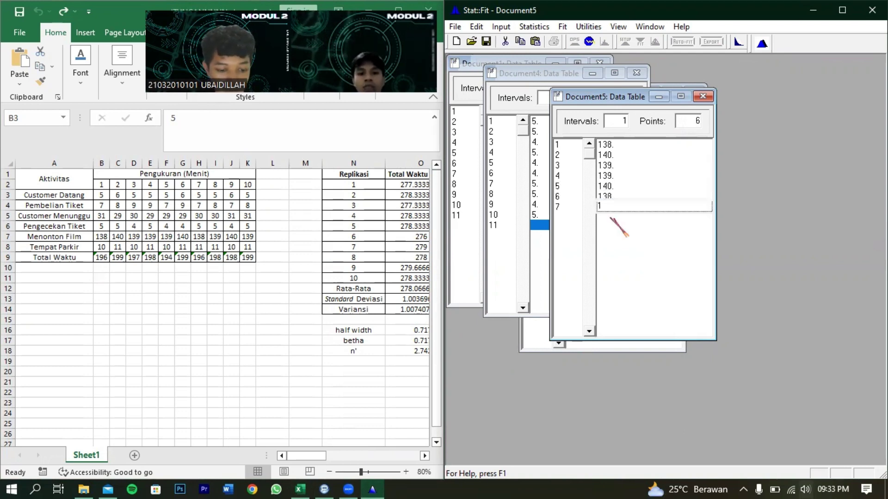
{"action": "type", "text": "39"}
{"action": "key", "text": "Return"}
{"action": "type", "text": "1"}
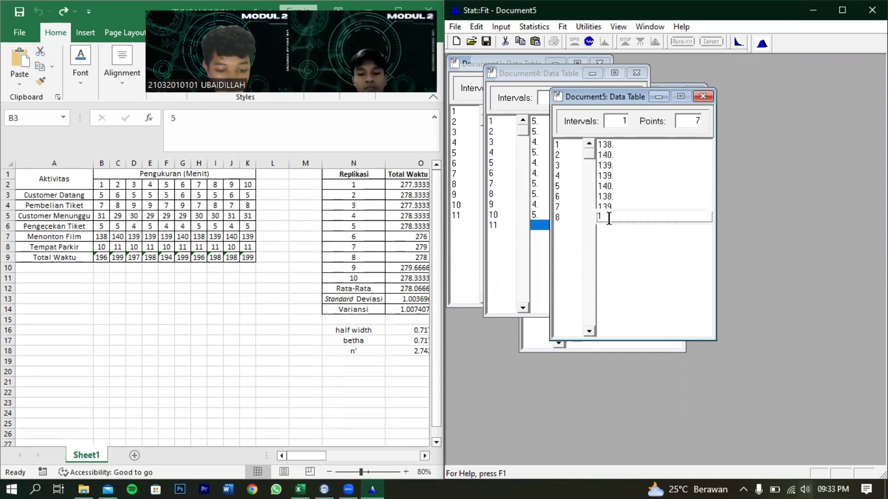
{"action": "type", "text": "40"}
{"action": "key", "text": "Return"}
{"action": "type", "text": "139"}
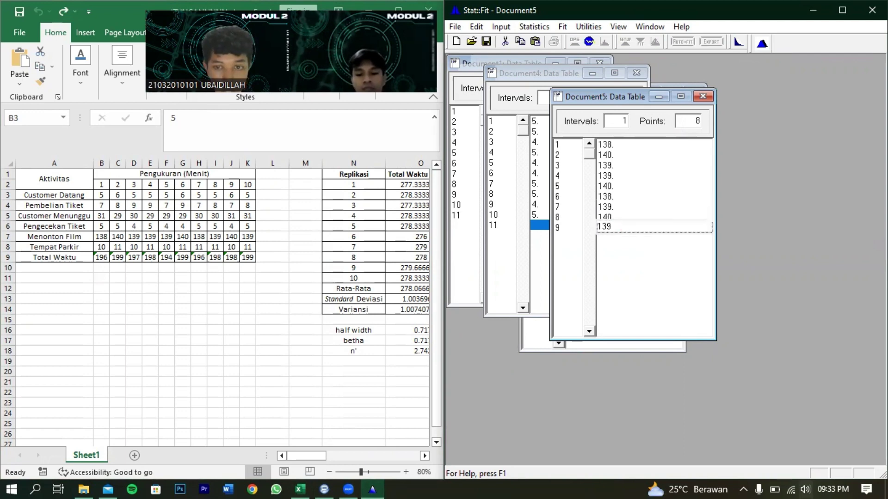
{"action": "key", "text": "Return"}
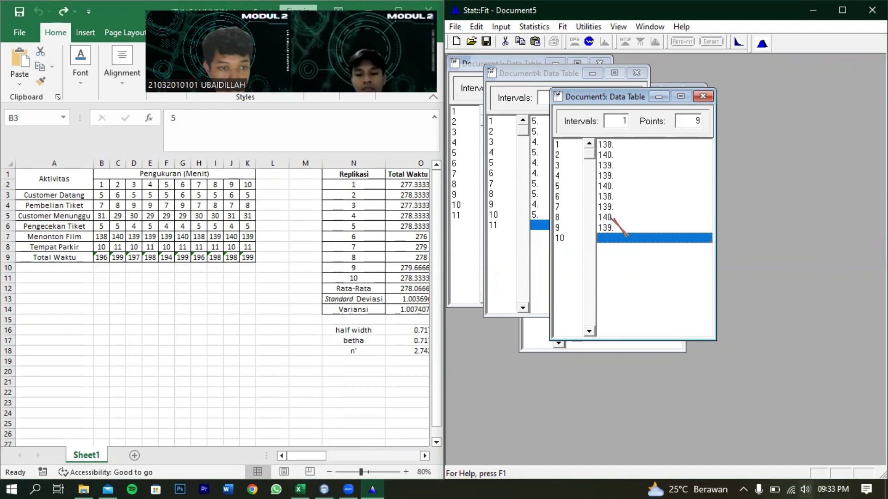
{"action": "left_click", "coordinate": [710, 99]}
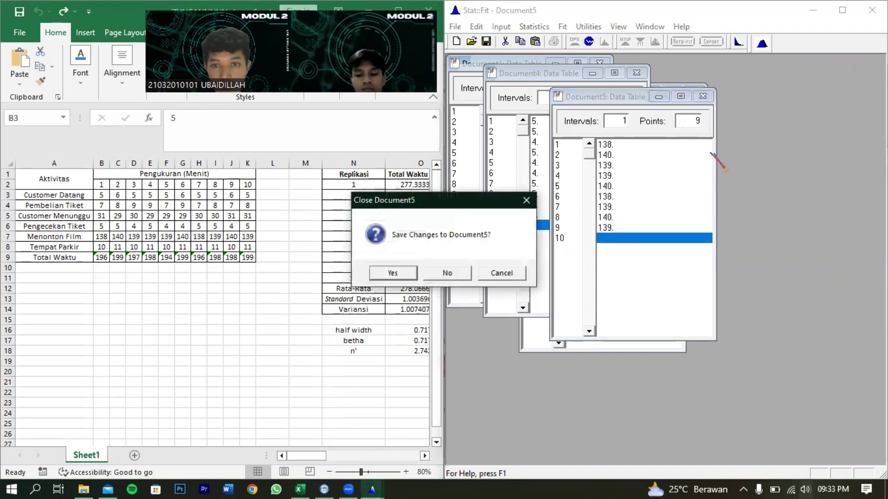
{"action": "left_click", "coordinate": [455, 273]}
Create a new data table and enter the Menonton Film times 138, 140, 139, 139, 139, 140, 138, 139, 140, 139.
{"action": "key", "text": "ctrl+n"}
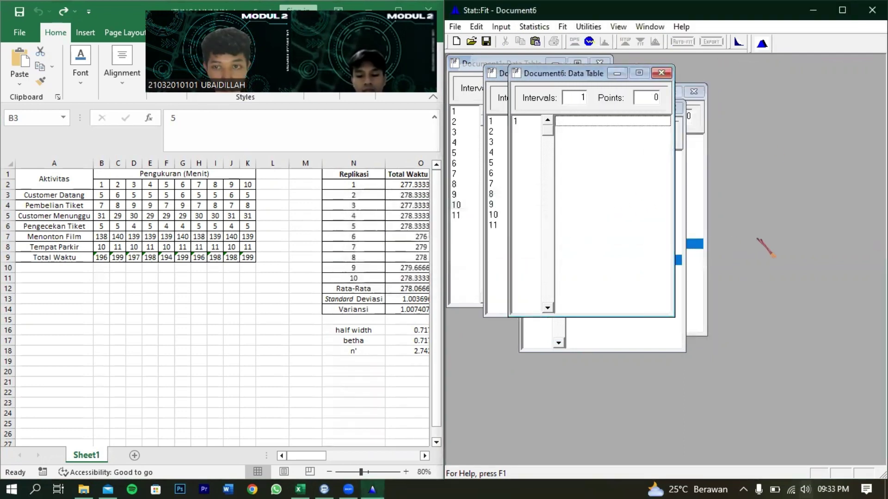
{"action": "left_click", "coordinate": [594, 119]}
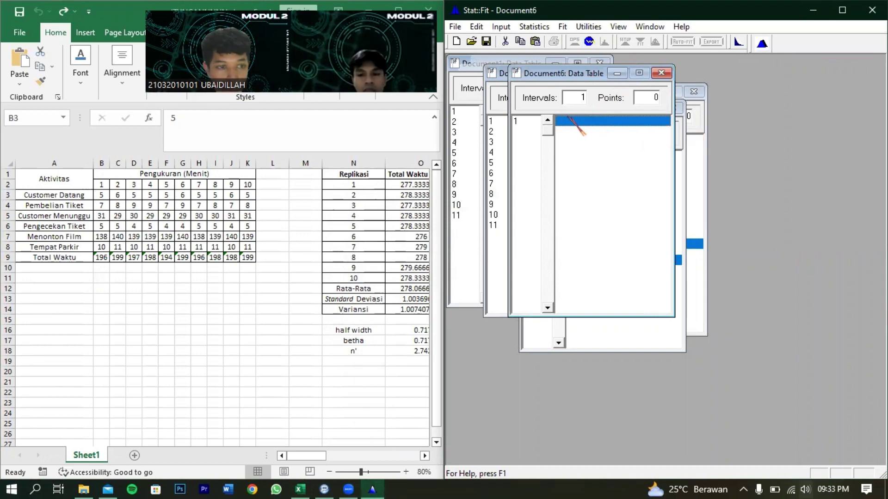
{"action": "type", "text": "138"}
{"action": "key", "text": "Return"}
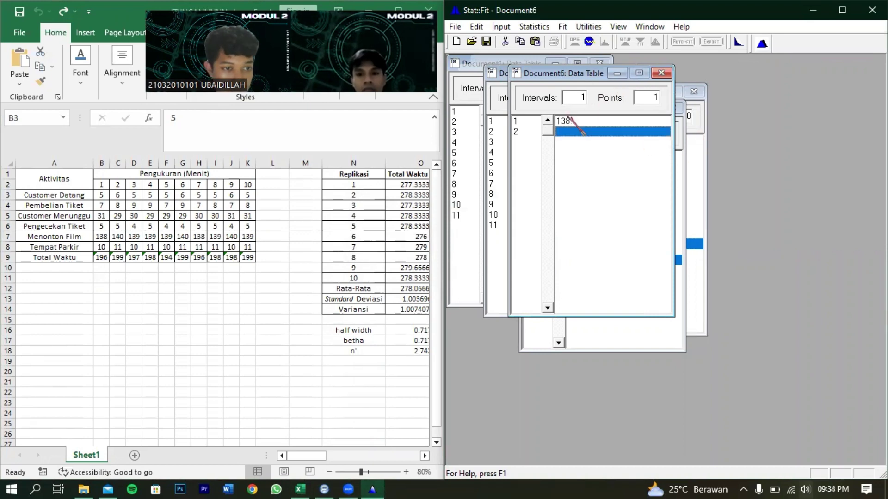
{"action": "type", "text": "140"}
{"action": "key", "text": "Return"}
{"action": "type", "text": "1"}
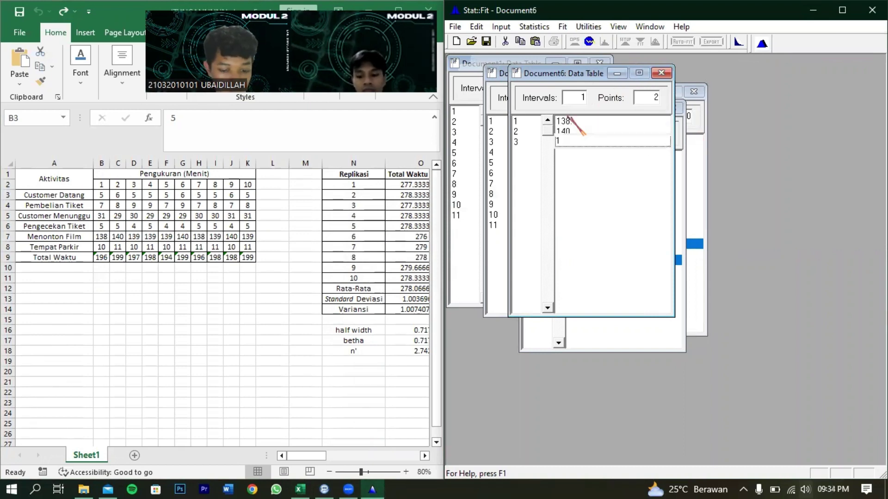
{"action": "type", "text": "39"}
{"action": "key", "text": "Return"}
{"action": "type", "text": "139"}
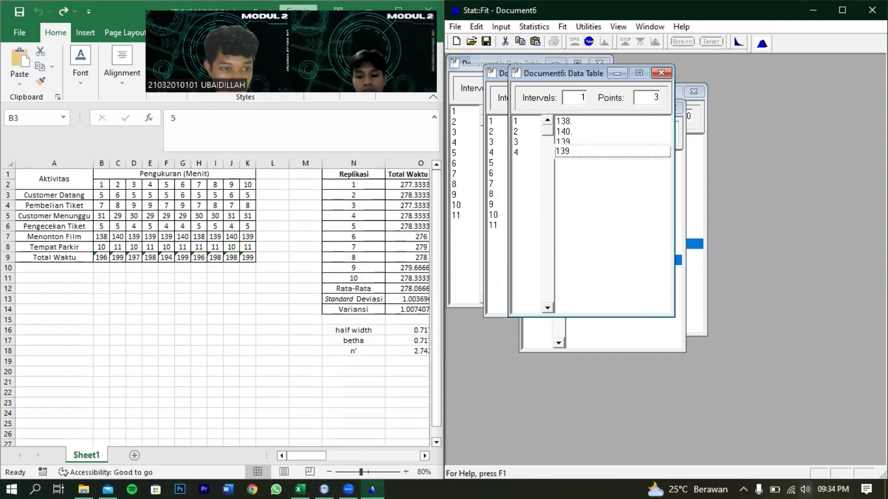
{"action": "key", "text": "Return"}
{"action": "type", "text": "139"}
{"action": "key", "text": "Return"}
{"action": "type", "text": "140"}
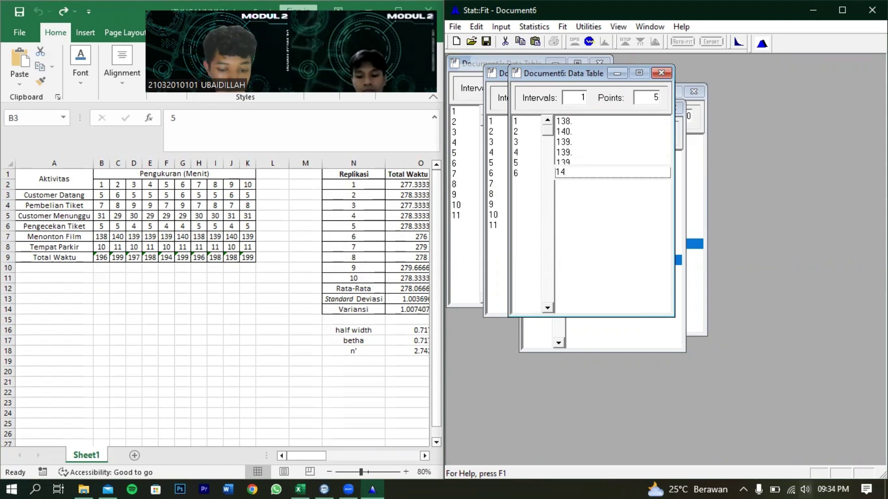
{"action": "key", "text": "Return"}
{"action": "type", "text": "138"}
{"action": "key", "text": "Return"}
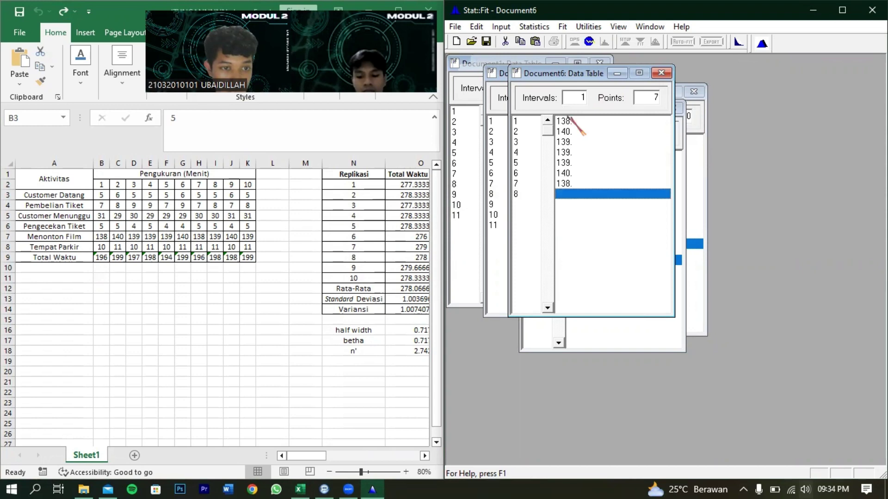
{"action": "type", "text": "1"}
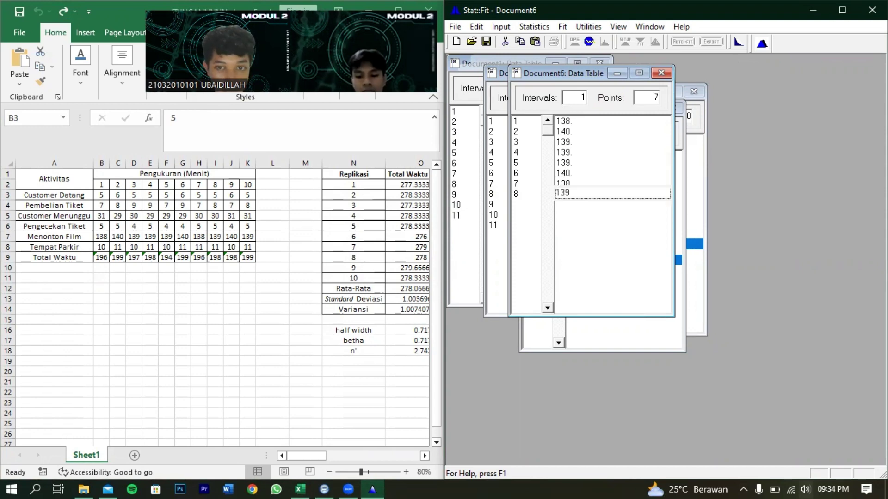
{"action": "type", "text": "39"}
{"action": "key", "text": "Return"}
{"action": "type", "text": "140"}
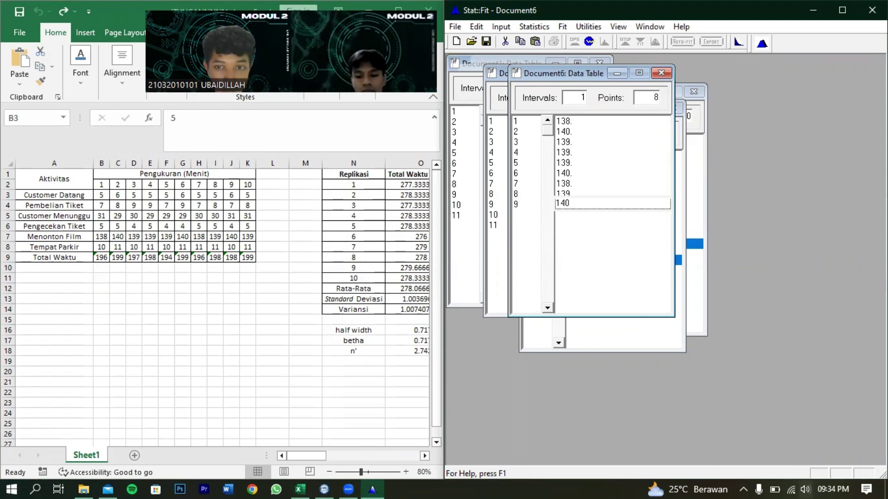
{"action": "key", "text": "Return"}
{"action": "type", "text": "139"}
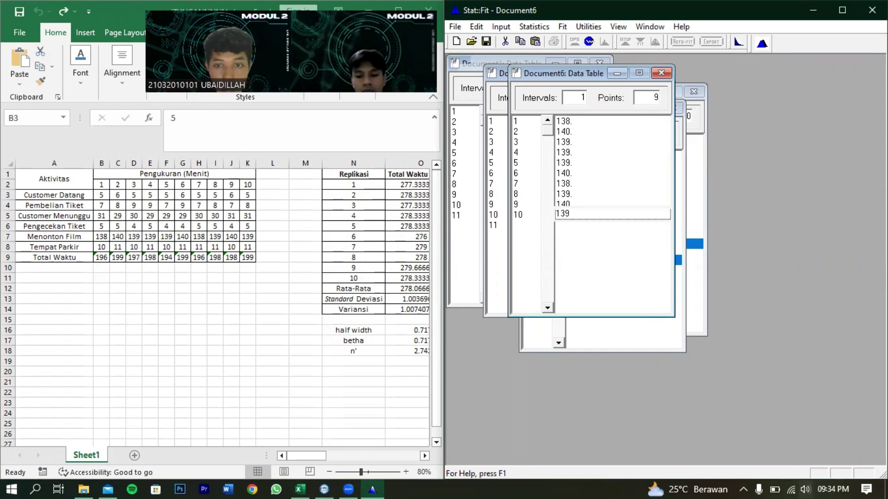
{"action": "key", "text": "Return"}
Auto-fit the Menonton Film data to discrete distributions and export the Binomial fit for ProModel to the clipboard.
{"action": "left_click", "coordinate": [682, 41]}
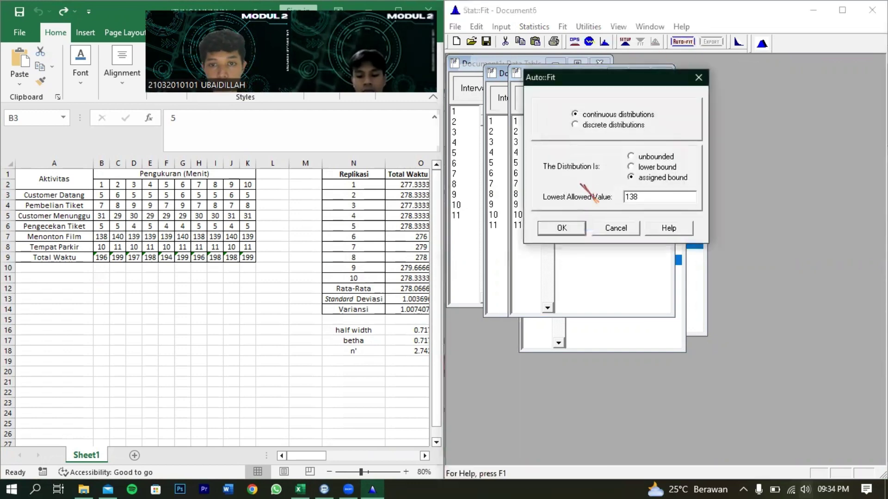
{"action": "left_click", "coordinate": [574, 125]}
{"action": "left_click", "coordinate": [562, 227]}
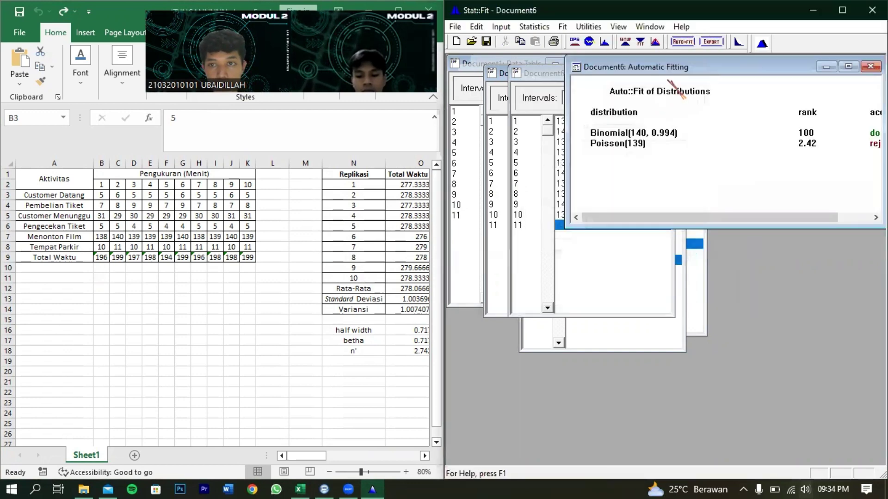
{"action": "left_click", "coordinate": [708, 43]}
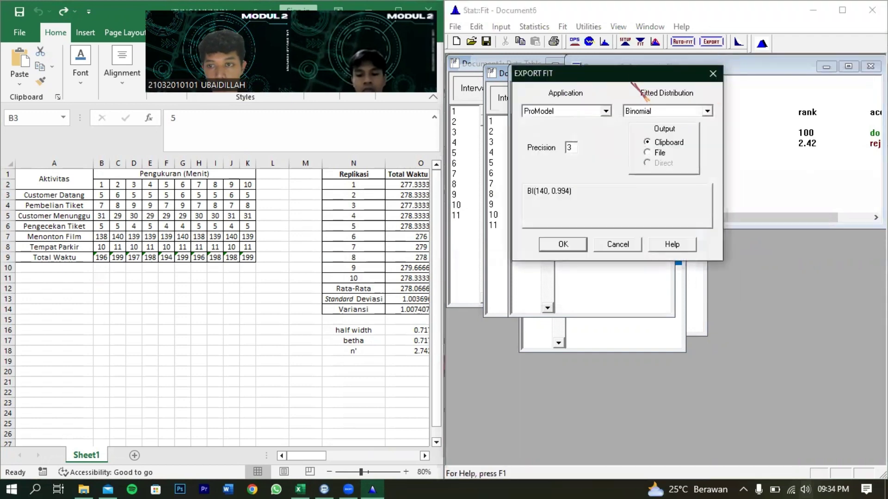
{"action": "left_click", "coordinate": [541, 361]}
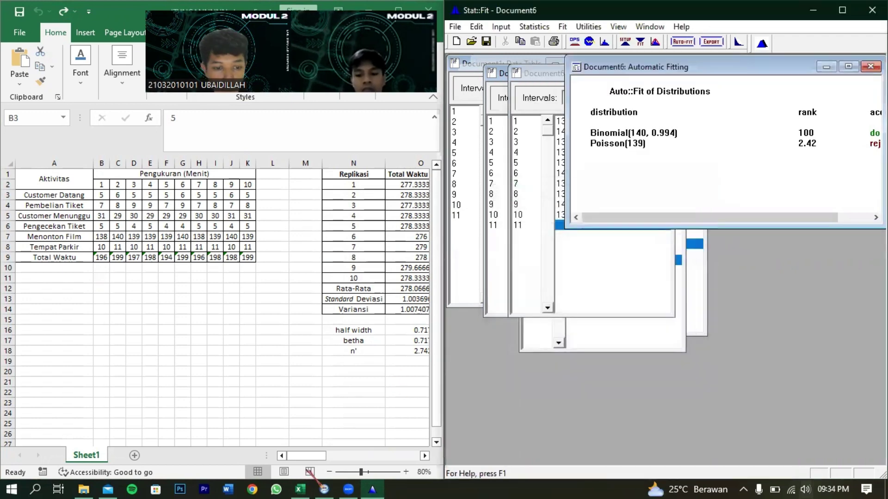
Switch to ProModel and set the move logic of the route to Tempat_parkir to MOVE FOR BI(140, 0.994), closing the logic windows.
{"action": "left_click", "coordinate": [324, 490]}
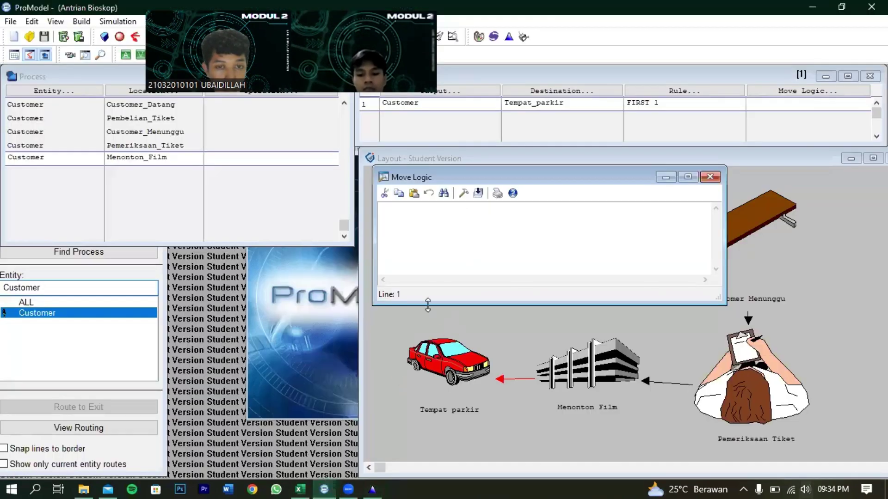
{"action": "left_click", "coordinate": [463, 193]}
{"action": "double_click", "coordinate": [184, 334]}
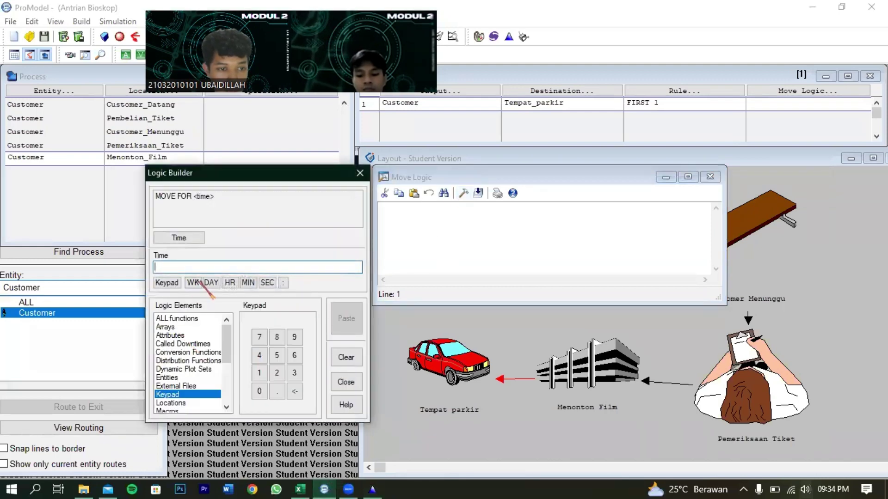
{"action": "type", "text": "BI(140, 0.994)"}
{"action": "left_click", "coordinate": [346, 318]}
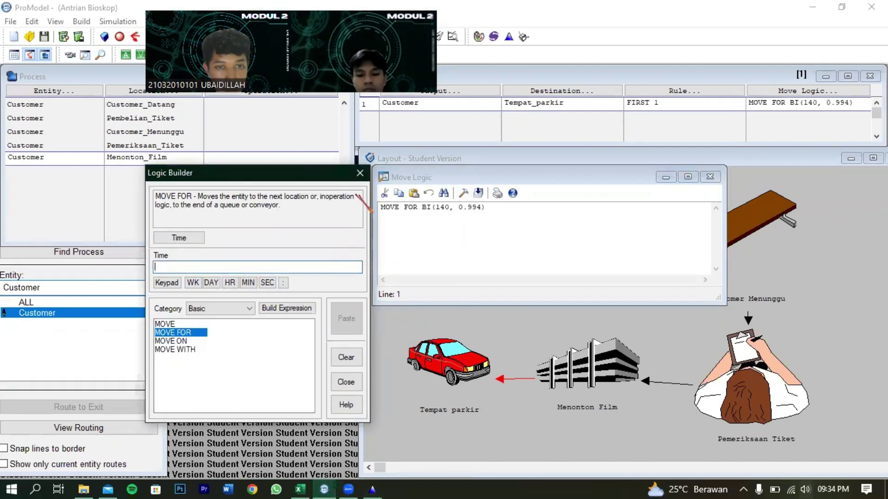
{"action": "left_click", "coordinate": [360, 173]}
{"action": "left_click", "coordinate": [710, 177]}
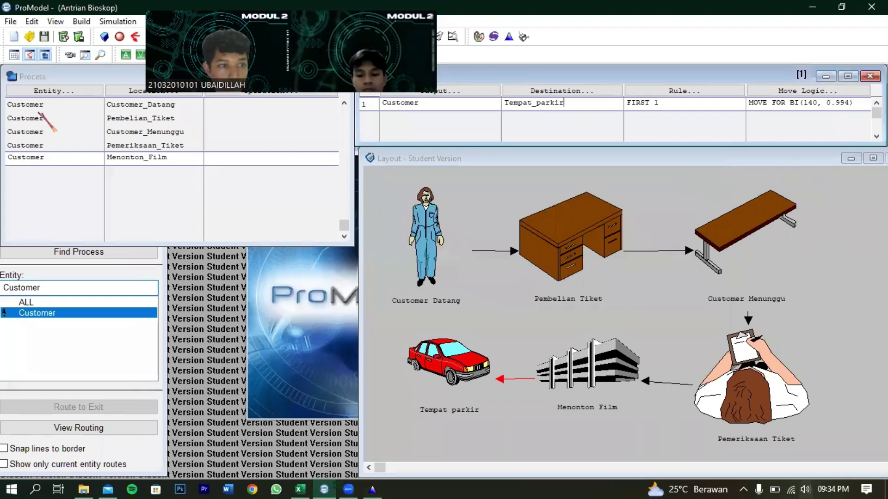
Add a sixth process record for Customer at the location Tempat_parkir.
{"action": "left_click", "coordinate": [56, 170]}
{"action": "left_click", "coordinate": [55, 90]}
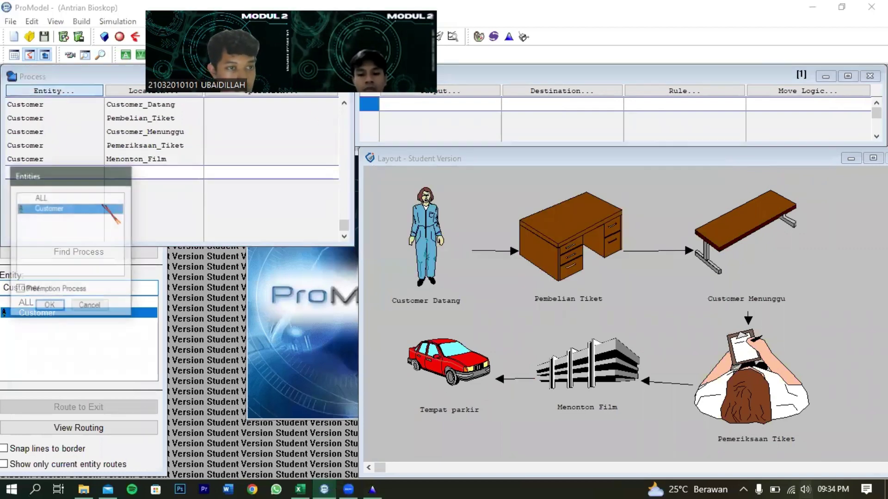
{"action": "double_click", "coordinate": [92, 208]}
{"action": "left_click", "coordinate": [133, 92]}
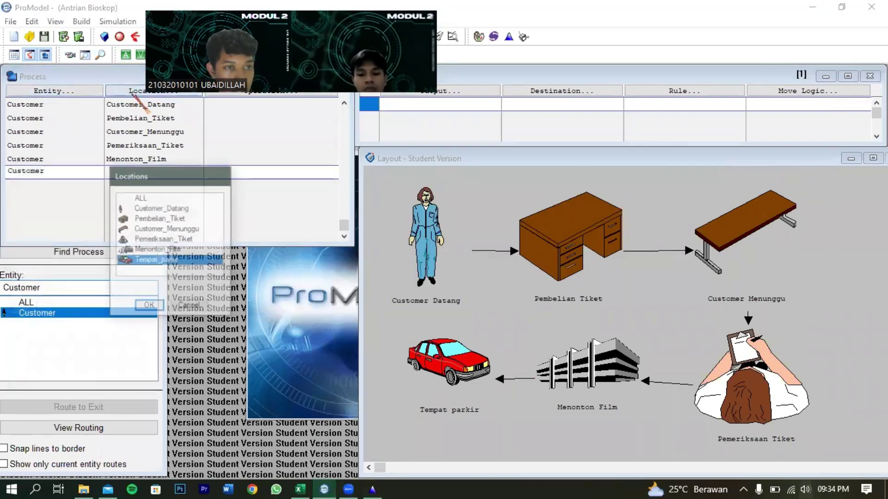
{"action": "double_click", "coordinate": [150, 261]}
Route the Tempat_parkir process with output Customer to the destination EXIT, and open that route's move logic.
{"action": "left_click", "coordinate": [474, 92]}
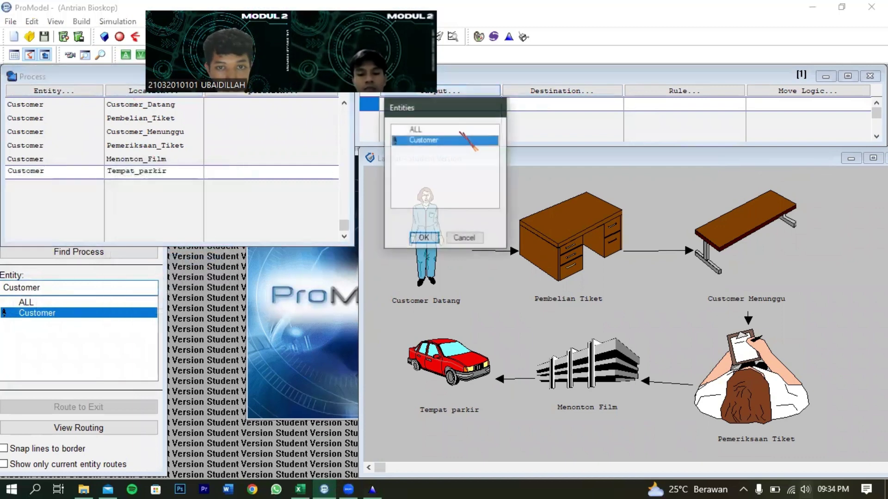
{"action": "double_click", "coordinate": [423, 139]}
{"action": "left_click", "coordinate": [540, 93]}
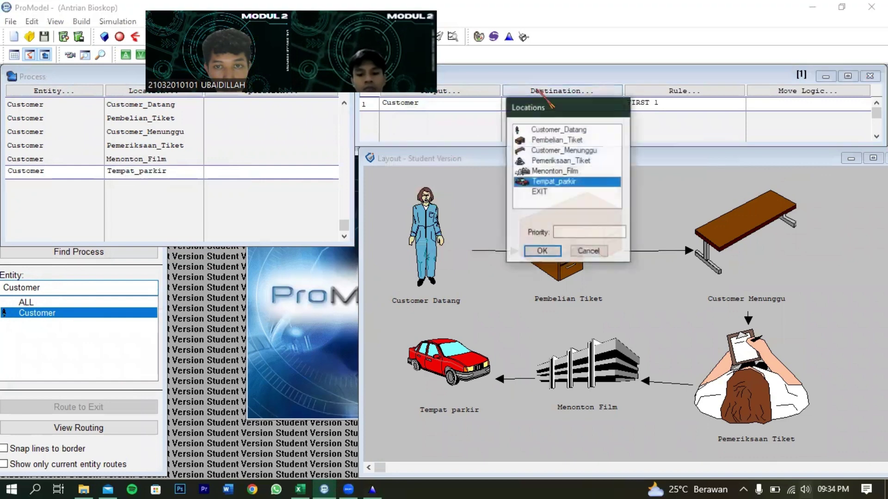
{"action": "double_click", "coordinate": [539, 192]}
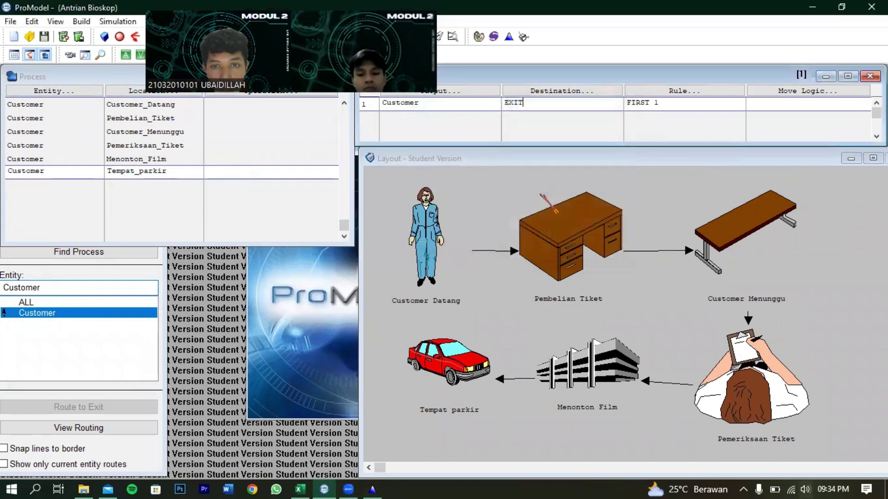
{"action": "left_click", "coordinate": [781, 92]}
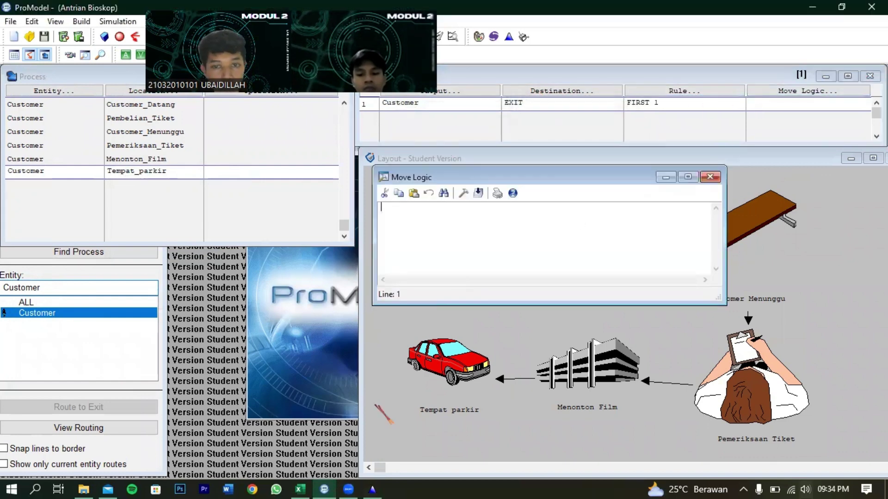
Switch to Stat::Fit beside the Excel measurements, close the previous automatic fitting results and start a new document.
{"action": "left_click", "coordinate": [372, 489]}
{"action": "left_click", "coordinate": [303, 488]}
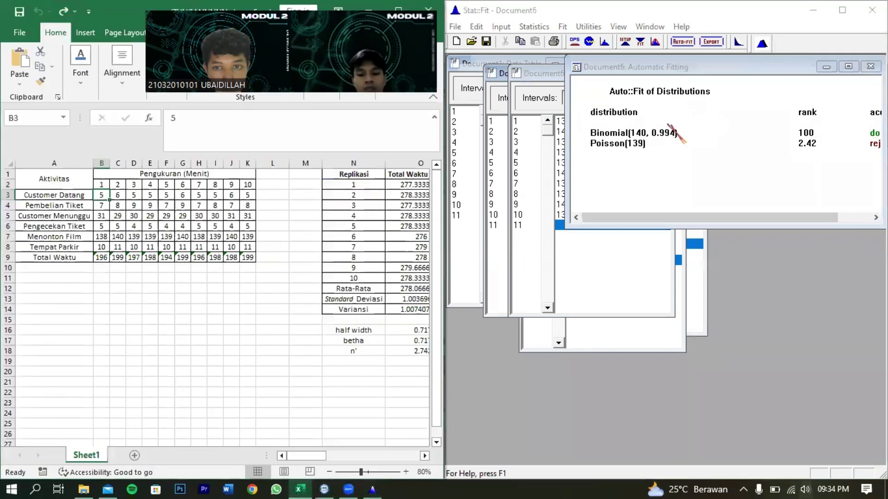
{"action": "left_click", "coordinate": [870, 66]}
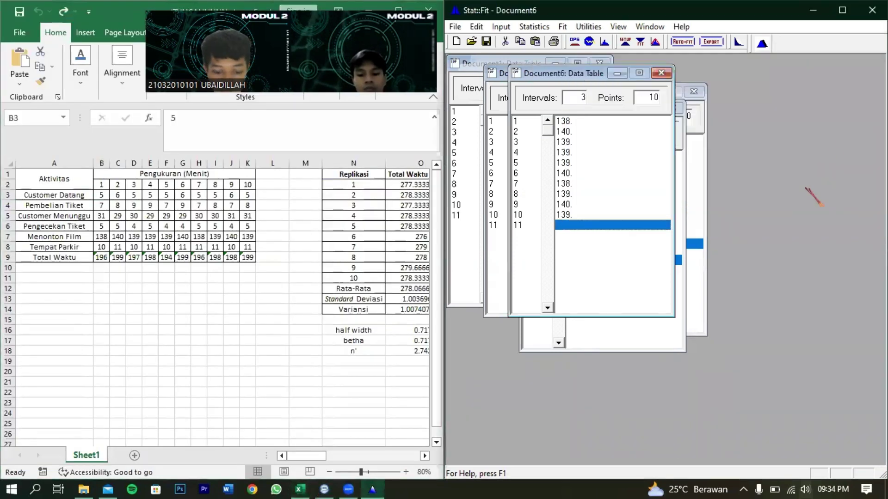
{"action": "key", "text": "ctrl+n"}
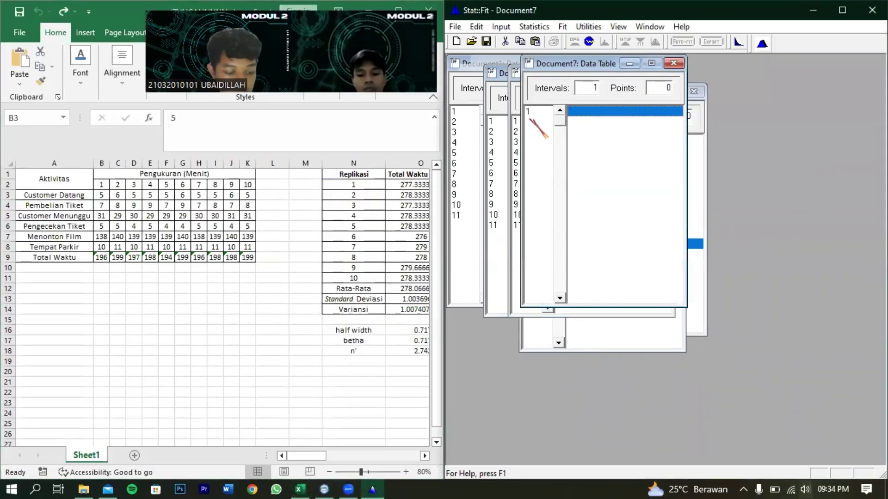
Enter the ten Tempat Parkir measurements in the data table: 10, 11, 10, 11, 10, 11, 11, 11, 10, 11.
{"action": "type", "text": "10"}
{"action": "key", "text": "Return"}
{"action": "type", "text": "11"}
{"action": "key", "text": "Return"}
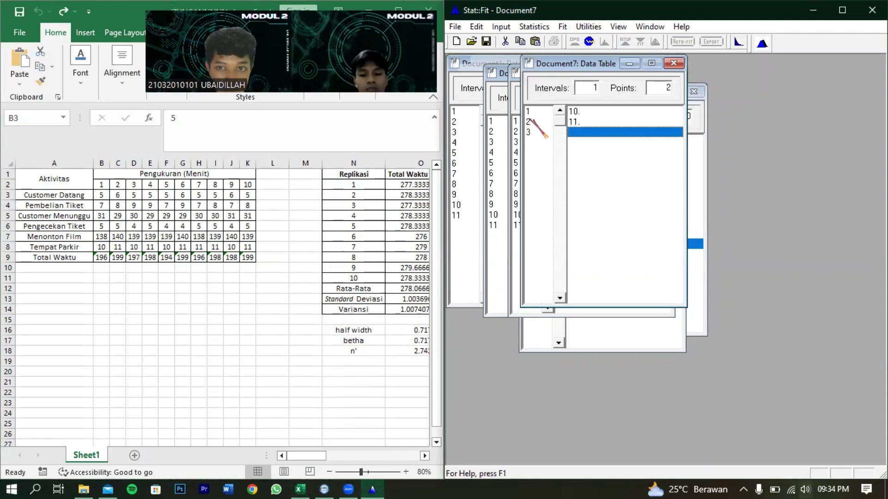
{"action": "type", "text": "10"}
{"action": "key", "text": "Return"}
{"action": "type", "text": "11"}
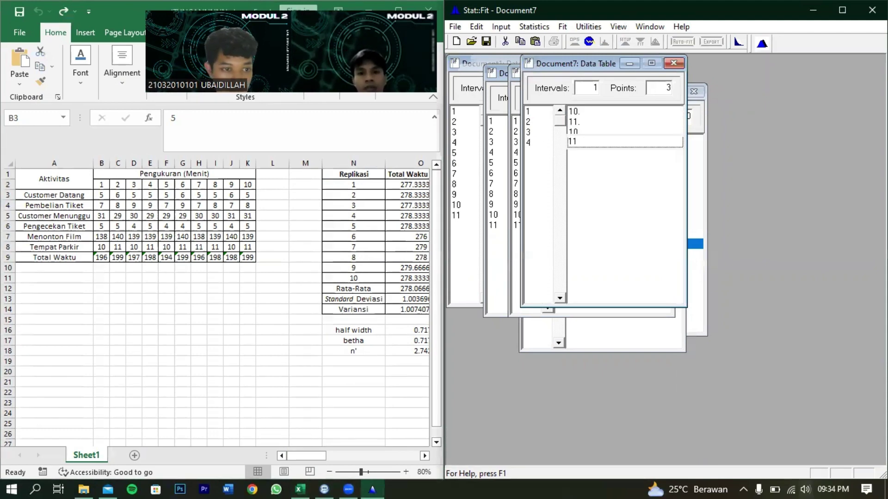
{"action": "key", "text": "Return"}
{"action": "type", "text": "10"}
{"action": "key", "text": "Return"}
{"action": "type", "text": "11"}
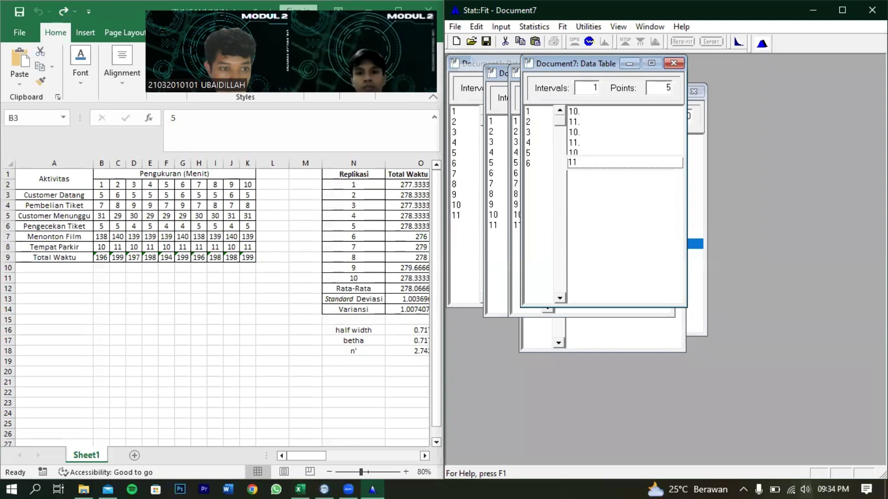
{"action": "key", "text": "Return"}
{"action": "type", "text": "11"}
{"action": "key", "text": "Return"}
{"action": "type", "text": "11"}
{"action": "key", "text": "Return"}
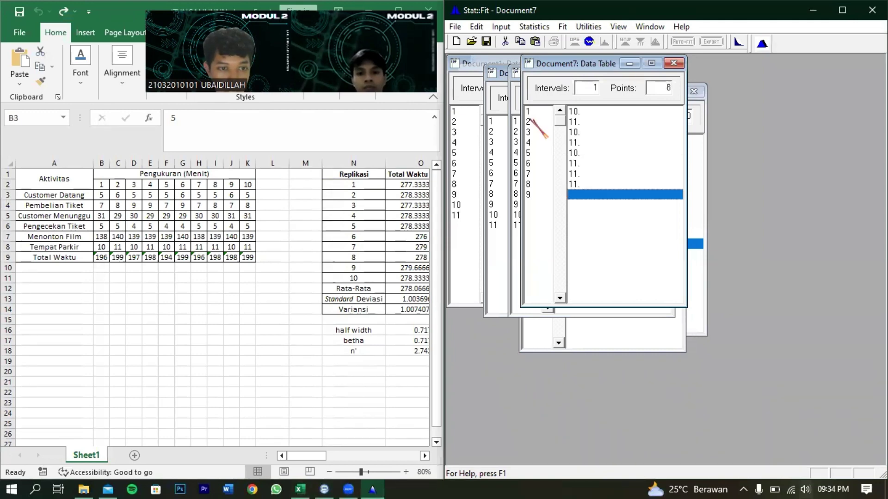
{"action": "type", "text": "10"}
{"action": "key", "text": "Return"}
{"action": "type", "text": "11"}
{"action": "key", "text": "Return"}
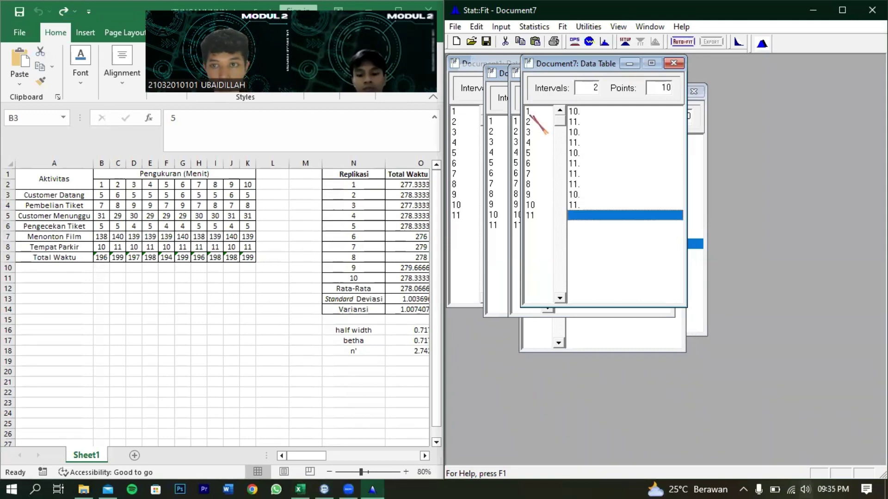
Auto-fit the Tempat Parkir data to discrete distributions and export the Binomial fit for ProModel to the clipboard.
{"action": "left_click", "coordinate": [682, 41]}
{"action": "left_click", "coordinate": [596, 125]}
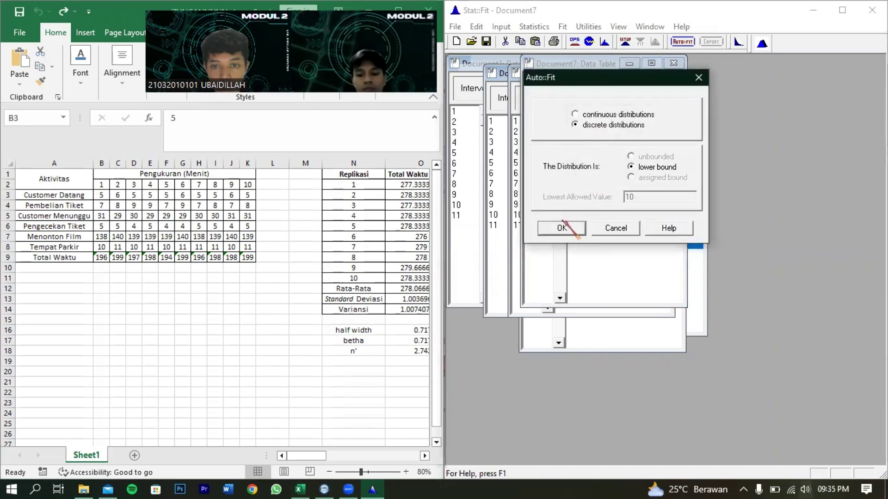
{"action": "left_click", "coordinate": [562, 227]}
{"action": "left_click", "coordinate": [710, 42]}
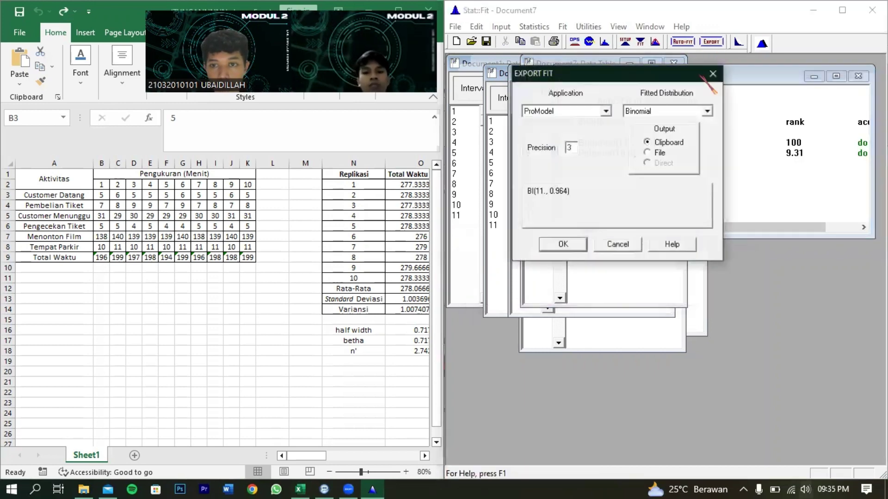
{"action": "left_click", "coordinate": [572, 243]}
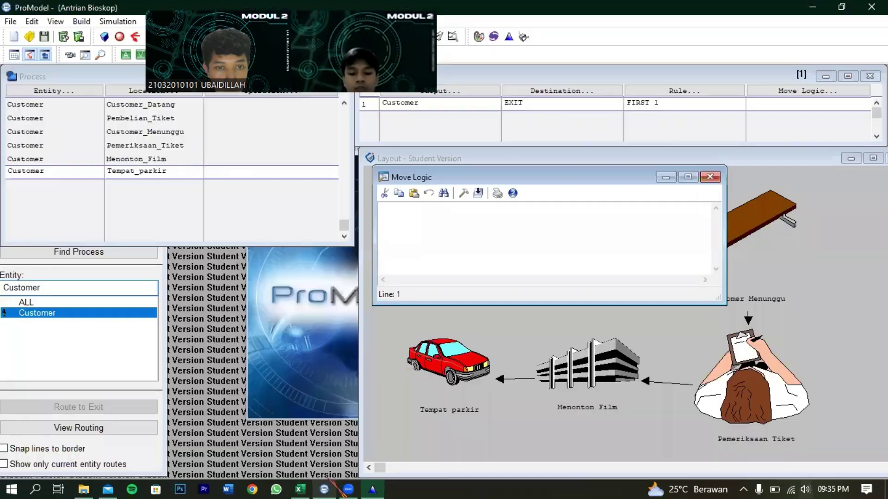
Switch to ProModel and set the move logic of the EXIT route to MOVE FOR BI(11., 0.964), closing the logic windows.
{"action": "left_click", "coordinate": [324, 489]}
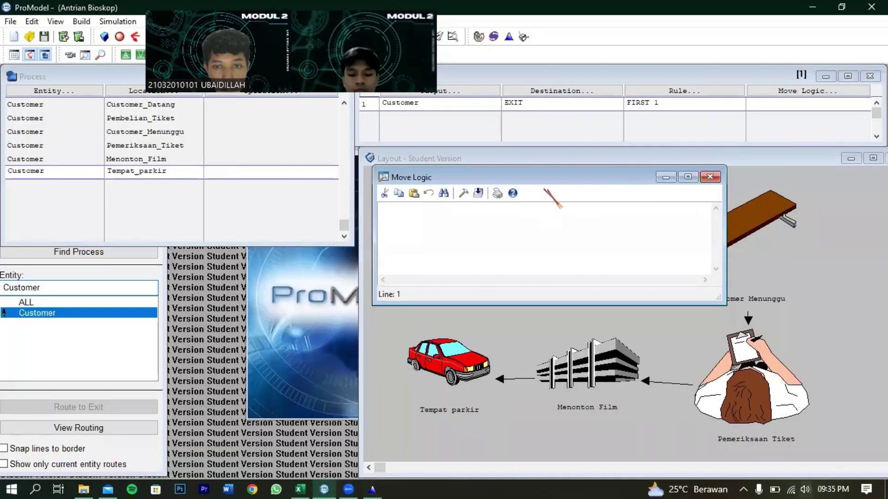
{"action": "left_click", "coordinate": [463, 194]}
{"action": "left_click", "coordinate": [187, 333]}
{"action": "double_click", "coordinate": [190, 334]}
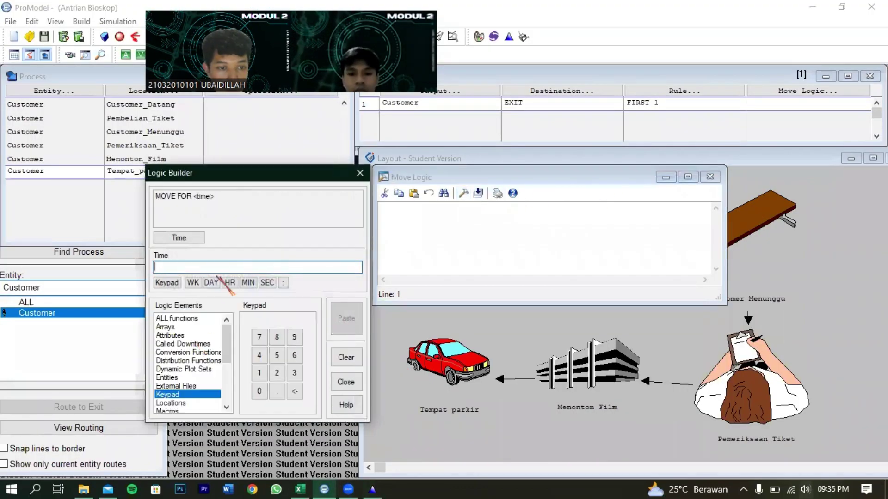
{"action": "type", "text": "BI(11., 0.964)"}
{"action": "left_click", "coordinate": [346, 318]}
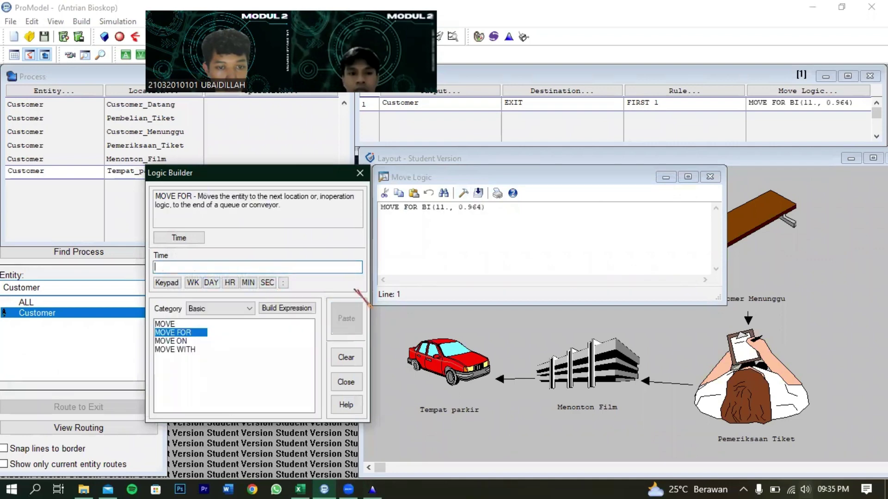
{"action": "left_click", "coordinate": [710, 178]}
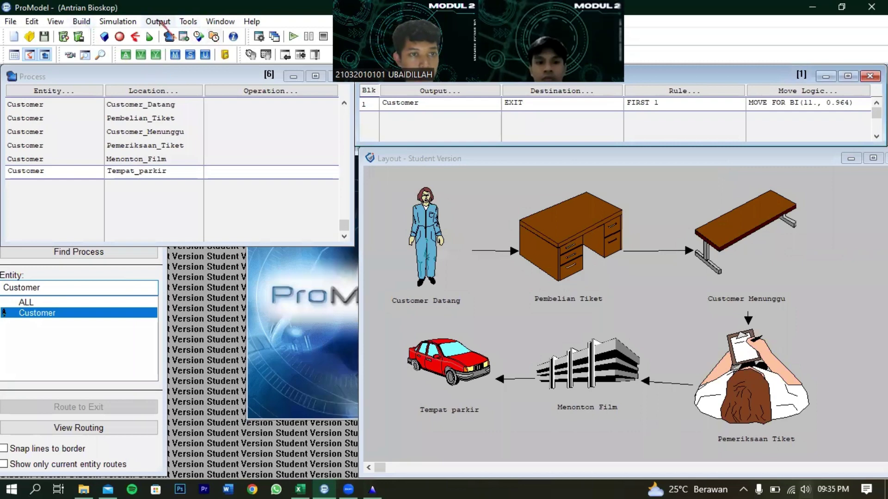
Set the simulation options to a run time of 8 hours and 10 replications.
{"action": "left_click", "coordinate": [125, 21]}
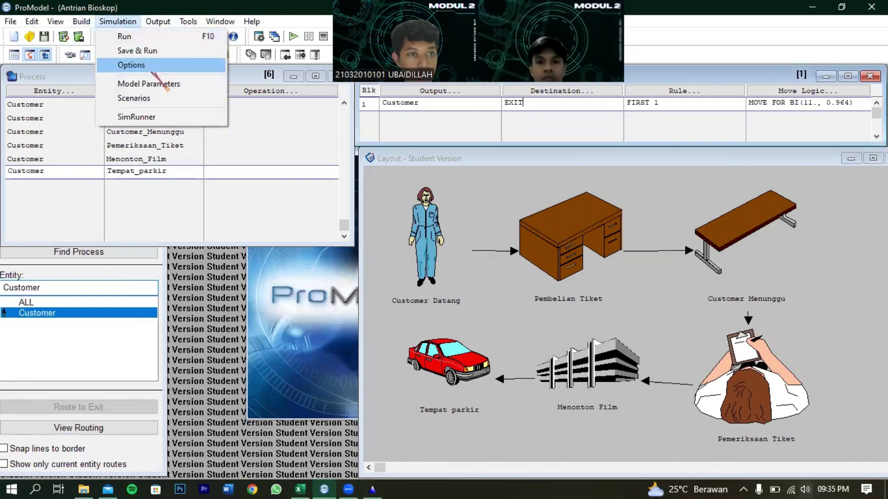
{"action": "left_click", "coordinate": [132, 64]}
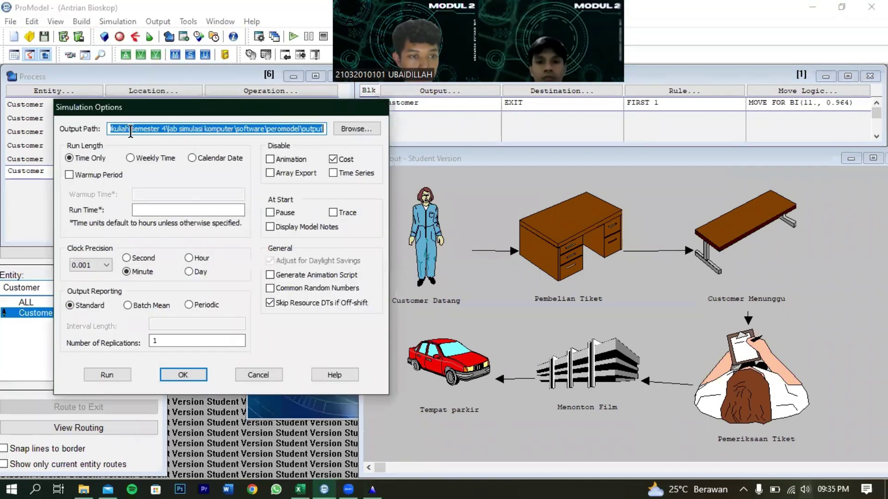
{"action": "left_click", "coordinate": [166, 211]}
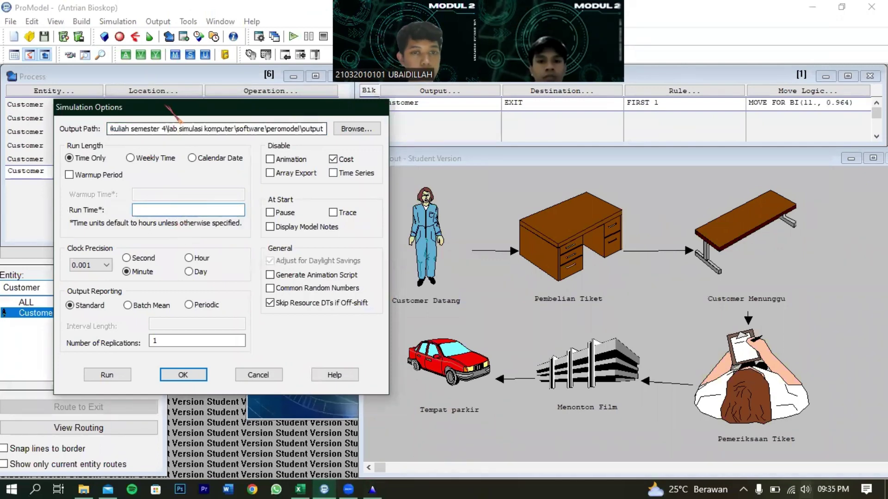
{"action": "left_click_drag", "start_coordinate": [173, 108], "coordinate": [285, 119]}
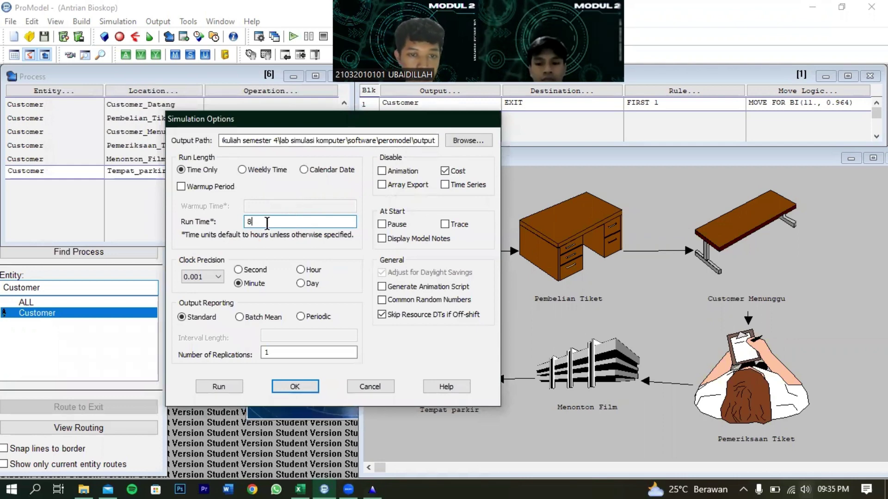
{"action": "double_click", "coordinate": [312, 226]}
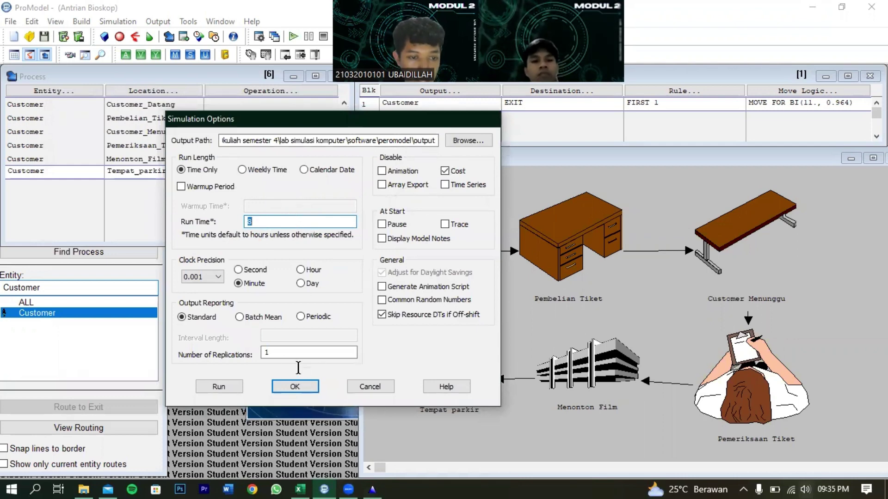
{"action": "double_click", "coordinate": [279, 353]}
{"action": "type", "text": "10"}
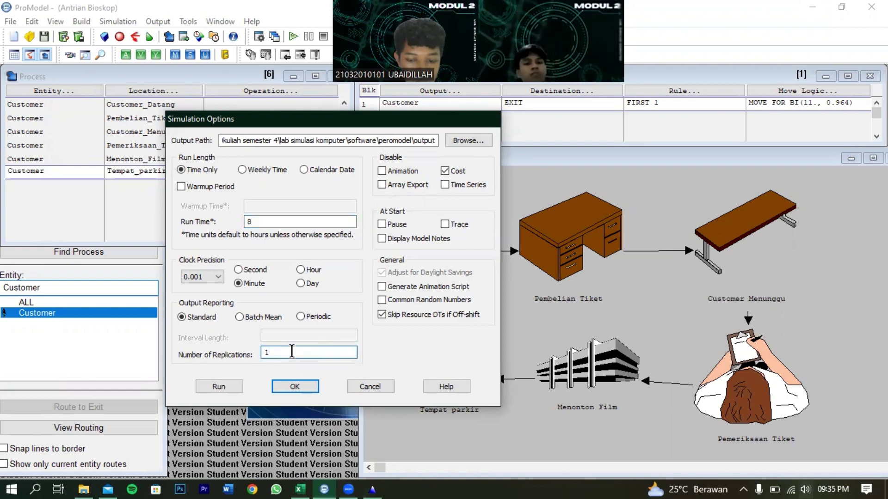
{"action": "left_click", "coordinate": [318, 388]}
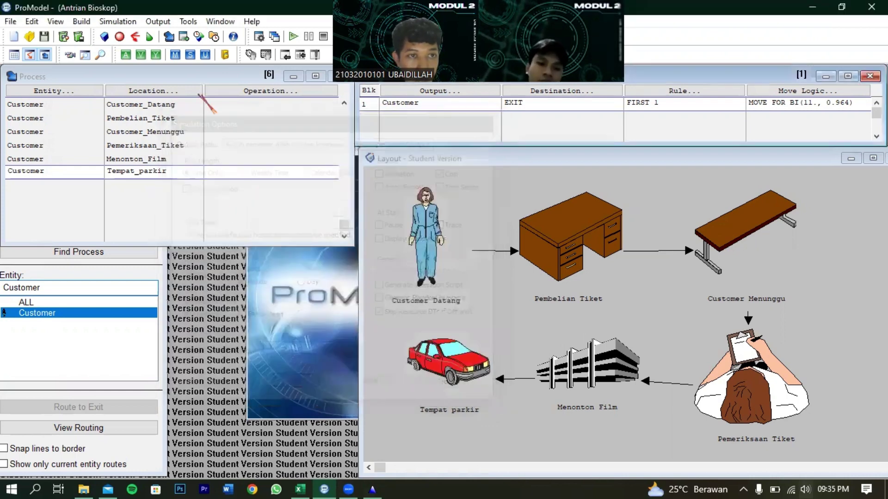
Start the simulation run, saving the model as PEROMODEL.mod in the Models folder.
{"action": "left_click", "coordinate": [118, 21]}
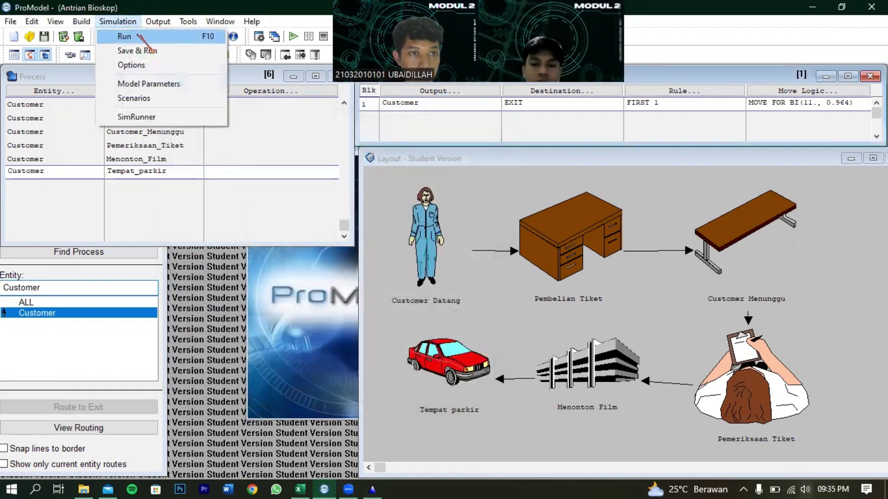
{"action": "left_click", "coordinate": [134, 36]}
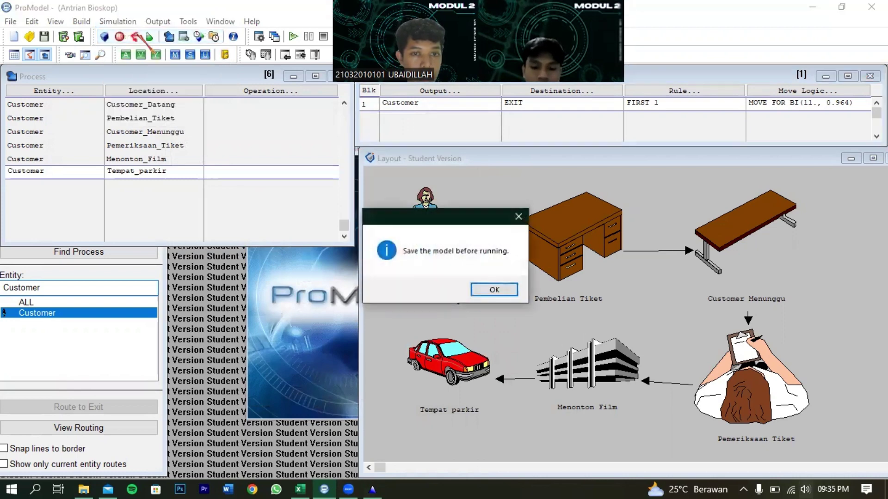
{"action": "left_click", "coordinate": [494, 290]}
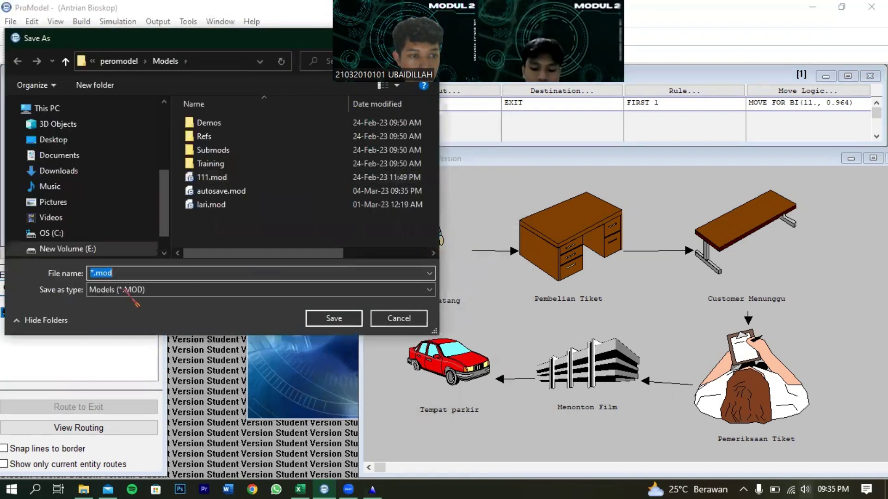
{"action": "left_click", "coordinate": [93, 273]}
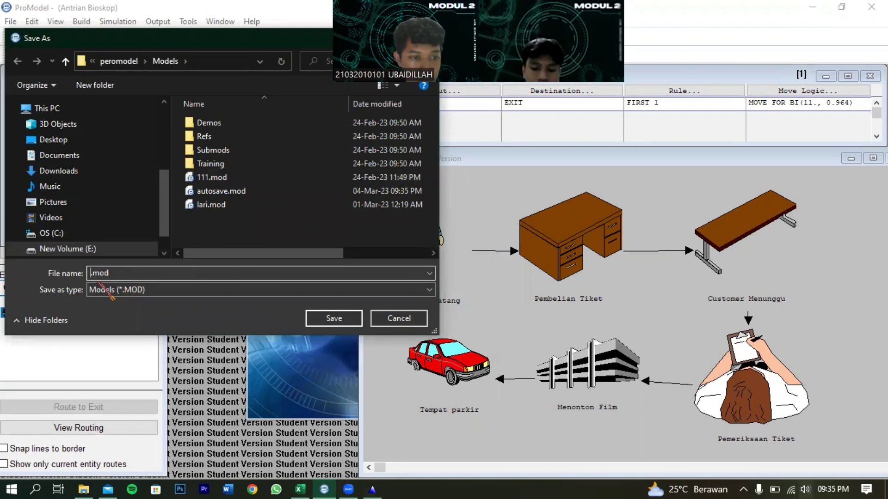
{"action": "type", "text": "PERO"}
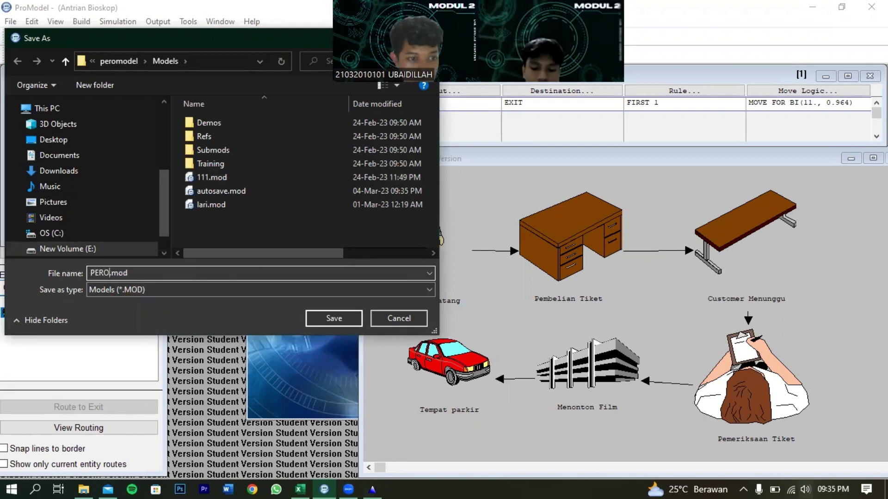
{"action": "type", "text": "MODEL"}
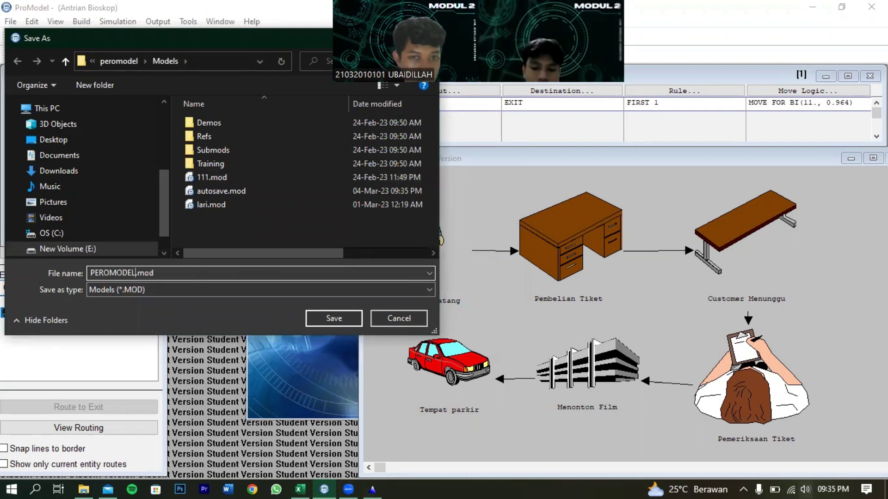
{"action": "key", "text": "Return"}
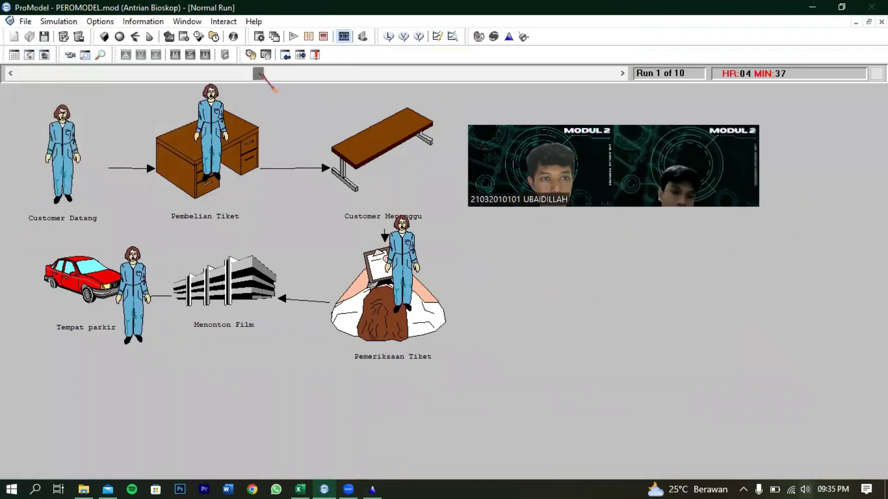
Speed the simulation up to maximum and open the results of all Normal Run replications in a maximized general report.
{"action": "left_click_drag", "start_coordinate": [260, 73], "coordinate": [620, 73]}
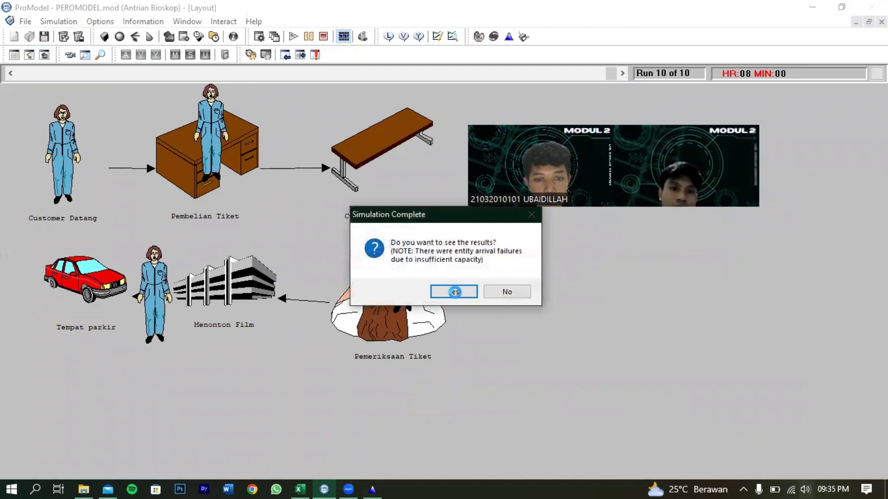
{"action": "left_click", "coordinate": [454, 291]}
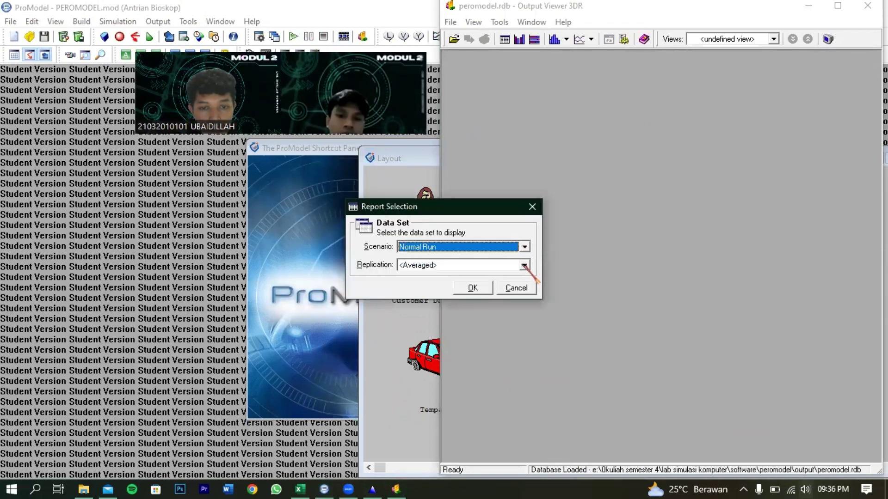
{"action": "left_click", "coordinate": [524, 264]}
{"action": "left_click", "coordinate": [418, 285]}
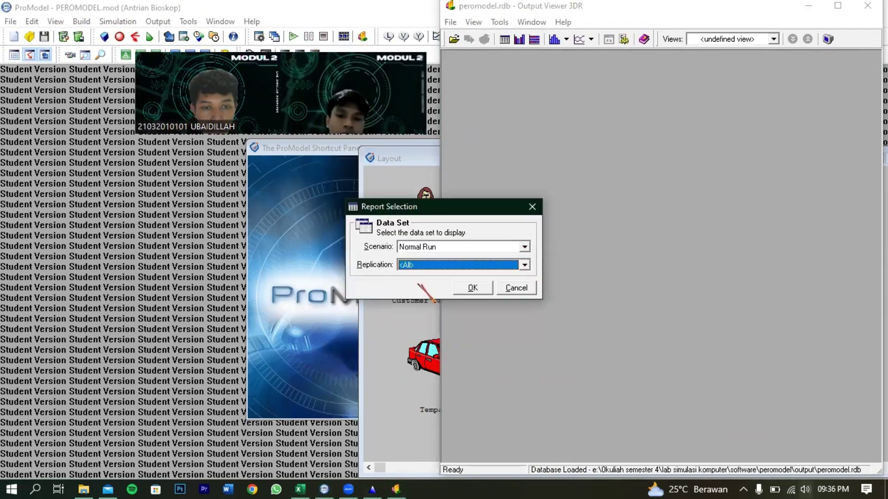
{"action": "left_click", "coordinate": [473, 288]}
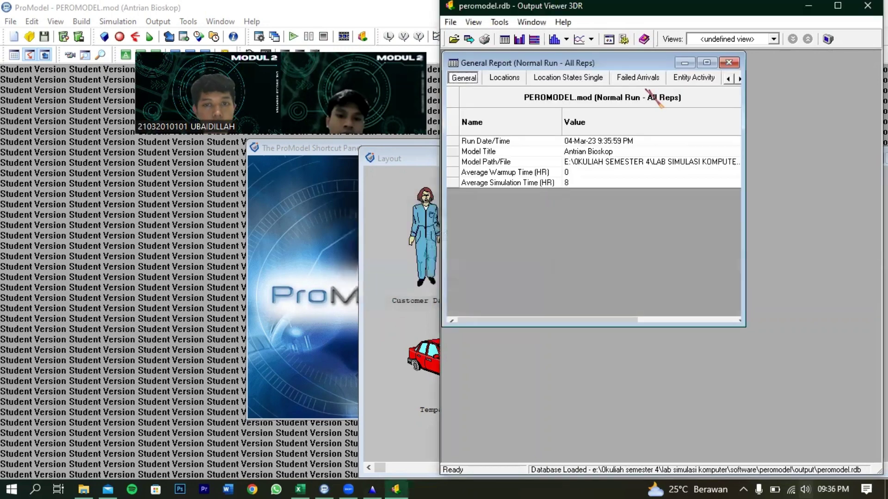
{"action": "left_click", "coordinate": [838, 6]}
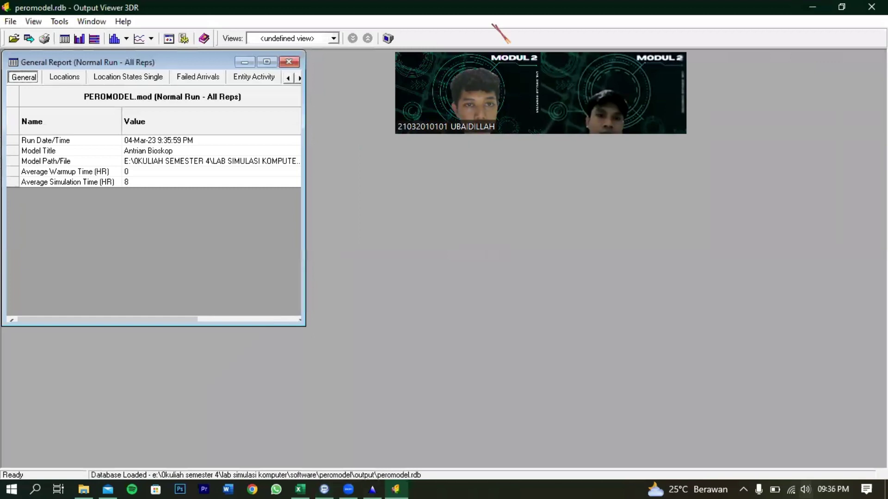
{"action": "left_click", "coordinate": [267, 62]}
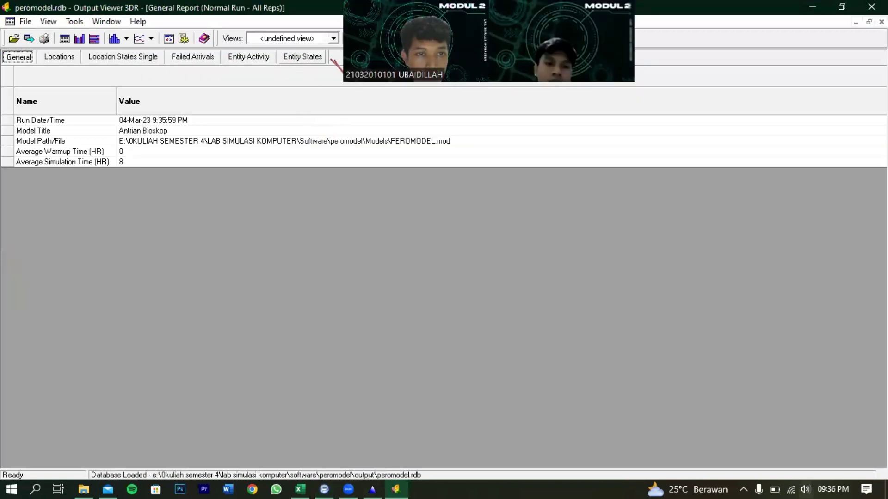
Show the entity activity results for all replications and export the report data as PEROMODEL.mod (Normal Run - All Reps).csv in folder 2.
{"action": "left_click", "coordinate": [245, 56]}
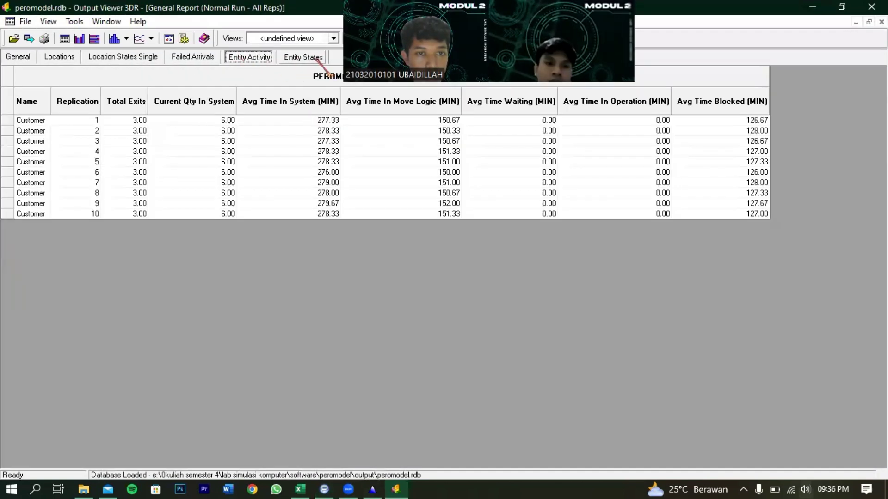
{"action": "left_click", "coordinate": [305, 57]}
{"action": "left_click", "coordinate": [254, 56]}
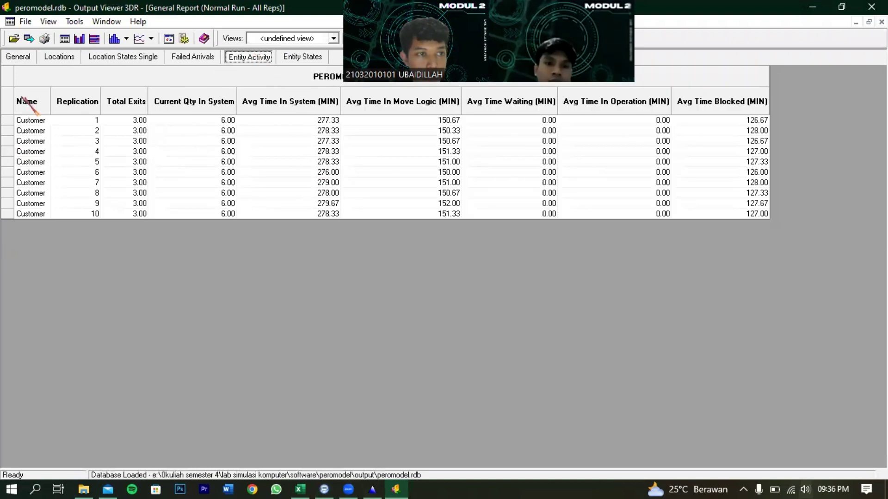
{"action": "left_click", "coordinate": [30, 39]}
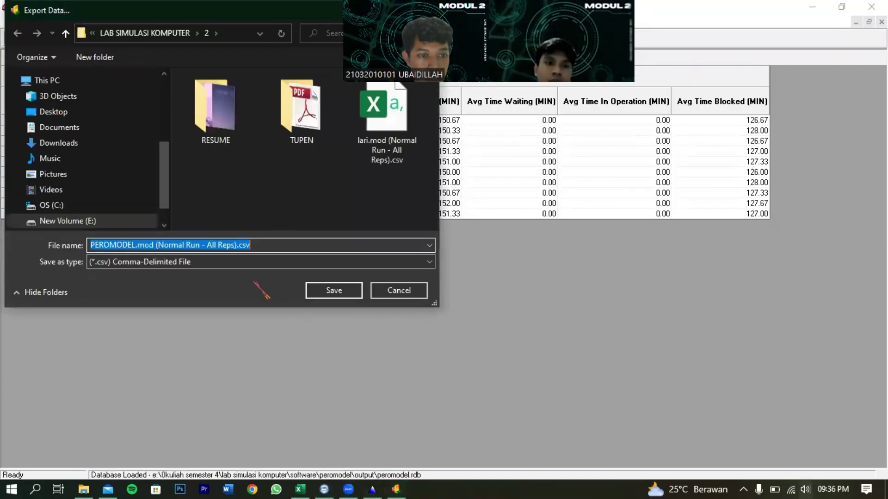
{"action": "left_click", "coordinate": [343, 291]}
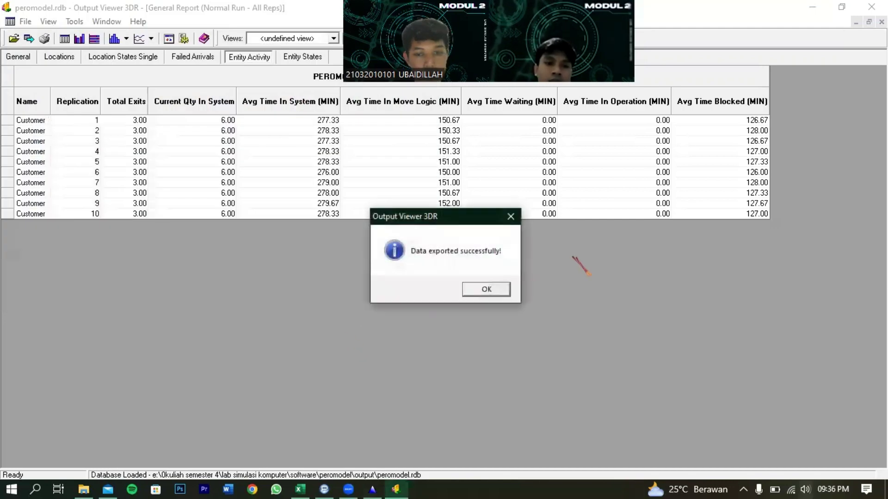
{"action": "left_click", "coordinate": [484, 290]}
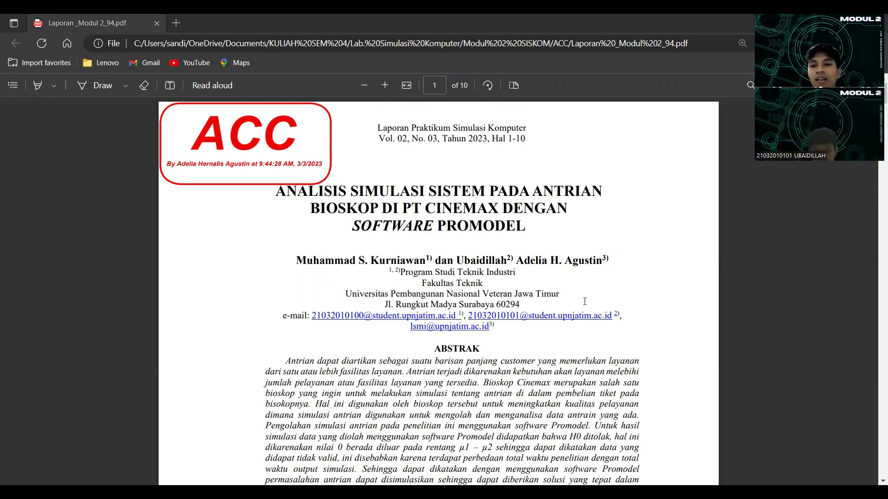
Read the abstract and the Pendahuluan section of the Laporan _Modul 2_94.pdf report on the Cinemax cinema queue.
{"action": "scroll", "coordinate": [585, 306], "scroll_direction": "down", "scroll_amount": 3}
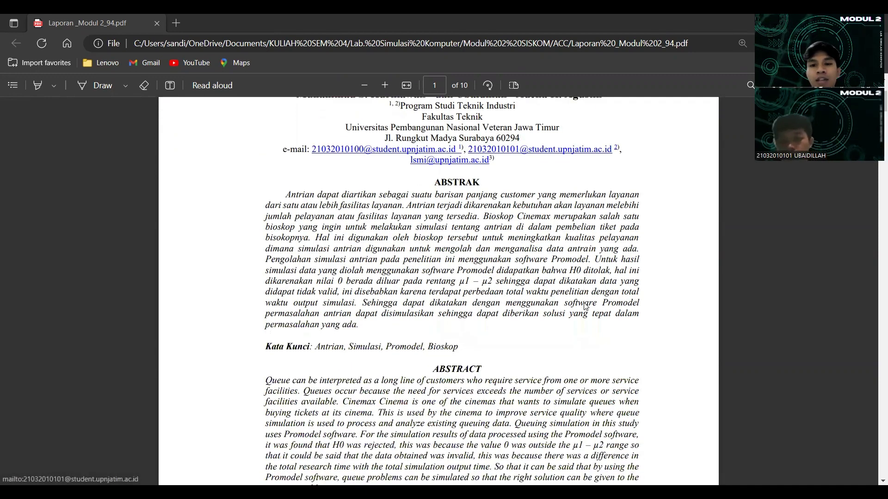
{"action": "scroll", "coordinate": [586, 306], "scroll_direction": "down", "scroll_amount": 1}
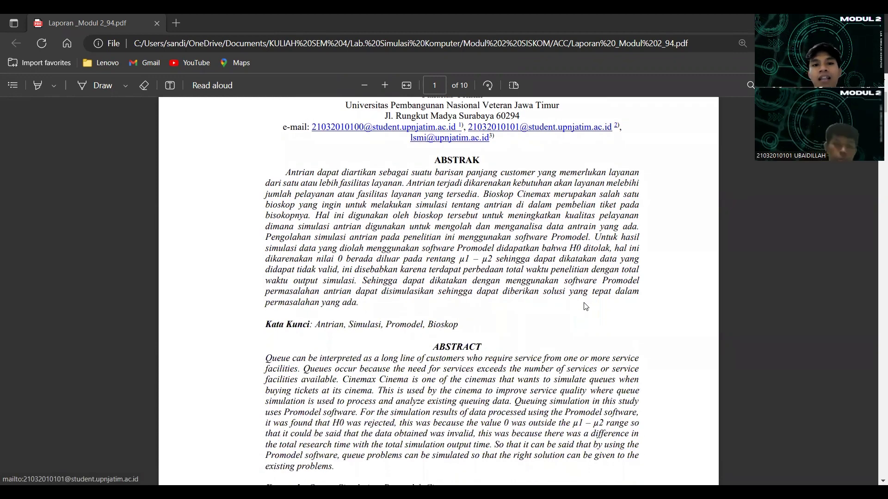
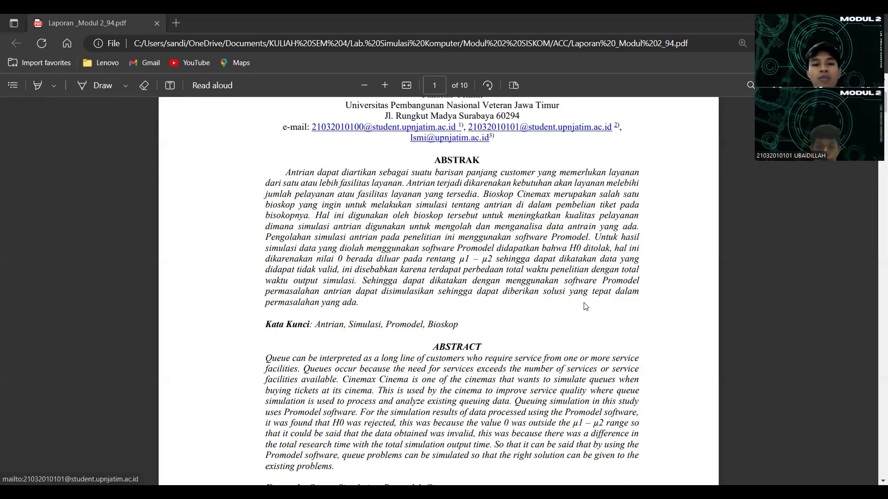
{"action": "scroll", "coordinate": [586, 307], "scroll_direction": "down", "scroll_amount": 10}
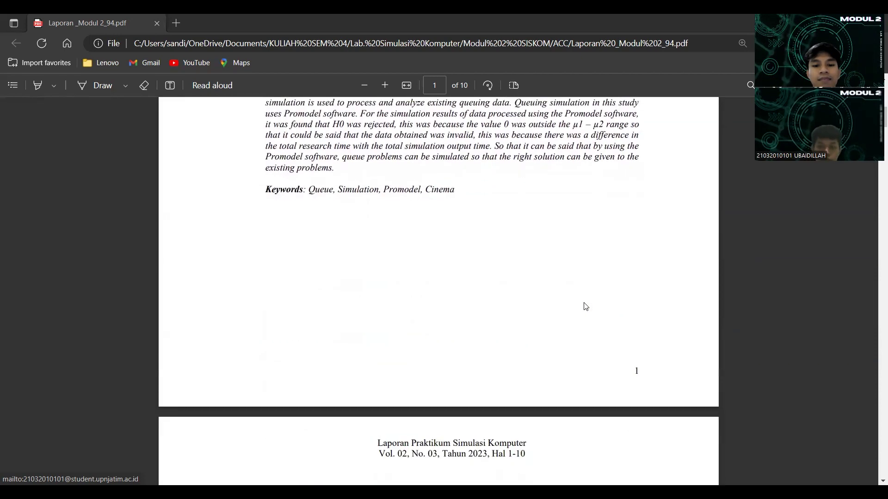
{"action": "scroll", "coordinate": [584, 305], "scroll_direction": "down", "scroll_amount": 2}
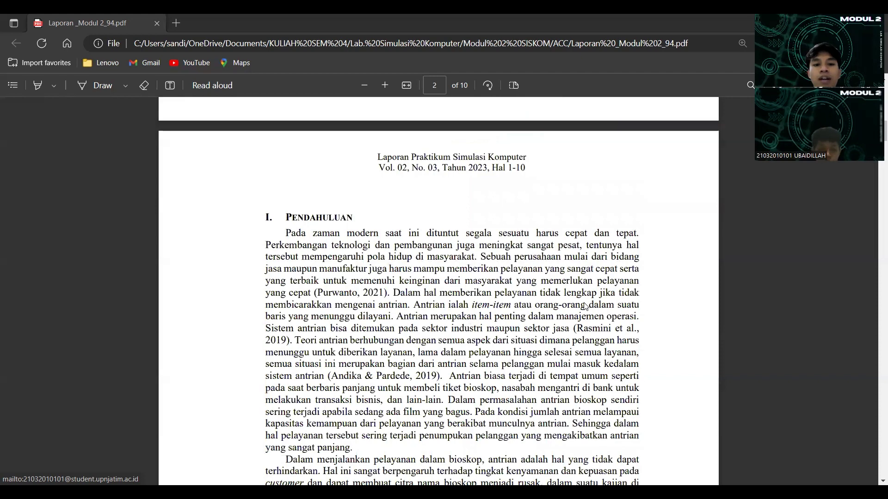
{"action": "scroll", "coordinate": [585, 306], "scroll_direction": "down", "scroll_amount": 2}
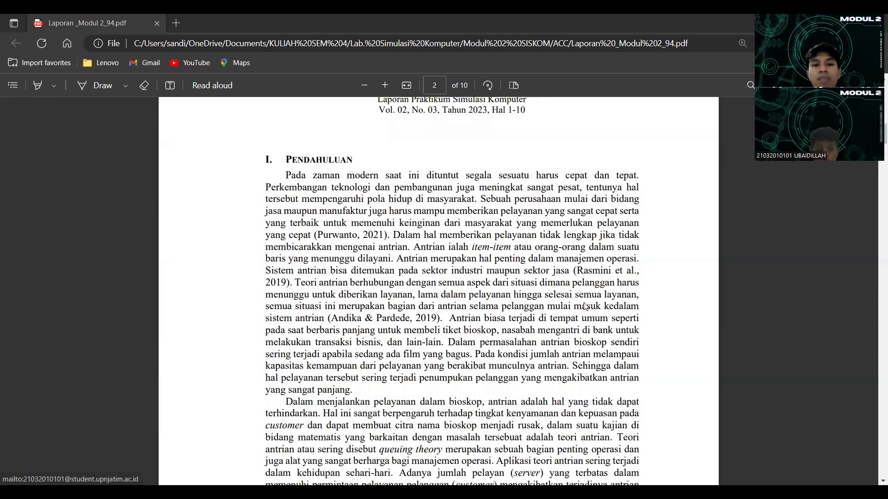
{"action": "scroll", "coordinate": [585, 307], "scroll_direction": "down", "scroll_amount": 1}
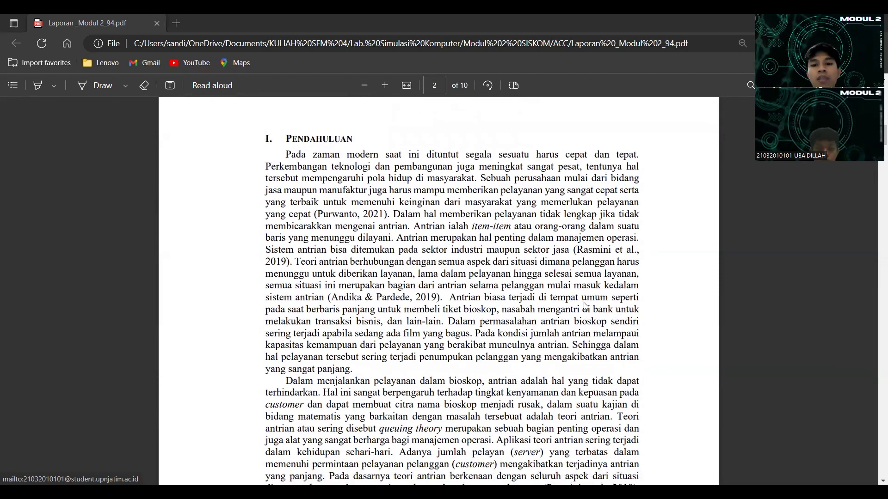
{"action": "scroll", "coordinate": [585, 307], "scroll_direction": "down", "scroll_amount": 3}
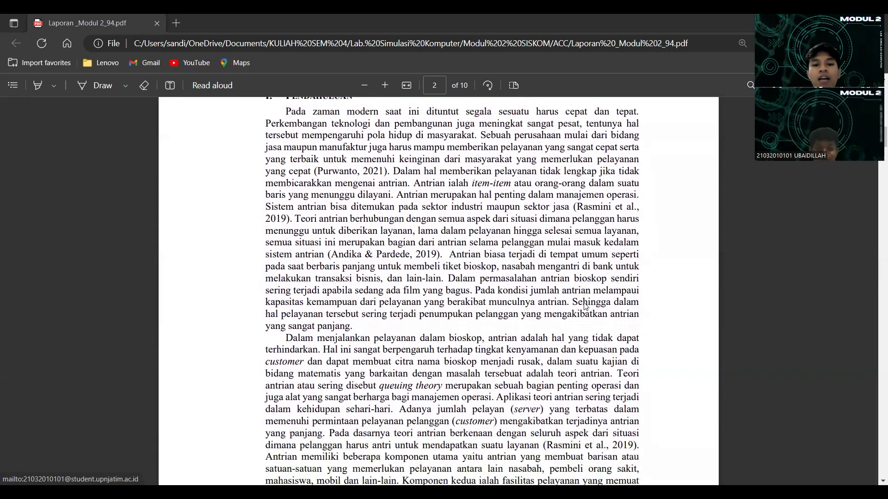
{"action": "scroll", "coordinate": [585, 306], "scroll_direction": "down", "scroll_amount": 1}
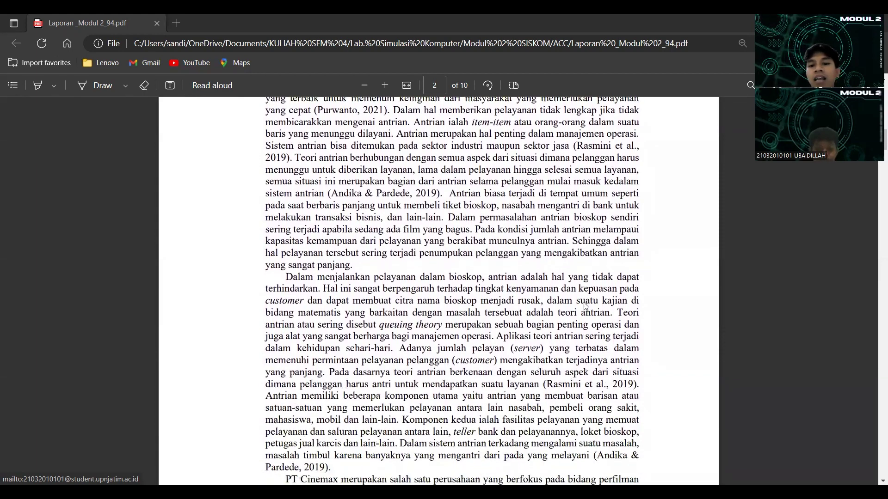
{"action": "scroll", "coordinate": [584, 306], "scroll_direction": "down", "scroll_amount": 1}
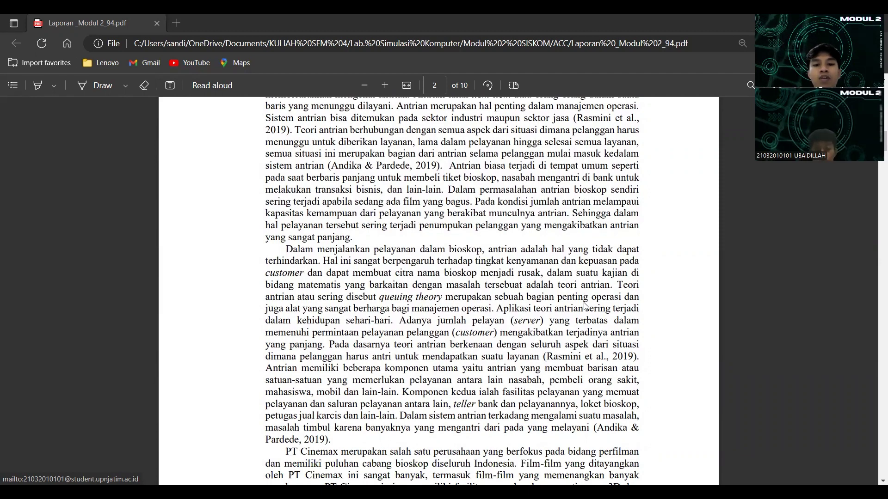
{"action": "scroll", "coordinate": [585, 307], "scroll_direction": "down", "scroll_amount": 1}
{"action": "scroll", "coordinate": [585, 306], "scroll_direction": "down", "scroll_amount": 1}
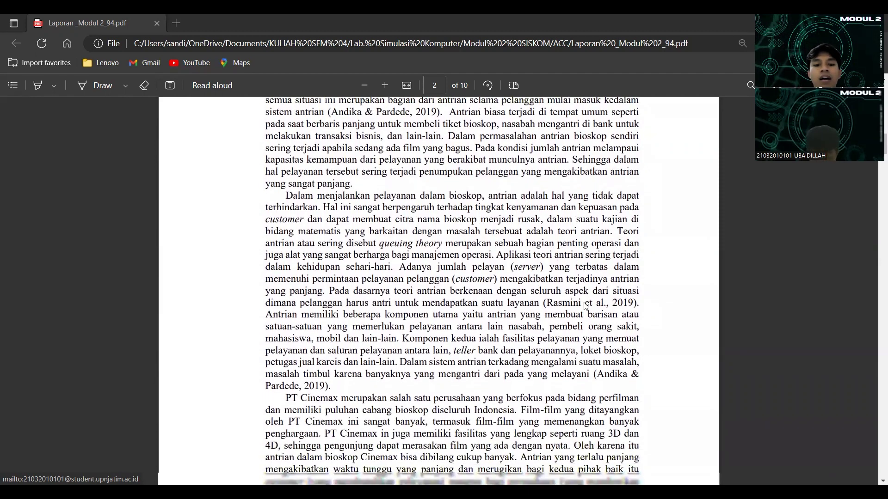
{"action": "scroll", "coordinate": [585, 307], "scroll_direction": "down", "scroll_amount": 2}
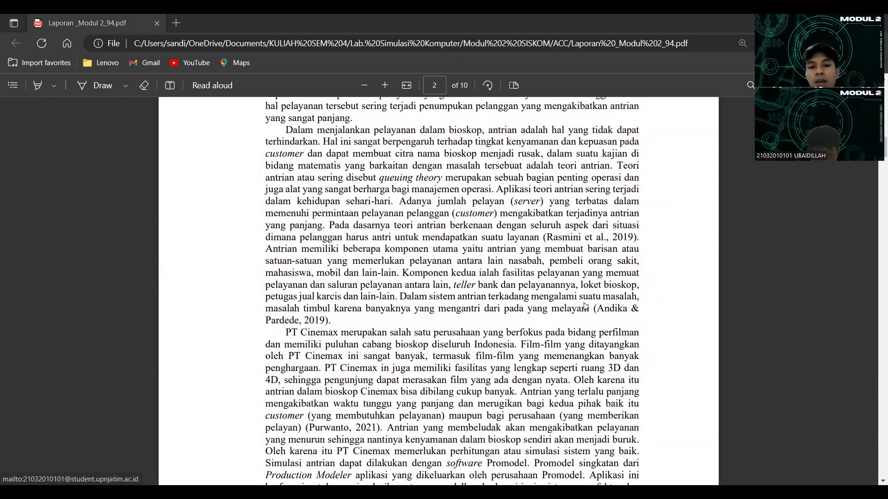
{"action": "scroll", "coordinate": [584, 306], "scroll_direction": "down", "scroll_amount": 1}
{"action": "scroll", "coordinate": [585, 307], "scroll_direction": "down", "scroll_amount": 1}
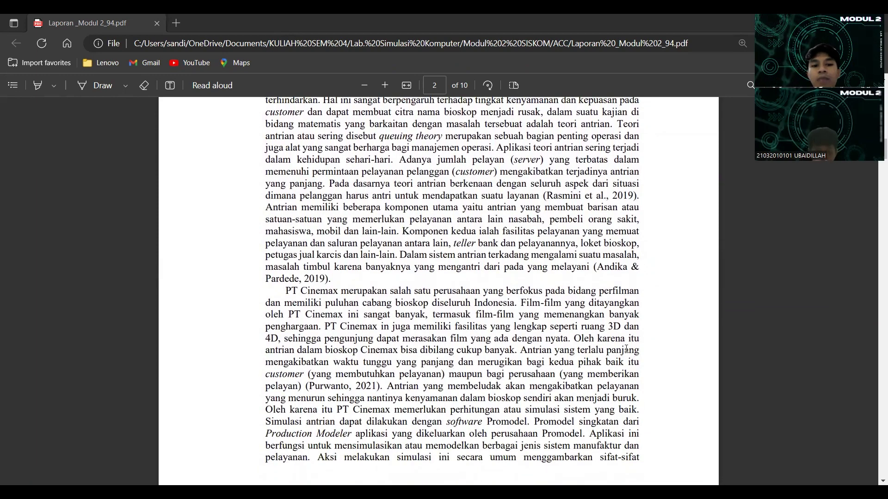
{"action": "scroll", "coordinate": [626, 349], "scroll_direction": "down", "scroll_amount": 2}
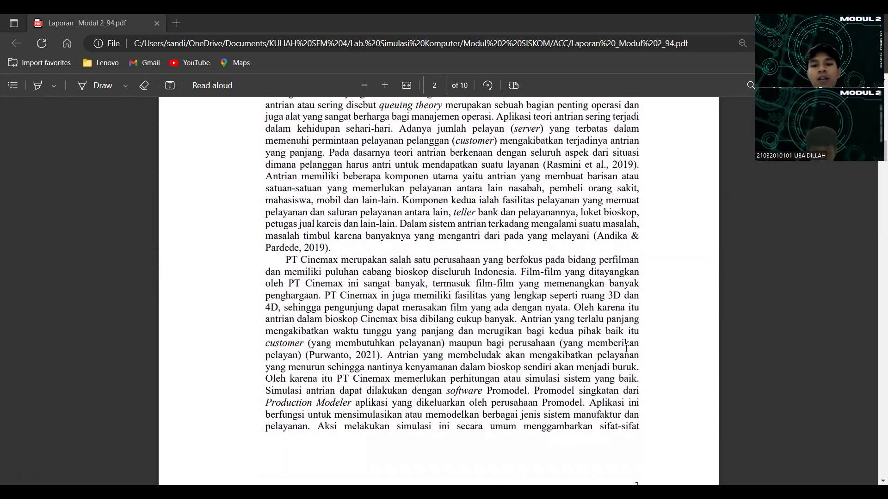
{"action": "scroll", "coordinate": [626, 349], "scroll_direction": "down", "scroll_amount": 3}
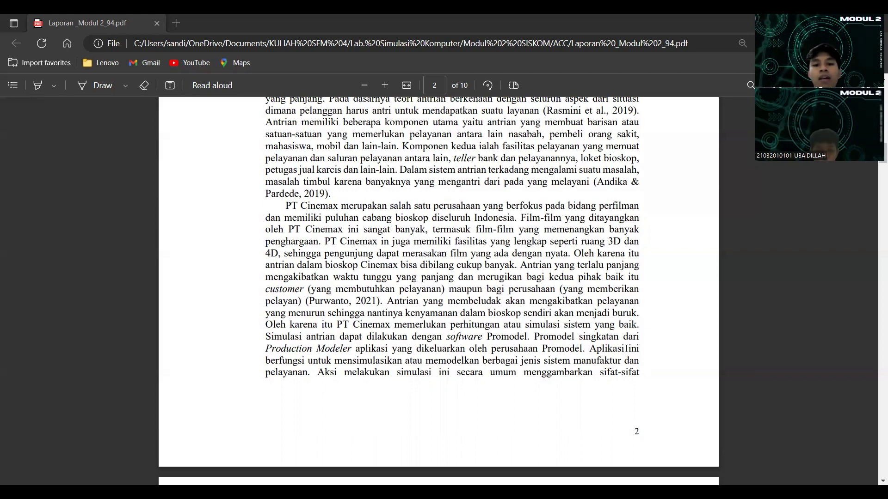
{"action": "scroll", "coordinate": [626, 348], "scroll_direction": "down", "scroll_amount": 3}
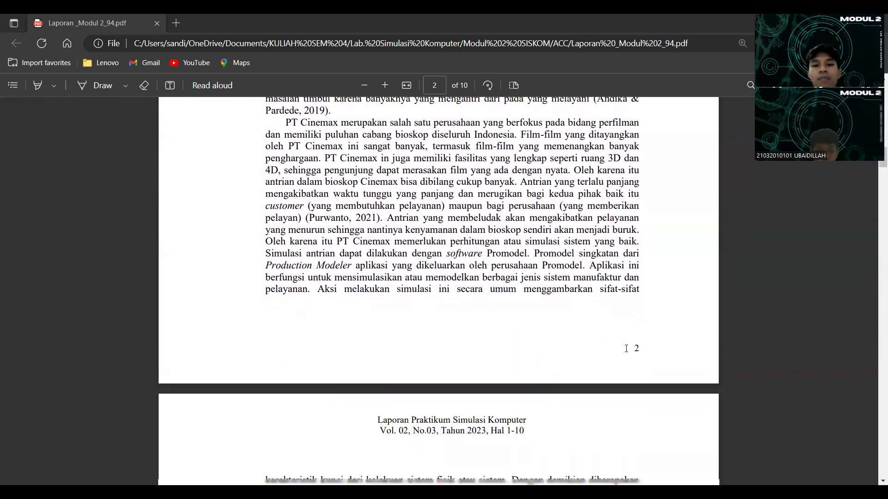
{"action": "scroll", "coordinate": [626, 349], "scroll_direction": "down", "scroll_amount": 2}
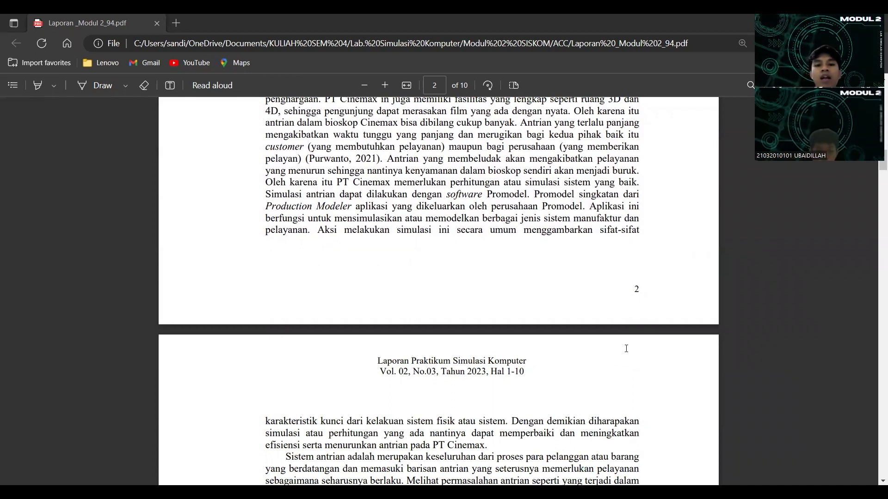
{"action": "scroll", "coordinate": [626, 349], "scroll_direction": "down", "scroll_amount": 5}
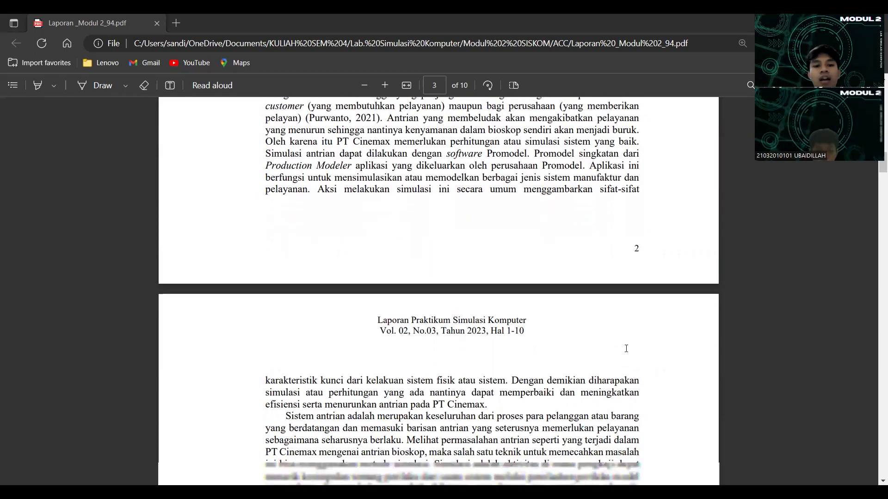
{"action": "scroll", "coordinate": [626, 349], "scroll_direction": "down", "scroll_amount": 2}
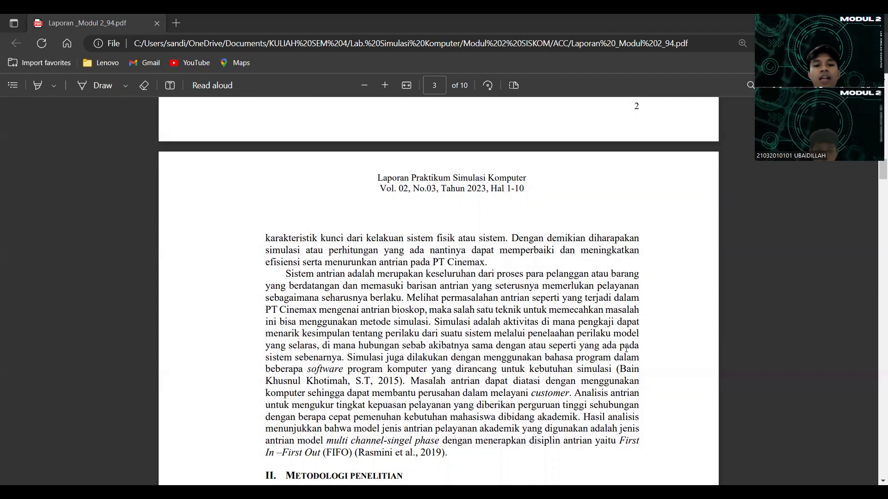
Examine the Metodologi Penelitian section, covering the data collection stage, Tabel 2.1 Waktu Pengukuran and the start of the data processing flowchart.
{"action": "scroll", "coordinate": [626, 348], "scroll_direction": "down", "scroll_amount": 3}
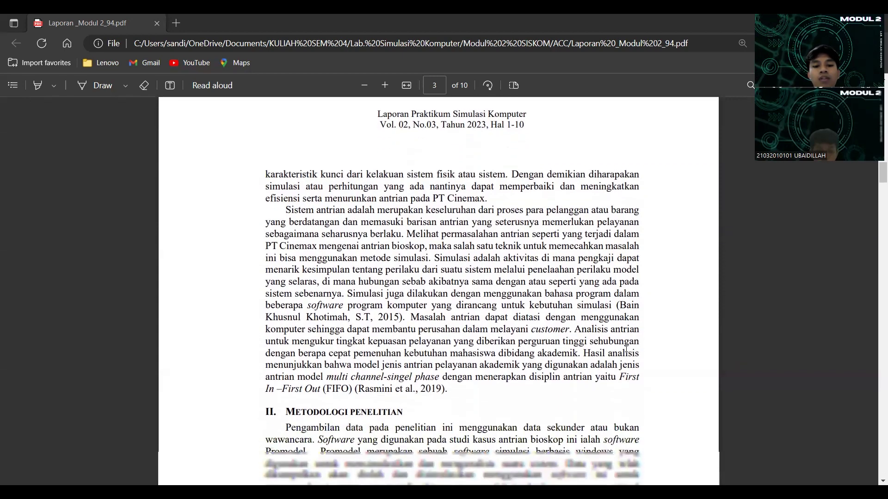
{"action": "scroll", "coordinate": [626, 349], "scroll_direction": "down", "scroll_amount": 1}
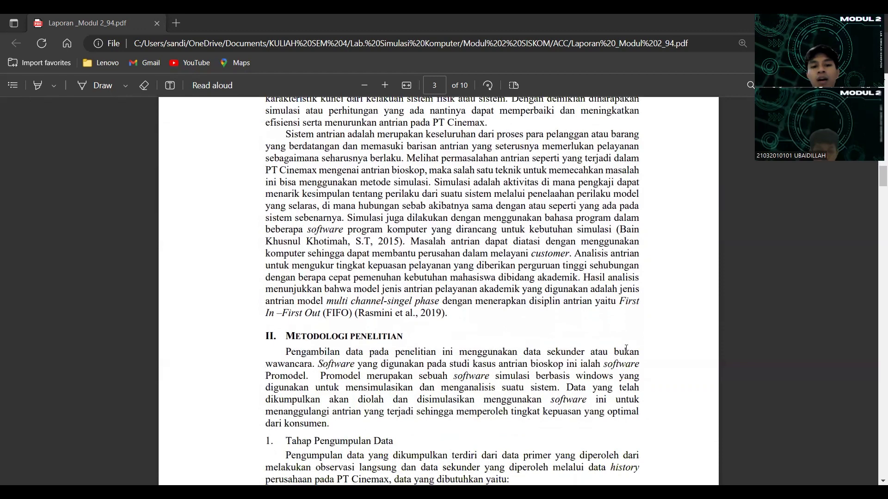
{"action": "scroll", "coordinate": [626, 348], "scroll_direction": "down", "scroll_amount": 2}
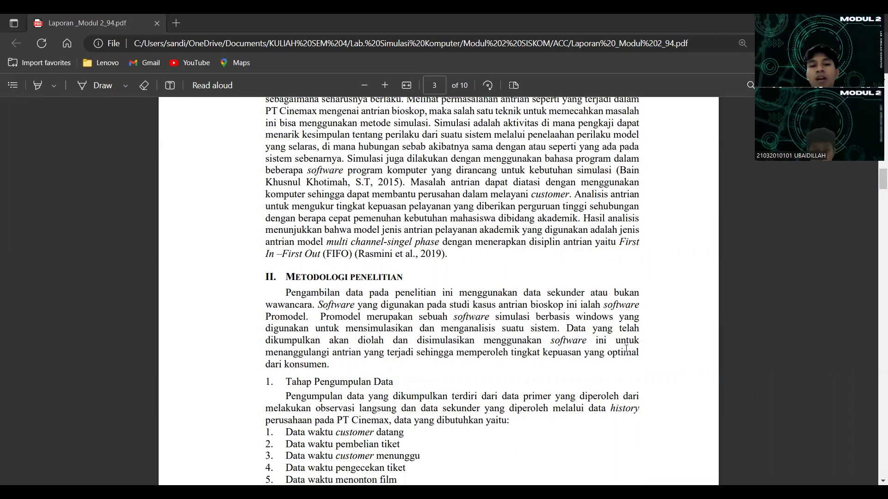
{"action": "scroll", "coordinate": [626, 348], "scroll_direction": "down", "scroll_amount": 2}
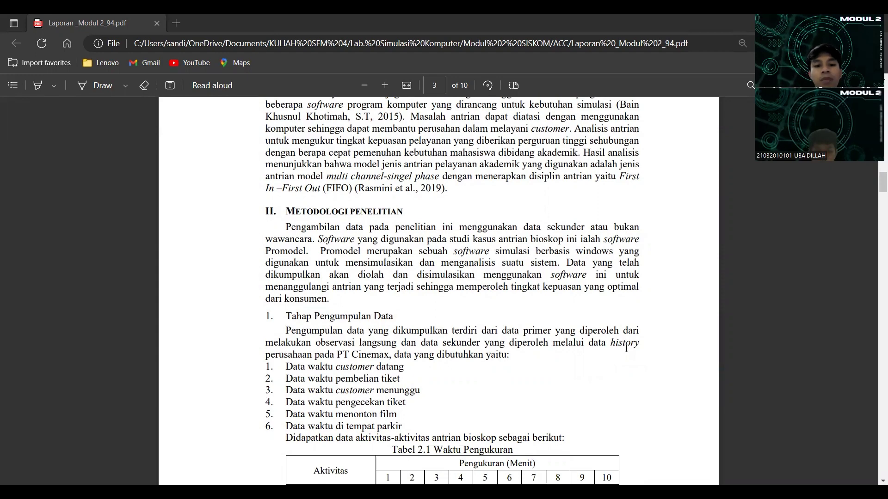
{"action": "scroll", "coordinate": [626, 349], "scroll_direction": "down", "scroll_amount": 1}
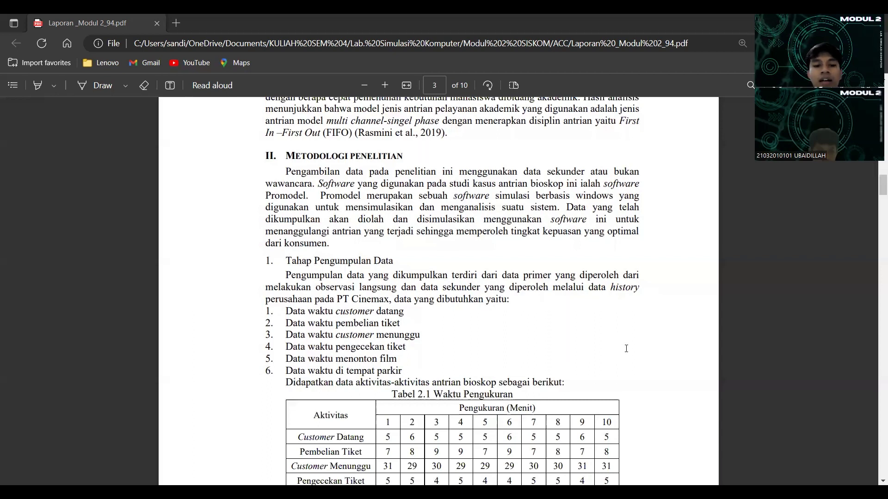
{"action": "scroll", "coordinate": [626, 349], "scroll_direction": "down", "scroll_amount": 1}
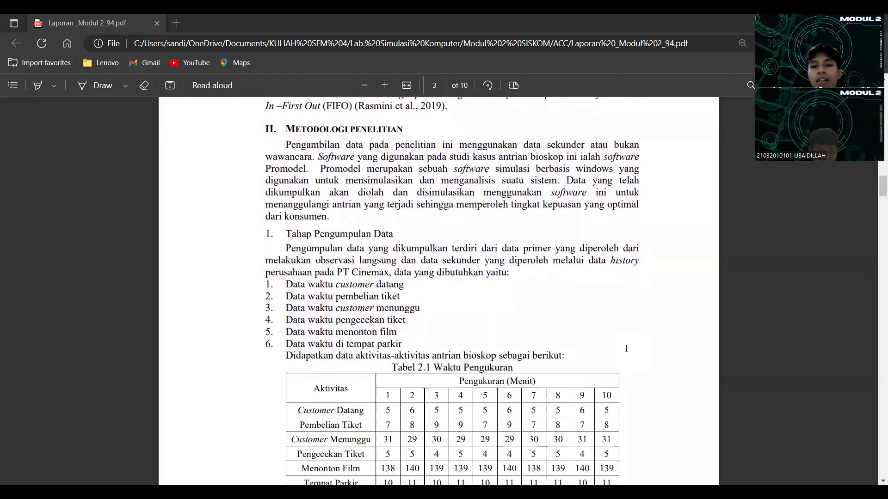
{"action": "scroll", "coordinate": [626, 349], "scroll_direction": "down", "scroll_amount": 1}
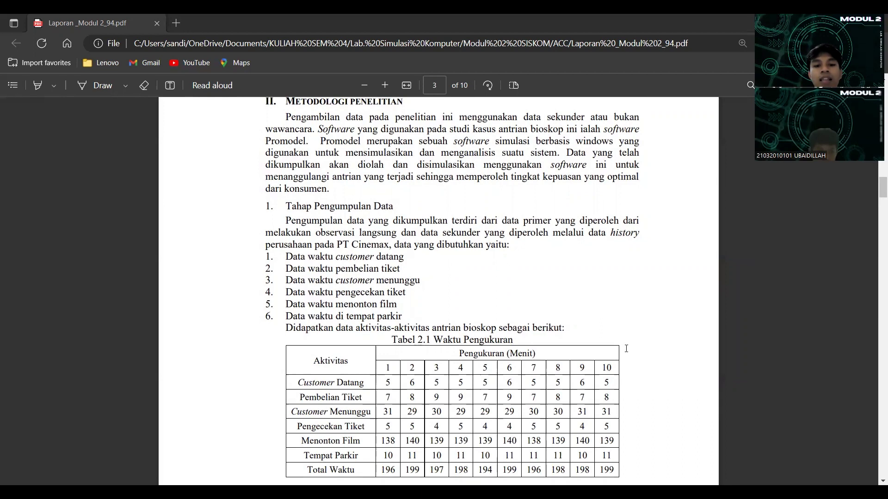
{"action": "scroll", "coordinate": [626, 349], "scroll_direction": "down", "scroll_amount": 1}
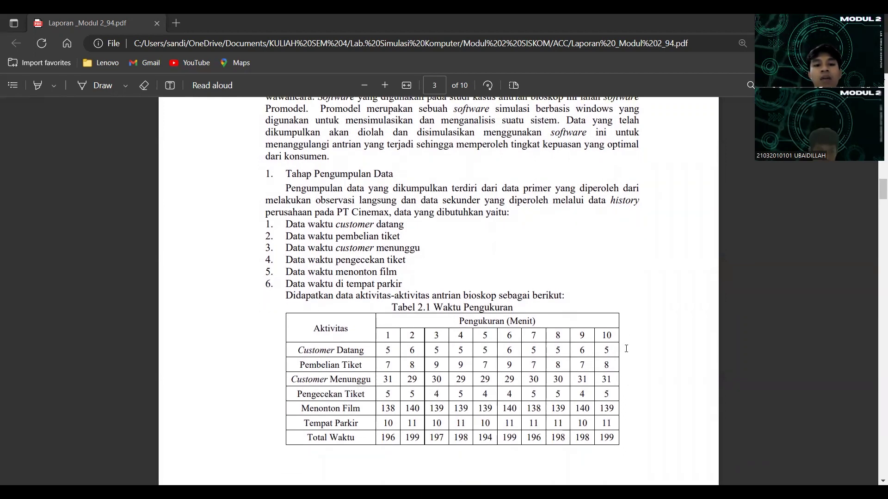
{"action": "scroll", "coordinate": [626, 349], "scroll_direction": "down", "scroll_amount": 1}
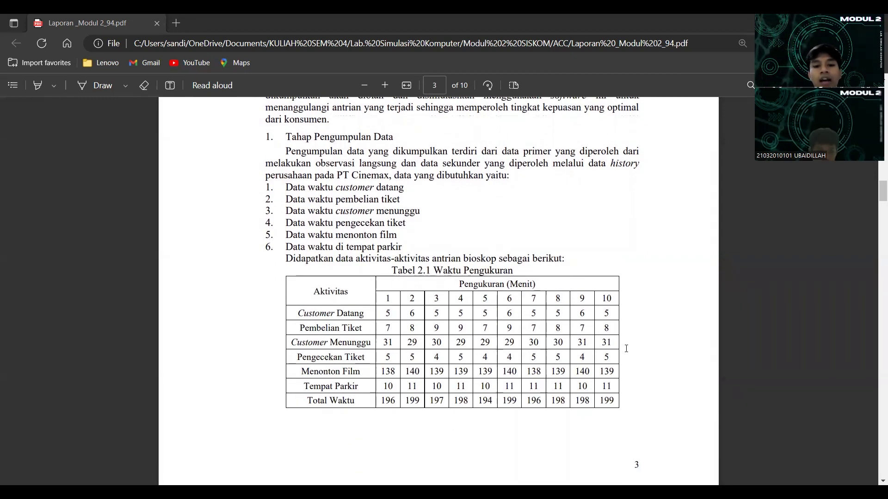
{"action": "scroll", "coordinate": [626, 348], "scroll_direction": "down", "scroll_amount": 1}
{"action": "scroll", "coordinate": [626, 349], "scroll_direction": "down", "scroll_amount": 5}
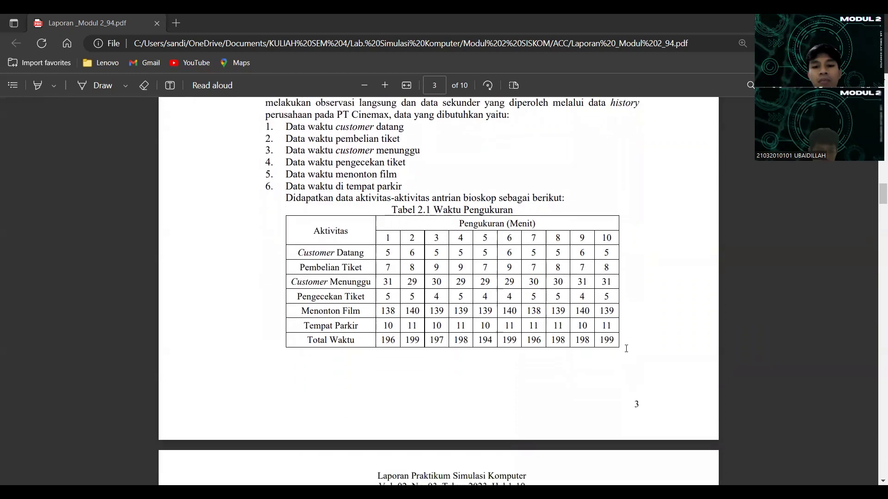
{"action": "scroll", "coordinate": [626, 348], "scroll_direction": "down", "scroll_amount": 4}
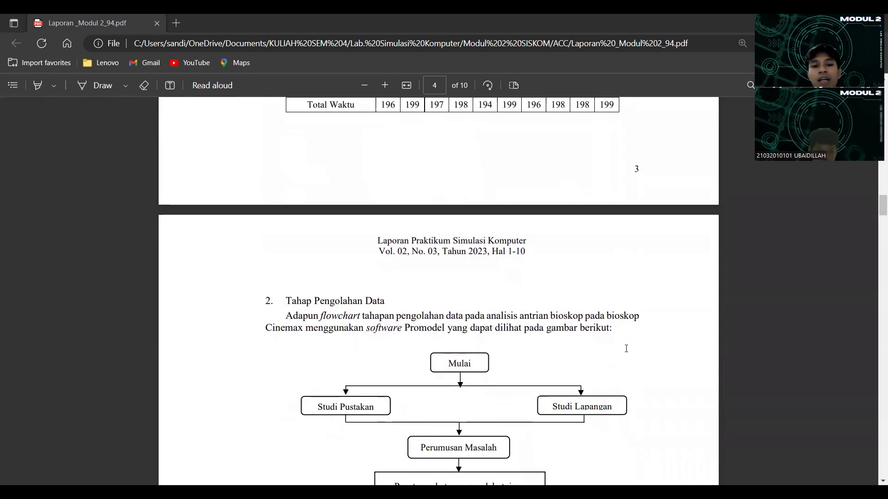
Read the Tahap Pengolahan Data flowchart (Gambar 2.2) and the numbered explanation of its stages.
{"action": "scroll", "coordinate": [626, 349], "scroll_direction": "down", "scroll_amount": 1}
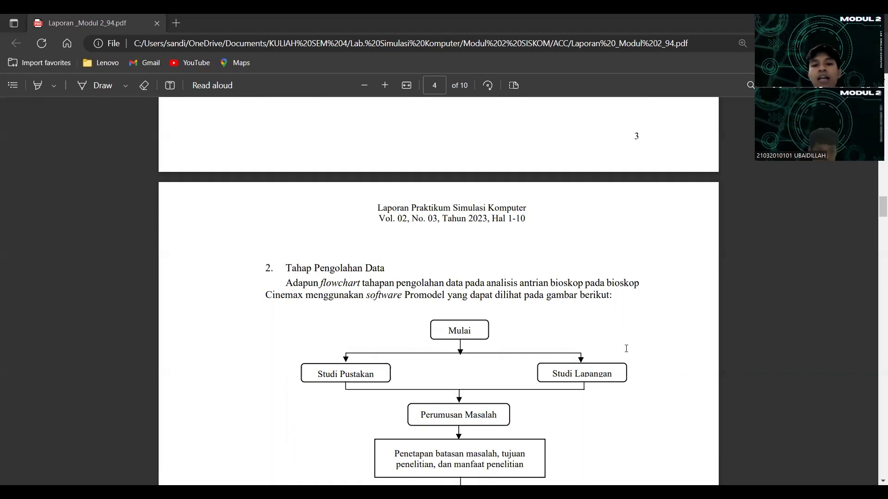
{"action": "scroll", "coordinate": [626, 348], "scroll_direction": "down", "scroll_amount": 2}
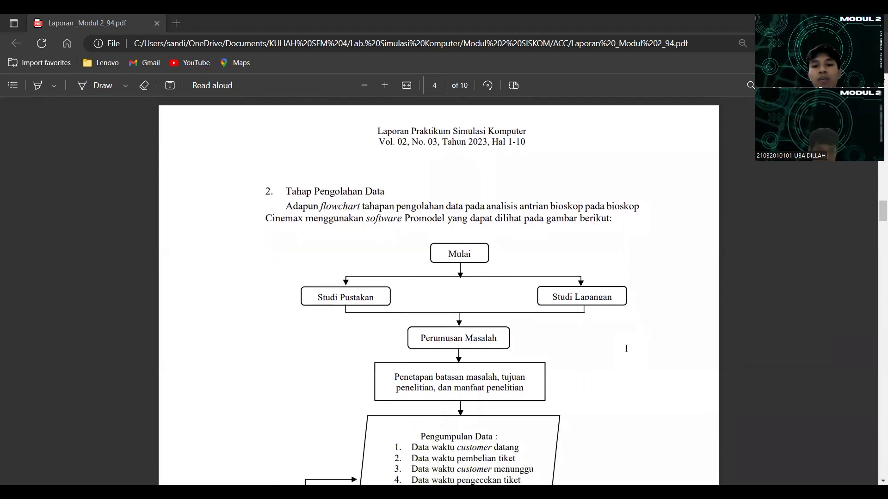
{"action": "scroll", "coordinate": [626, 349], "scroll_direction": "down", "scroll_amount": 3}
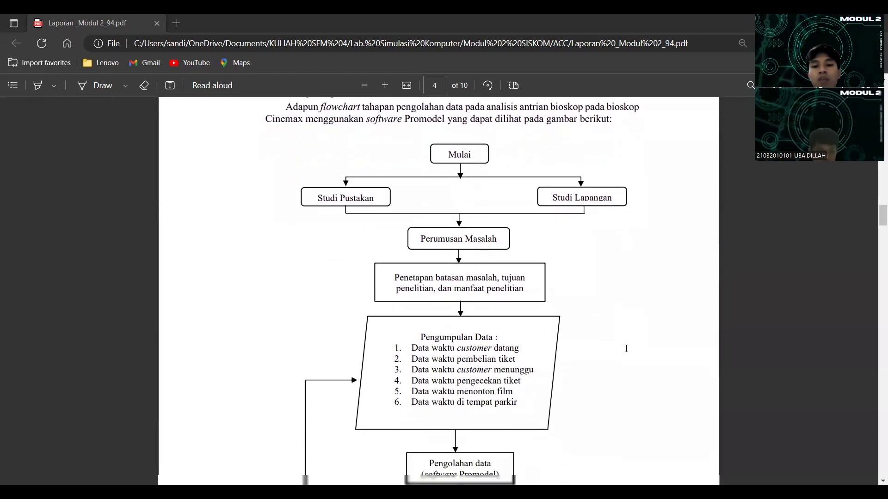
{"action": "scroll", "coordinate": [626, 348], "scroll_direction": "down", "scroll_amount": 4}
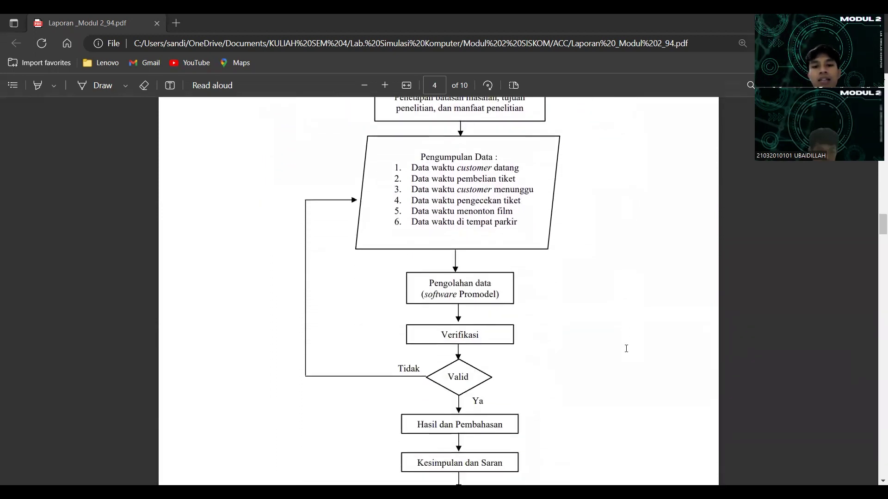
{"action": "scroll", "coordinate": [626, 348], "scroll_direction": "down", "scroll_amount": 6}
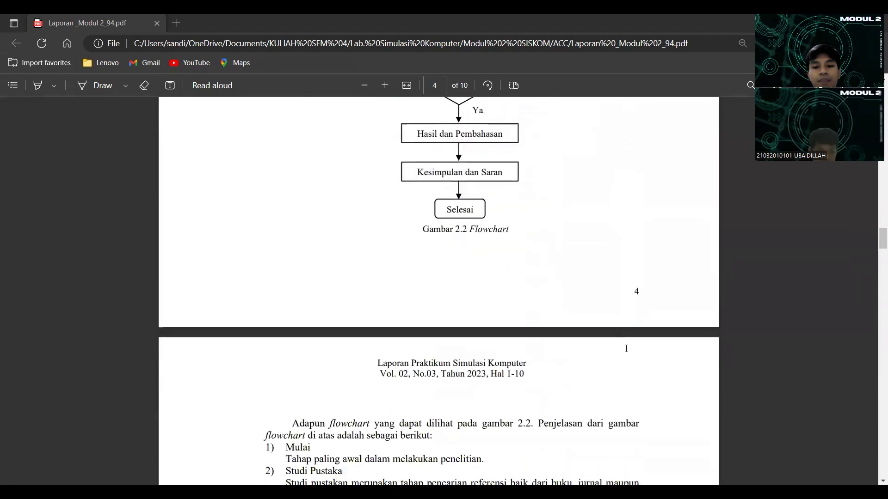
{"action": "scroll", "coordinate": [626, 348], "scroll_direction": "down", "scroll_amount": 4}
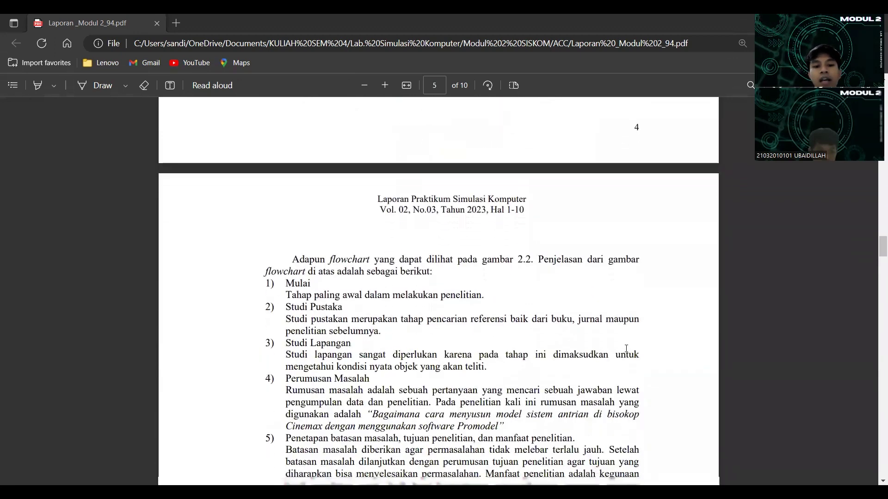
{"action": "scroll", "coordinate": [626, 348], "scroll_direction": "down", "scroll_amount": 1}
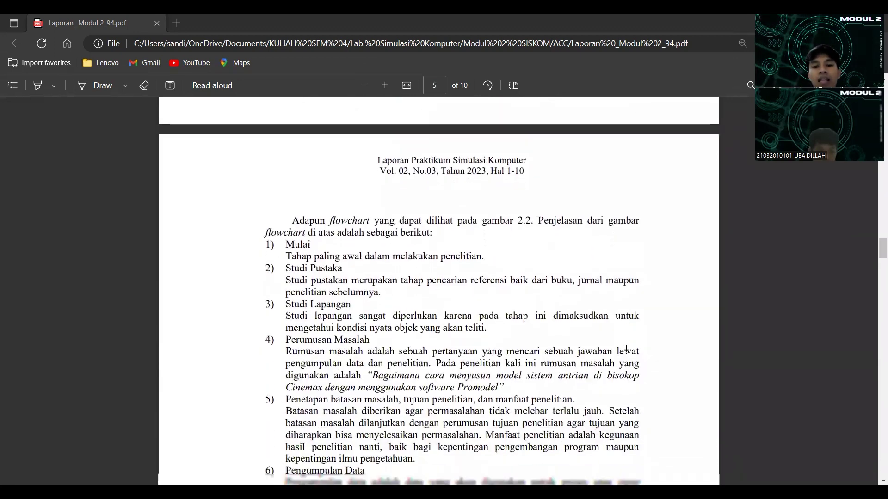
{"action": "scroll", "coordinate": [626, 348], "scroll_direction": "down", "scroll_amount": 2}
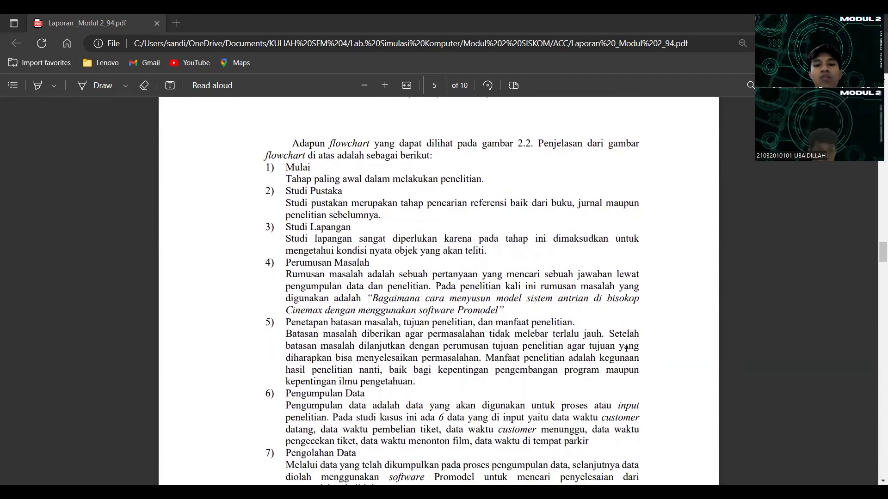
{"action": "scroll", "coordinate": [626, 349], "scroll_direction": "down", "scroll_amount": 10}
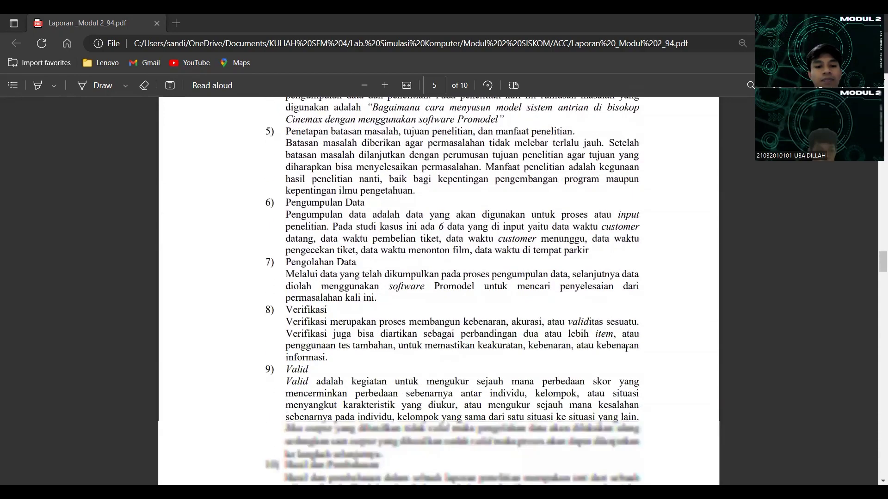
{"action": "scroll", "coordinate": [626, 348], "scroll_direction": "down", "scroll_amount": 5}
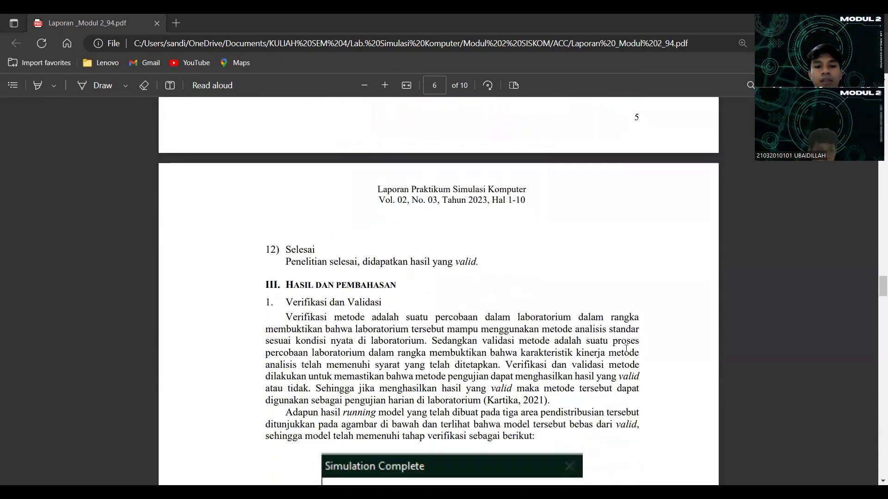
Examine Verifikasi dan Validasi in Hasil dan Pembahasan, covering Gambar 3.1 Hasil Checking Error and Tabel 3.1 Replikasi Aktivitas Antrian Bioskop.
{"action": "scroll", "coordinate": [626, 349], "scroll_direction": "down", "scroll_amount": 1}
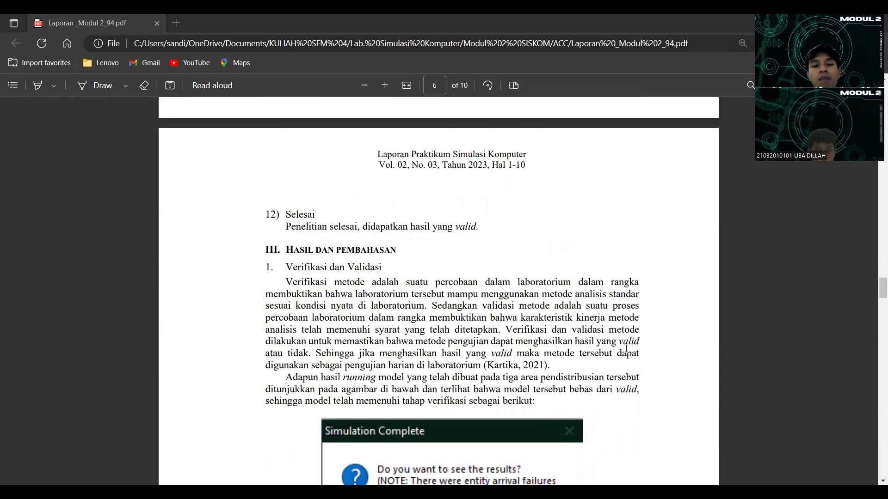
{"action": "scroll", "coordinate": [626, 349], "scroll_direction": "down", "scroll_amount": 1}
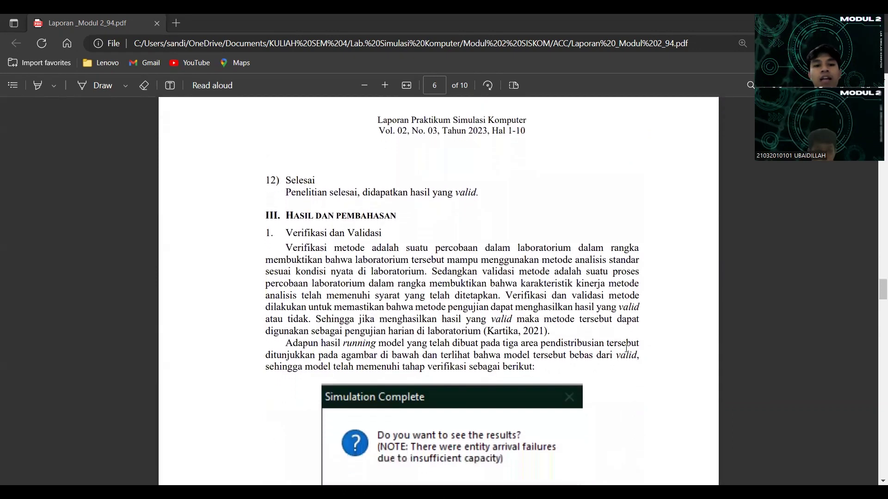
{"action": "scroll", "coordinate": [626, 349], "scroll_direction": "down", "scroll_amount": 1}
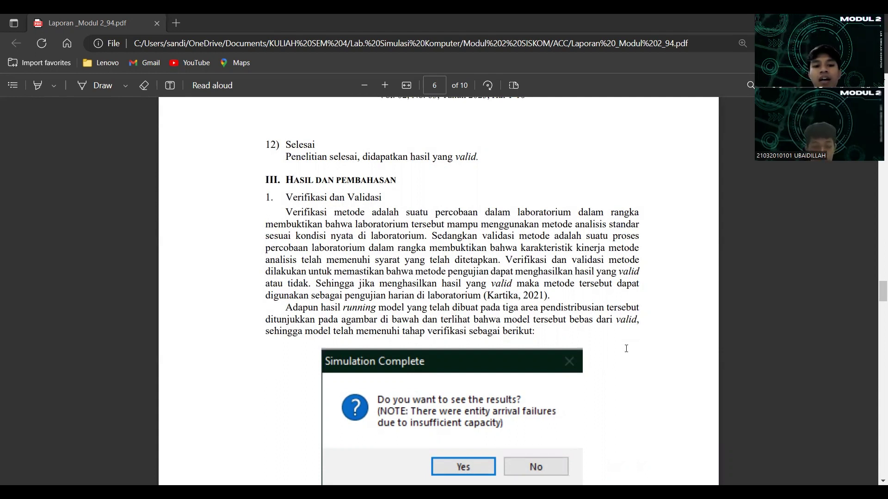
{"action": "scroll", "coordinate": [625, 348], "scroll_direction": "down", "scroll_amount": 1}
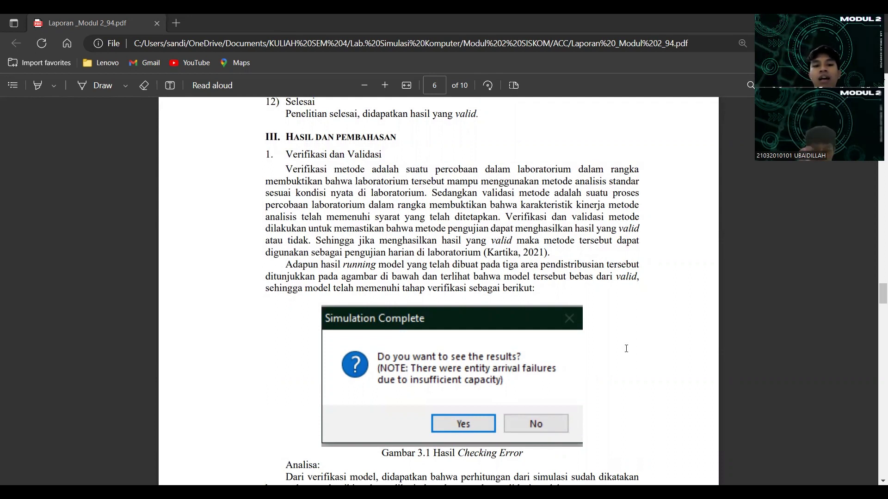
{"action": "scroll", "coordinate": [626, 349], "scroll_direction": "down", "scroll_amount": 1}
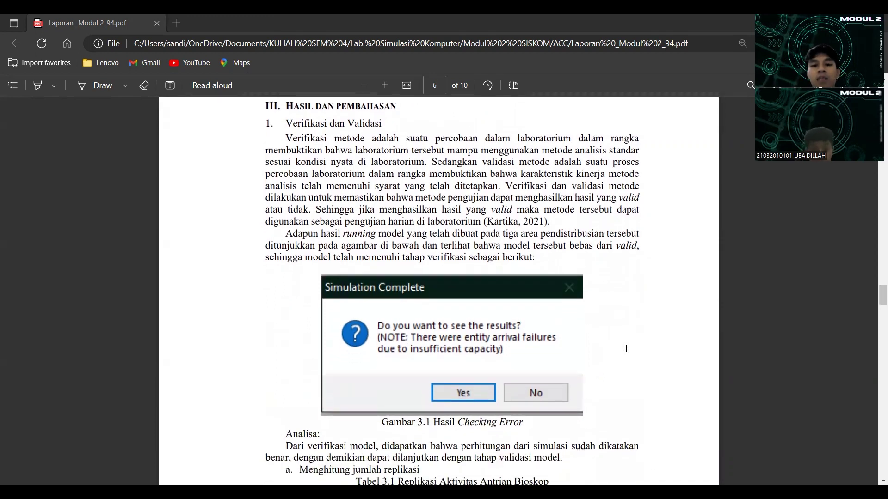
{"action": "scroll", "coordinate": [626, 349], "scroll_direction": "down", "scroll_amount": 3}
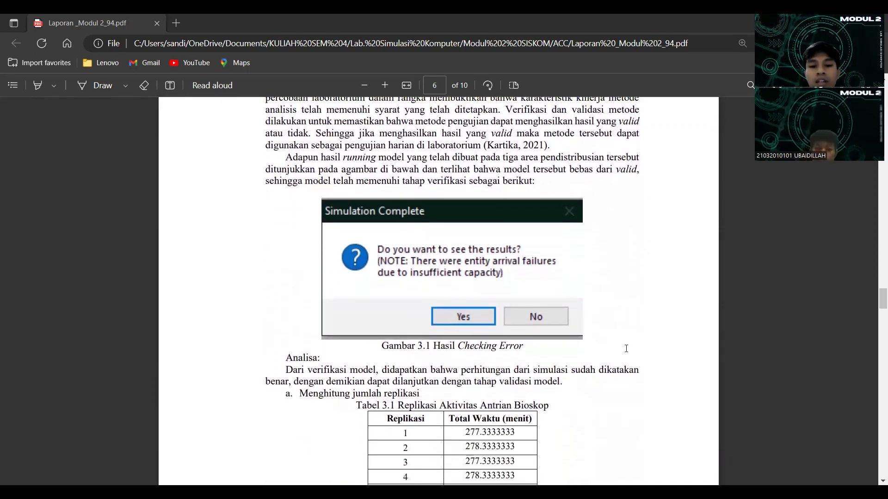
{"action": "scroll", "coordinate": [626, 348], "scroll_direction": "down", "scroll_amount": 2}
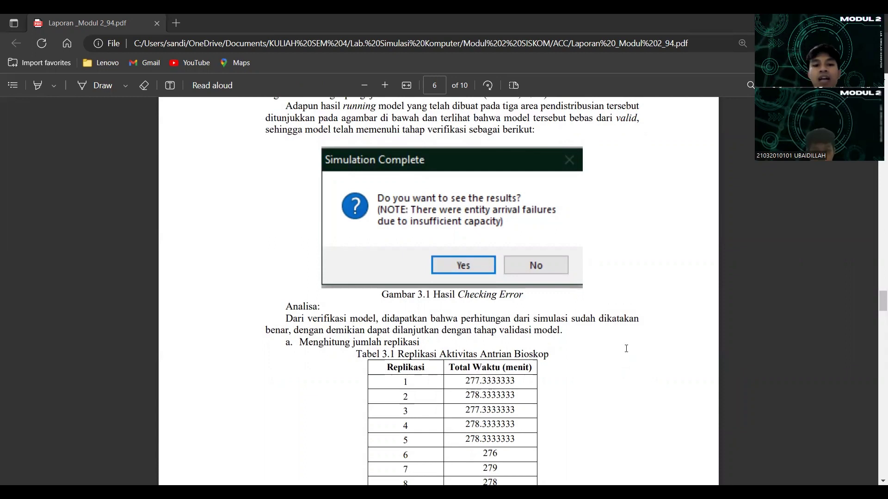
{"action": "scroll", "coordinate": [626, 349], "scroll_direction": "down", "scroll_amount": 2}
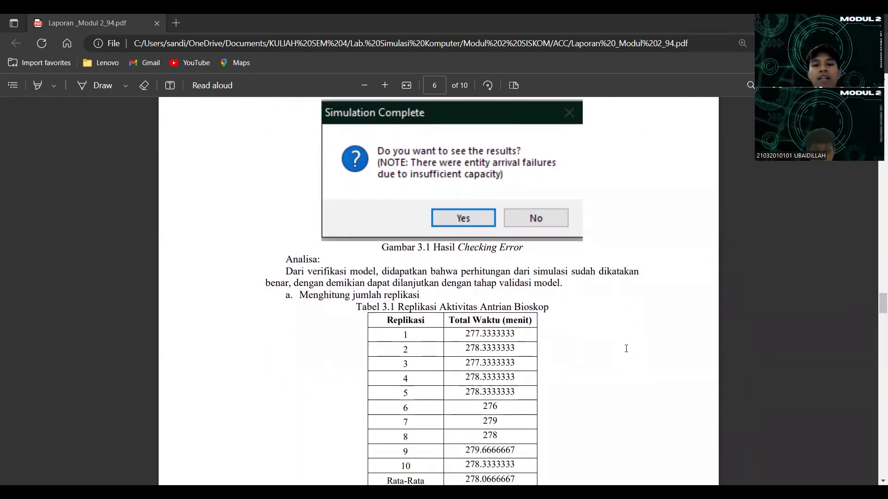
{"action": "scroll", "coordinate": [626, 349], "scroll_direction": "down", "scroll_amount": 2}
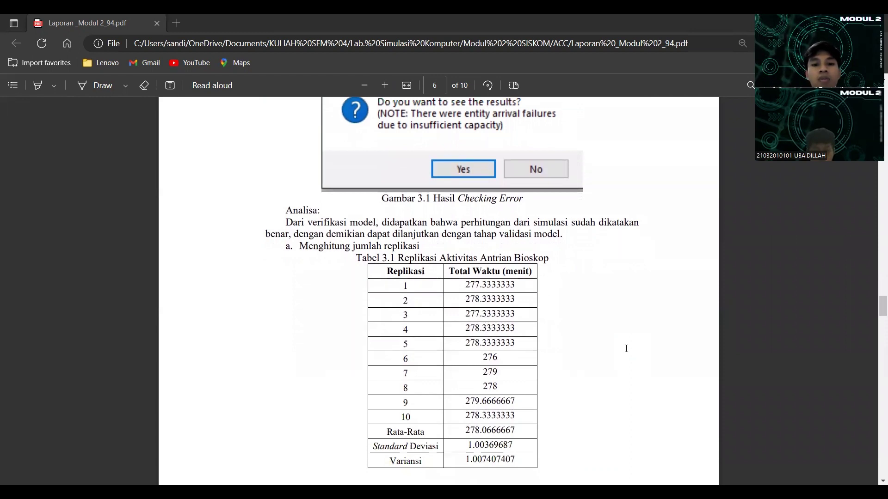
{"action": "scroll", "coordinate": [626, 349], "scroll_direction": "down", "scroll_amount": 2}
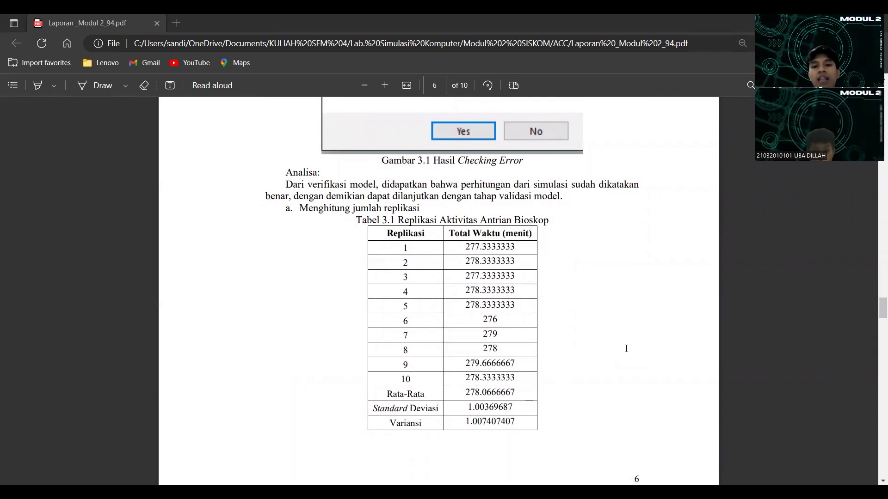
{"action": "scroll", "coordinate": [626, 349], "scroll_direction": "down", "scroll_amount": 3}
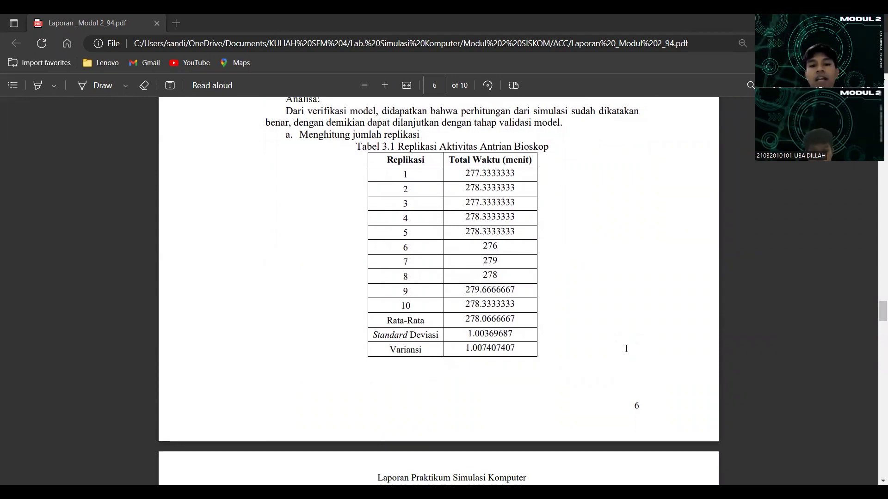
Review the half width and minimum replication calculation, Tabel 3.2 to 3.4, and the Welch Confidence Interval hypotheses.
{"action": "scroll", "coordinate": [626, 349], "scroll_direction": "down", "scroll_amount": 3}
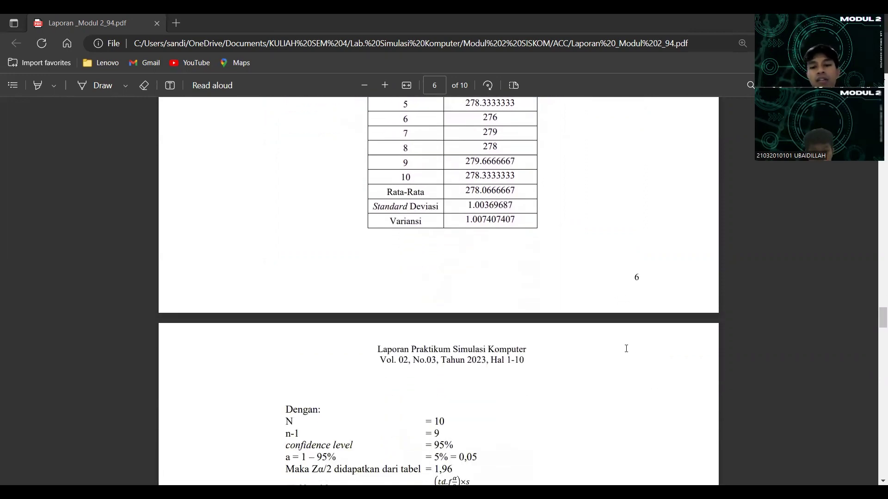
{"action": "scroll", "coordinate": [626, 348], "scroll_direction": "down", "scroll_amount": 3}
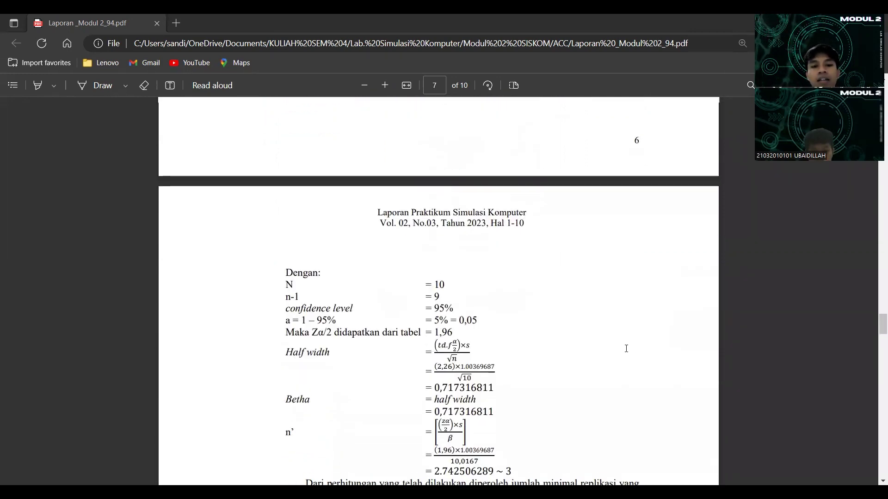
{"action": "scroll", "coordinate": [626, 349], "scroll_direction": "up", "scroll_amount": 2}
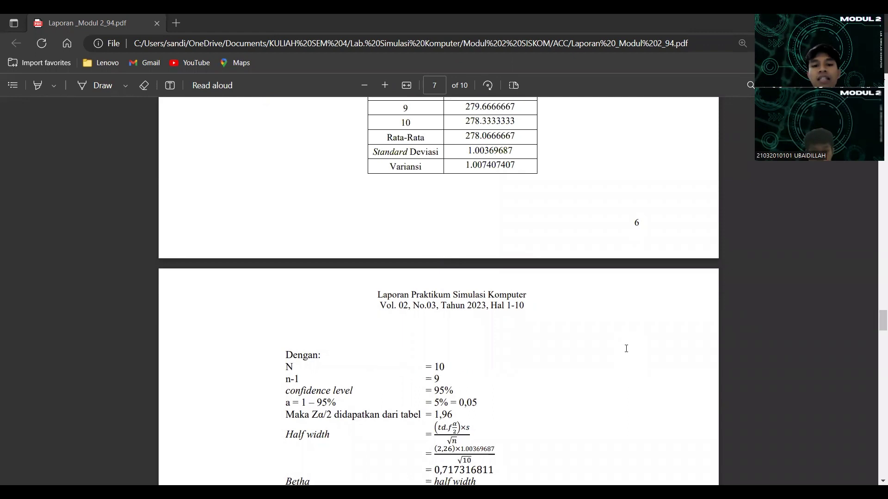
{"action": "scroll", "coordinate": [626, 349], "scroll_direction": "down", "scroll_amount": 1}
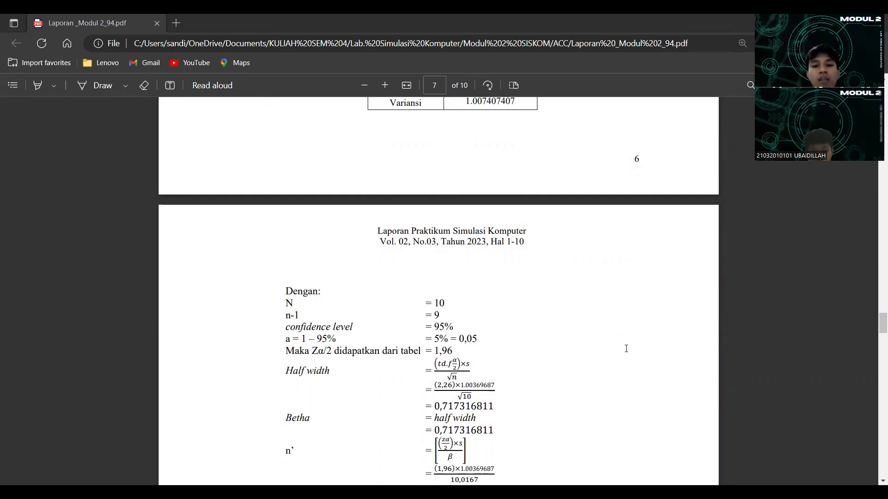
{"action": "scroll", "coordinate": [626, 349], "scroll_direction": "down", "scroll_amount": 1}
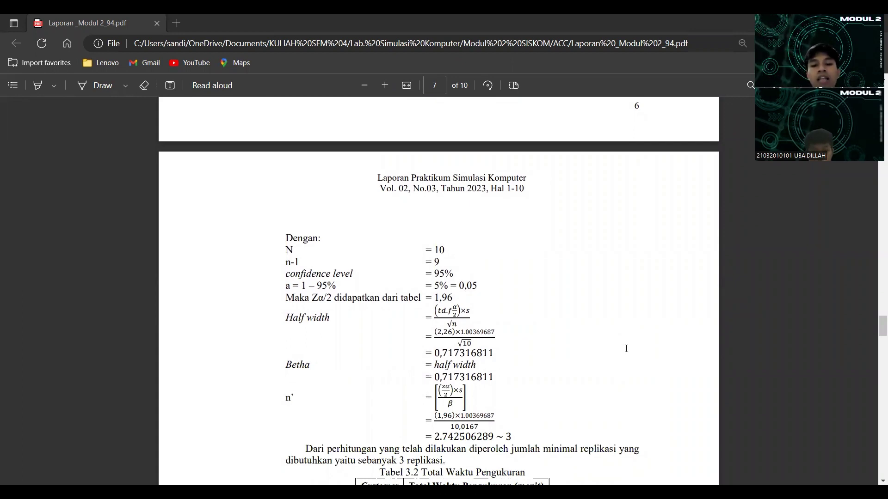
{"action": "scroll", "coordinate": [626, 349], "scroll_direction": "down", "scroll_amount": 3}
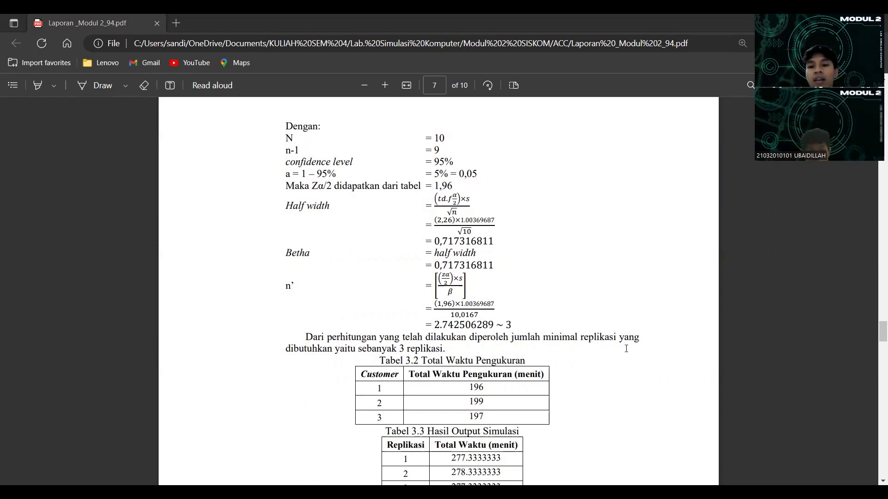
{"action": "scroll", "coordinate": [626, 348], "scroll_direction": "down", "scroll_amount": 3}
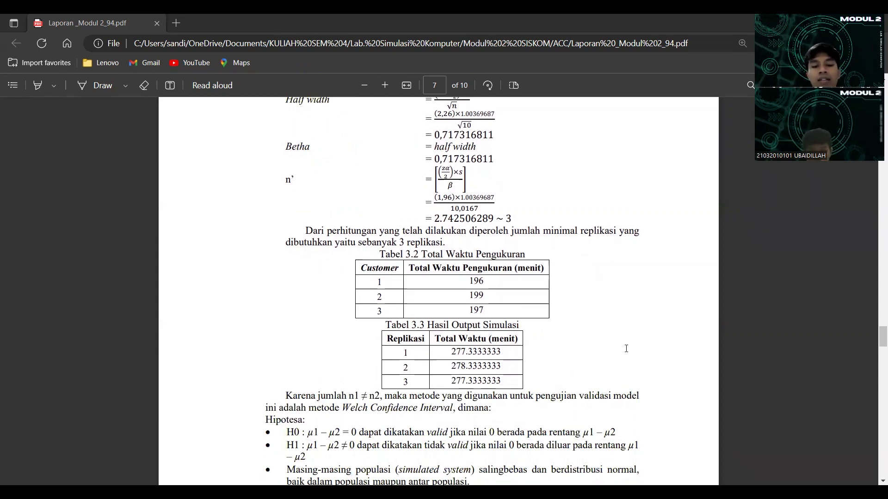
{"action": "scroll", "coordinate": [626, 349], "scroll_direction": "down", "scroll_amount": 3}
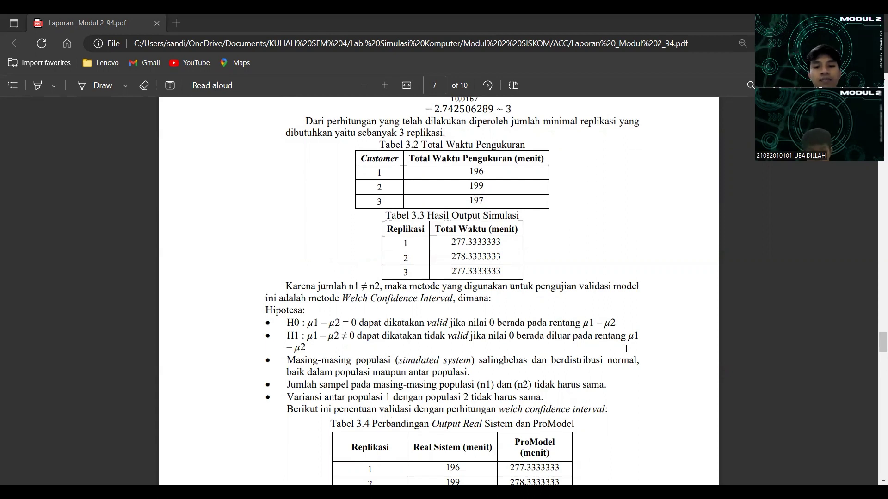
{"action": "scroll", "coordinate": [626, 349], "scroll_direction": "down", "scroll_amount": 1}
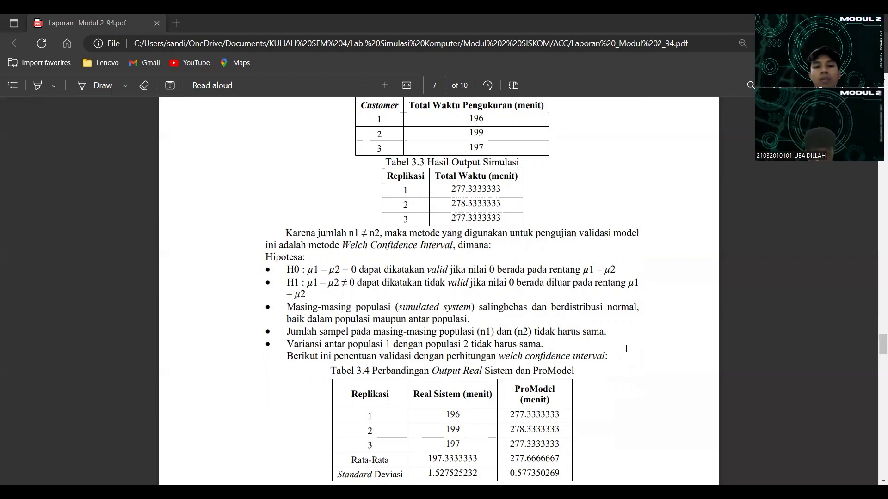
{"action": "scroll", "coordinate": [626, 349], "scroll_direction": "down", "scroll_amount": 3}
{"action": "scroll", "coordinate": [626, 348], "scroll_direction": "down", "scroll_amount": 1}
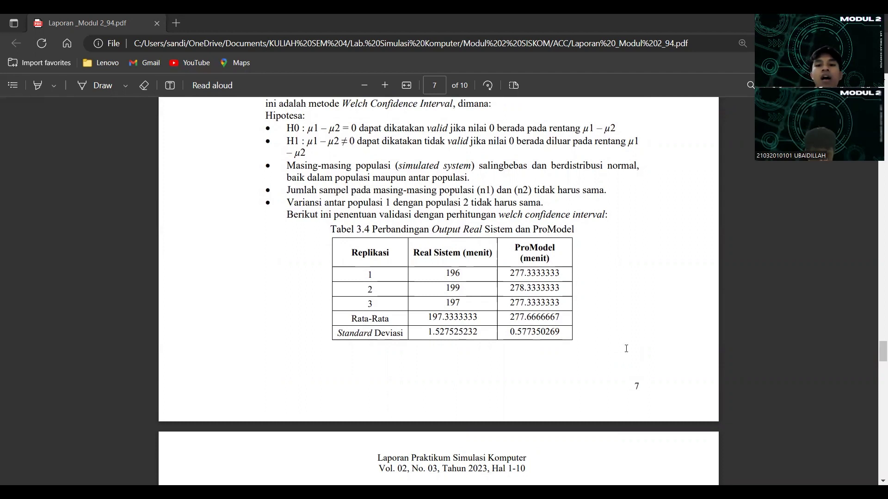
Read the Welch df, hw and confidence interval calculations, their Analisa, and the Output Simulasi section with Gambar 3.2.
{"action": "scroll", "coordinate": [626, 348], "scroll_direction": "down", "scroll_amount": 2}
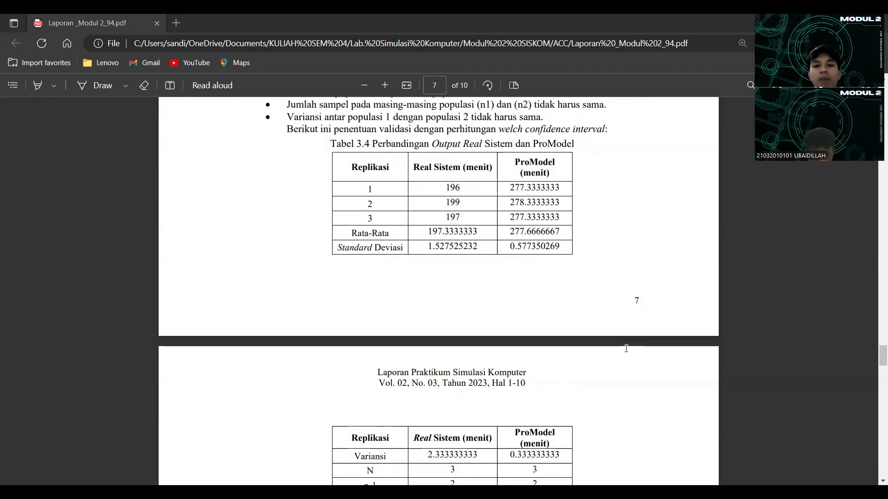
{"action": "scroll", "coordinate": [626, 349], "scroll_direction": "down", "scroll_amount": 2}
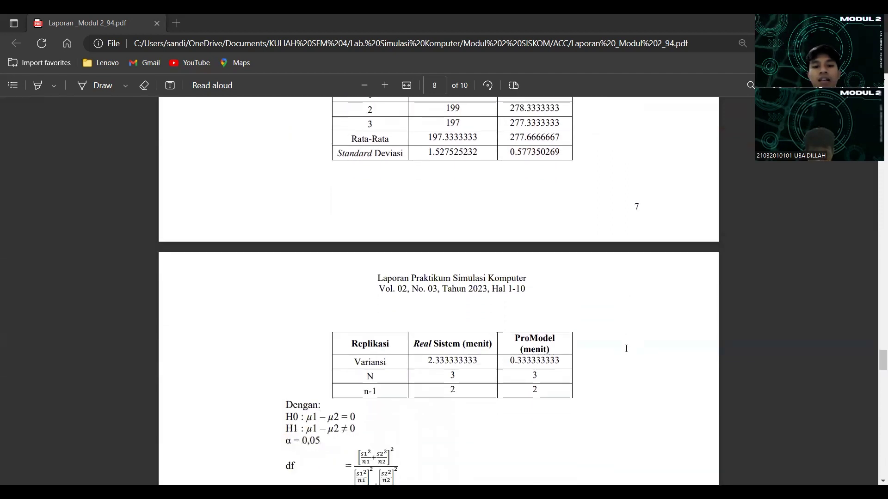
{"action": "scroll", "coordinate": [626, 348], "scroll_direction": "down", "scroll_amount": 2}
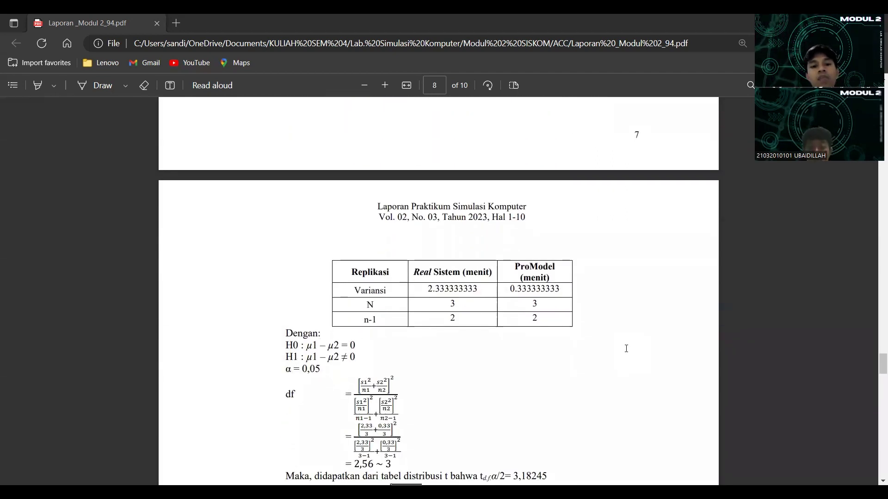
{"action": "scroll", "coordinate": [626, 348], "scroll_direction": "down", "scroll_amount": 3}
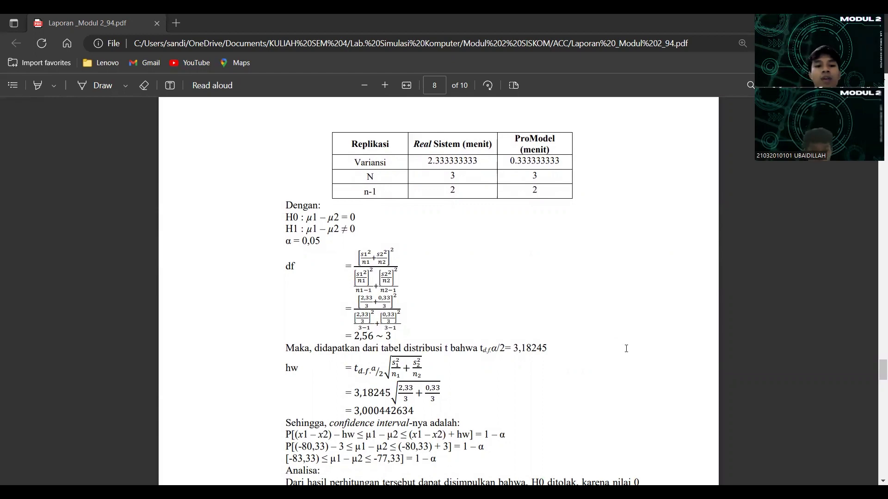
{"action": "scroll", "coordinate": [626, 349], "scroll_direction": "down", "scroll_amount": 2}
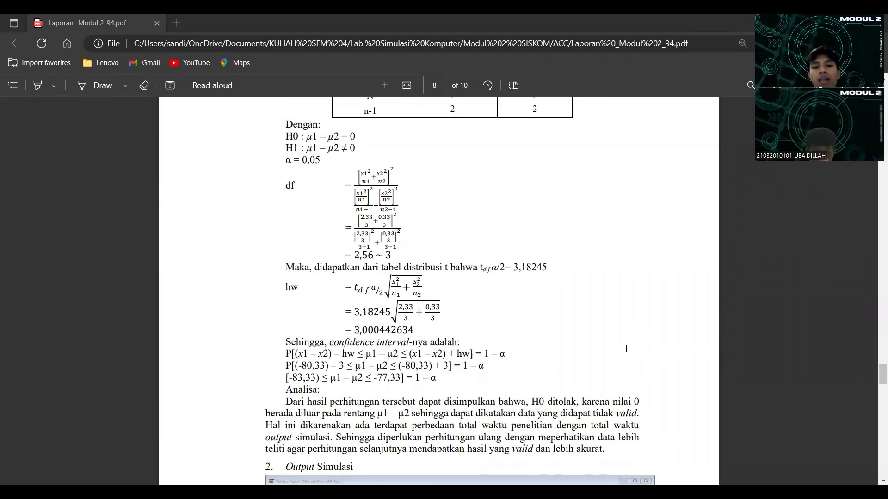
{"action": "scroll", "coordinate": [626, 348], "scroll_direction": "down", "scroll_amount": 3}
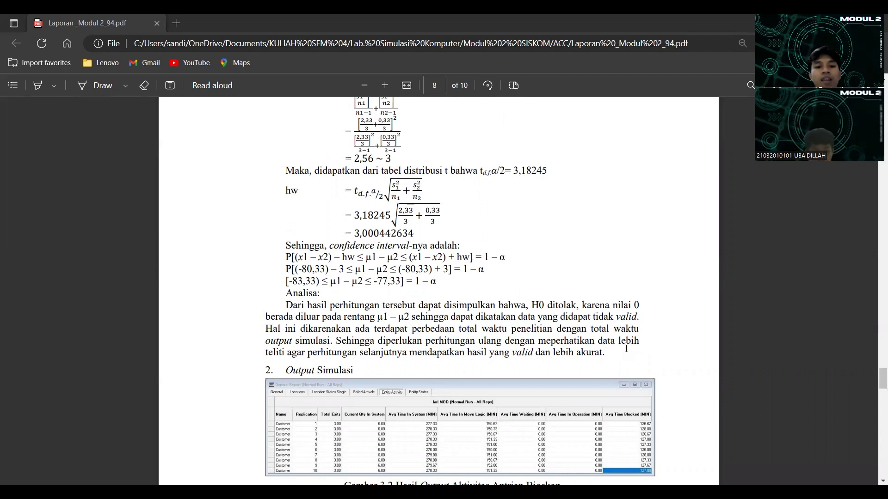
{"action": "scroll", "coordinate": [626, 348], "scroll_direction": "down", "scroll_amount": 2}
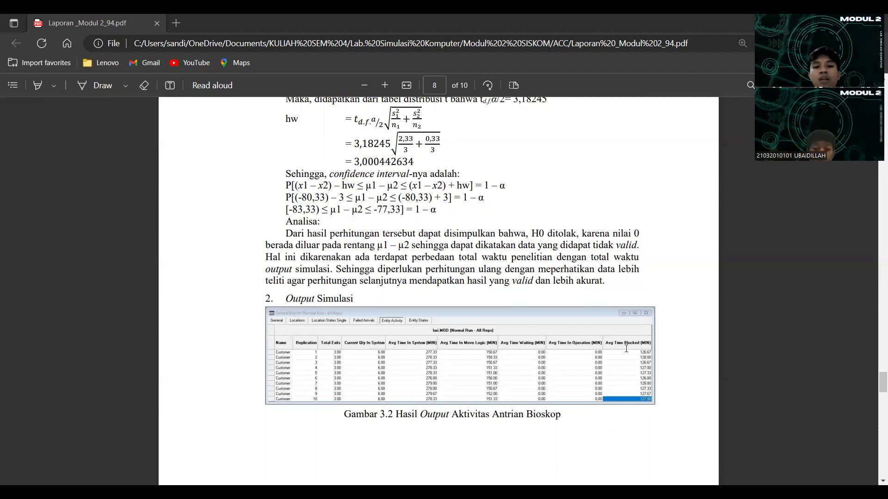
{"action": "scroll", "coordinate": [626, 348], "scroll_direction": "down", "scroll_amount": 2}
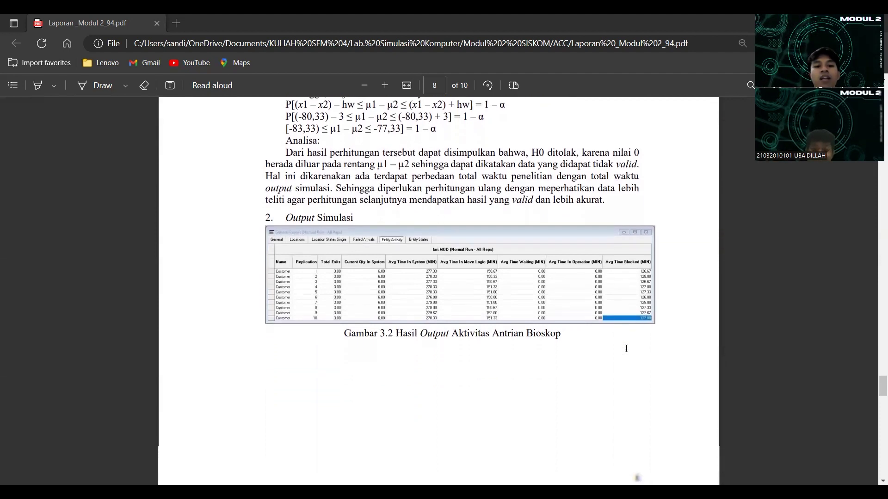